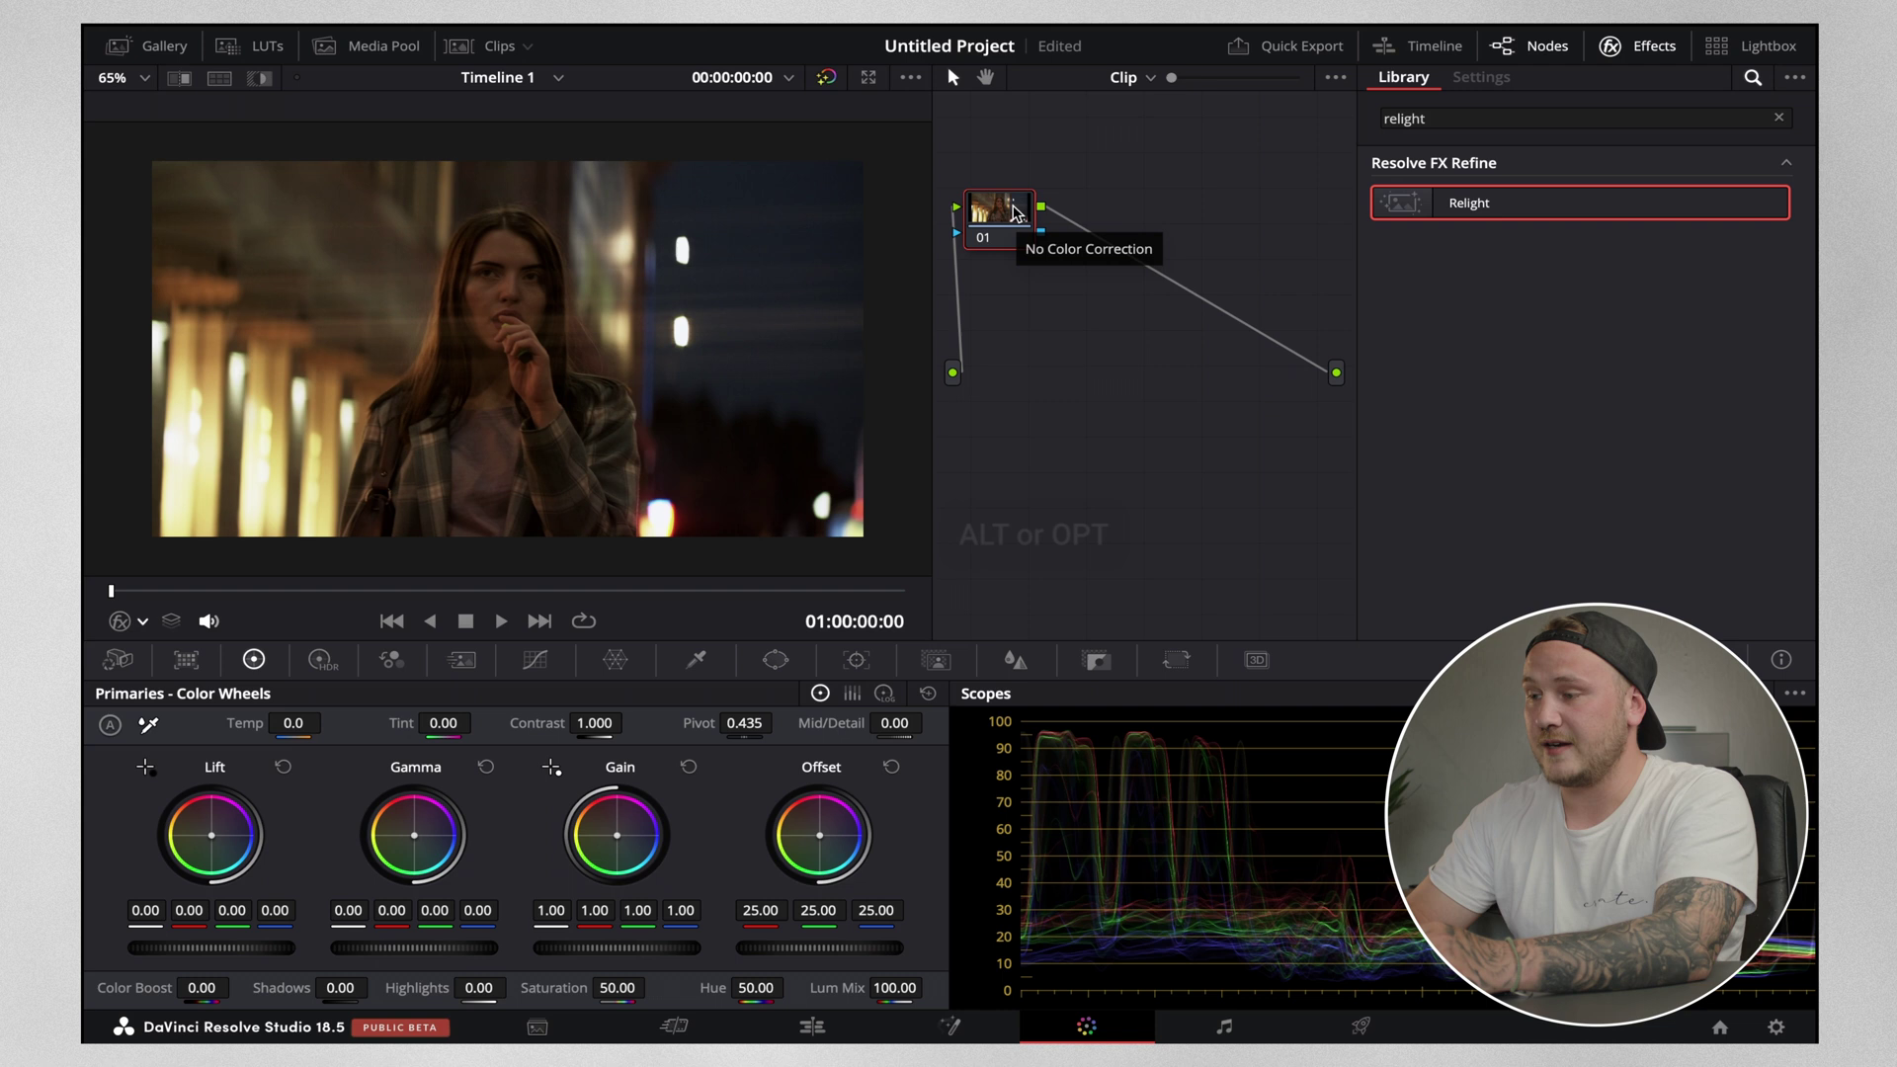
Add serial nodes 02 and 03 after node 01, drop node 02 lower, and select node 01.
{"action": "key", "text": "alt+s"}
{"action": "key", "text": "alt+s"}
{"action": "left_click_drag", "start_coordinate": [1123, 212], "coordinate": [1122, 324]}
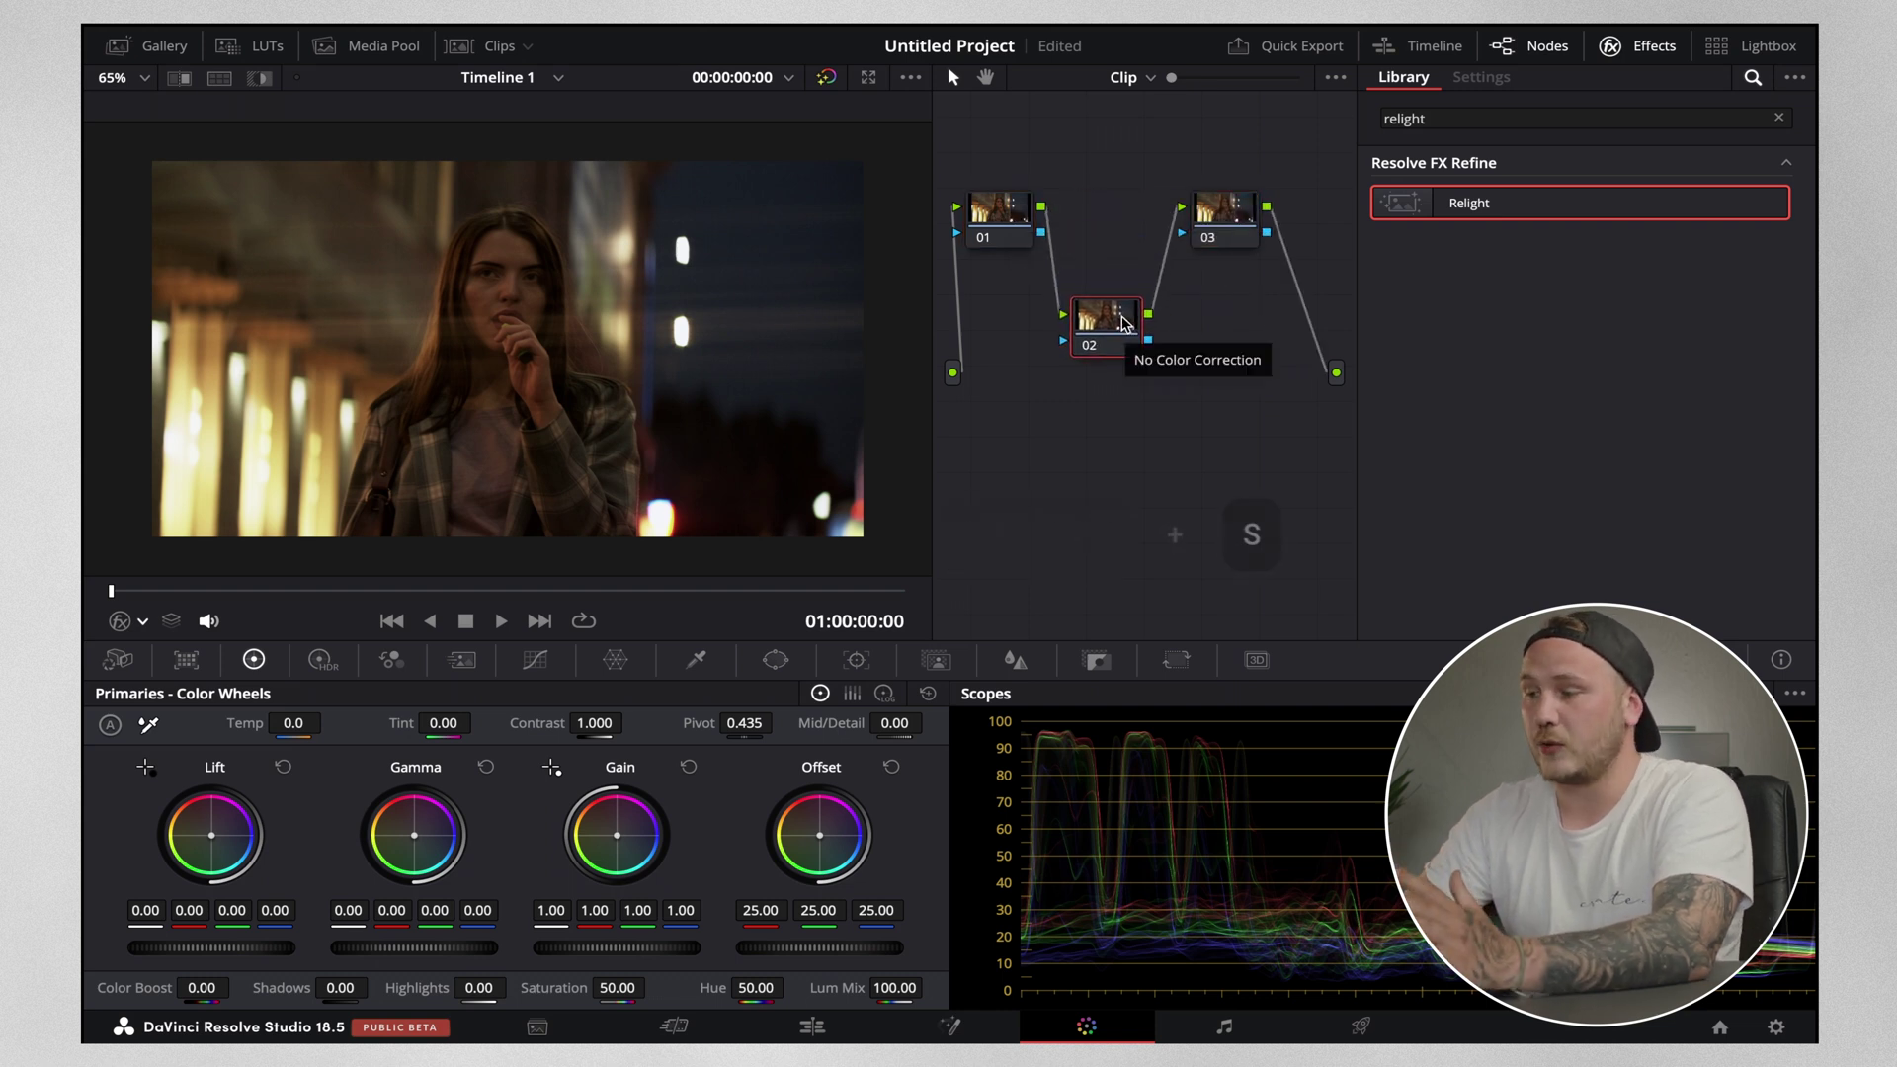
{"action": "left_click", "coordinate": [1000, 222]}
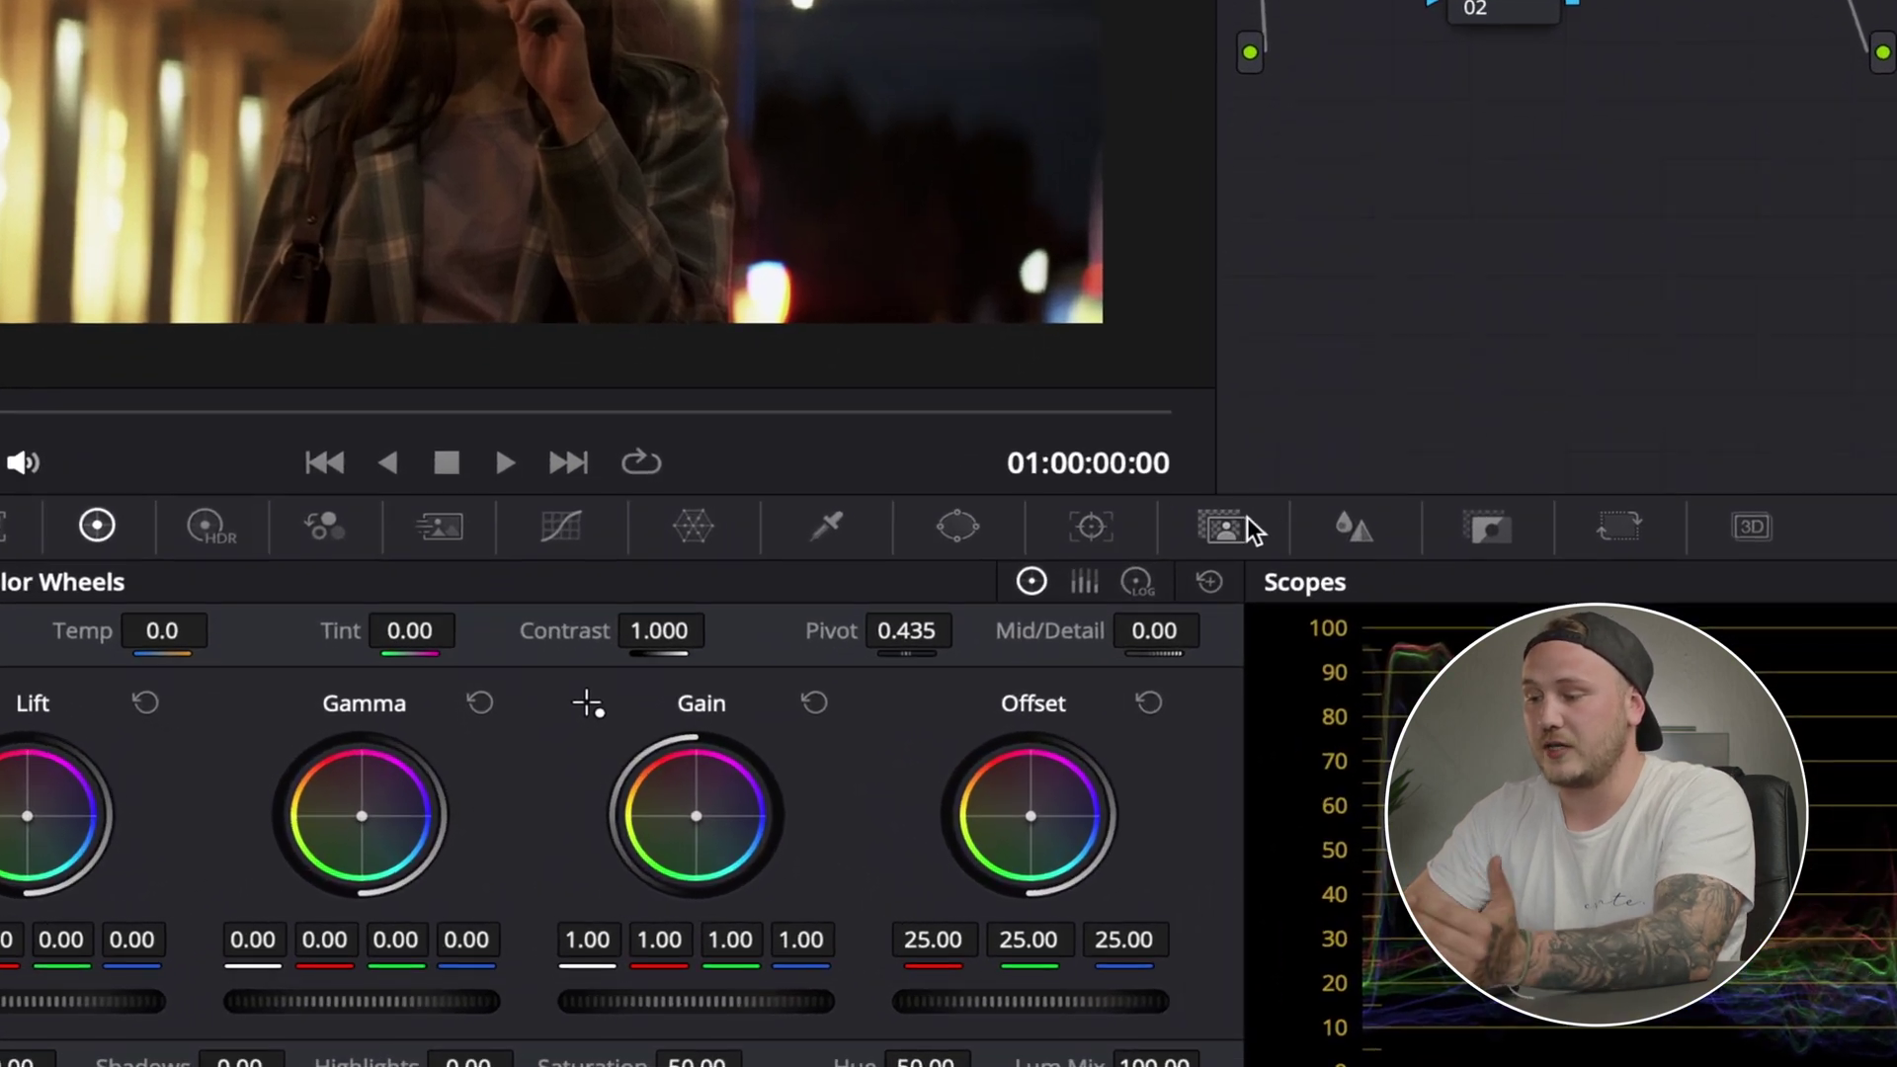
Add a Person-mode Magic Mask on node 01 with one stroke over the woman.
{"action": "left_click", "coordinate": [1251, 529]}
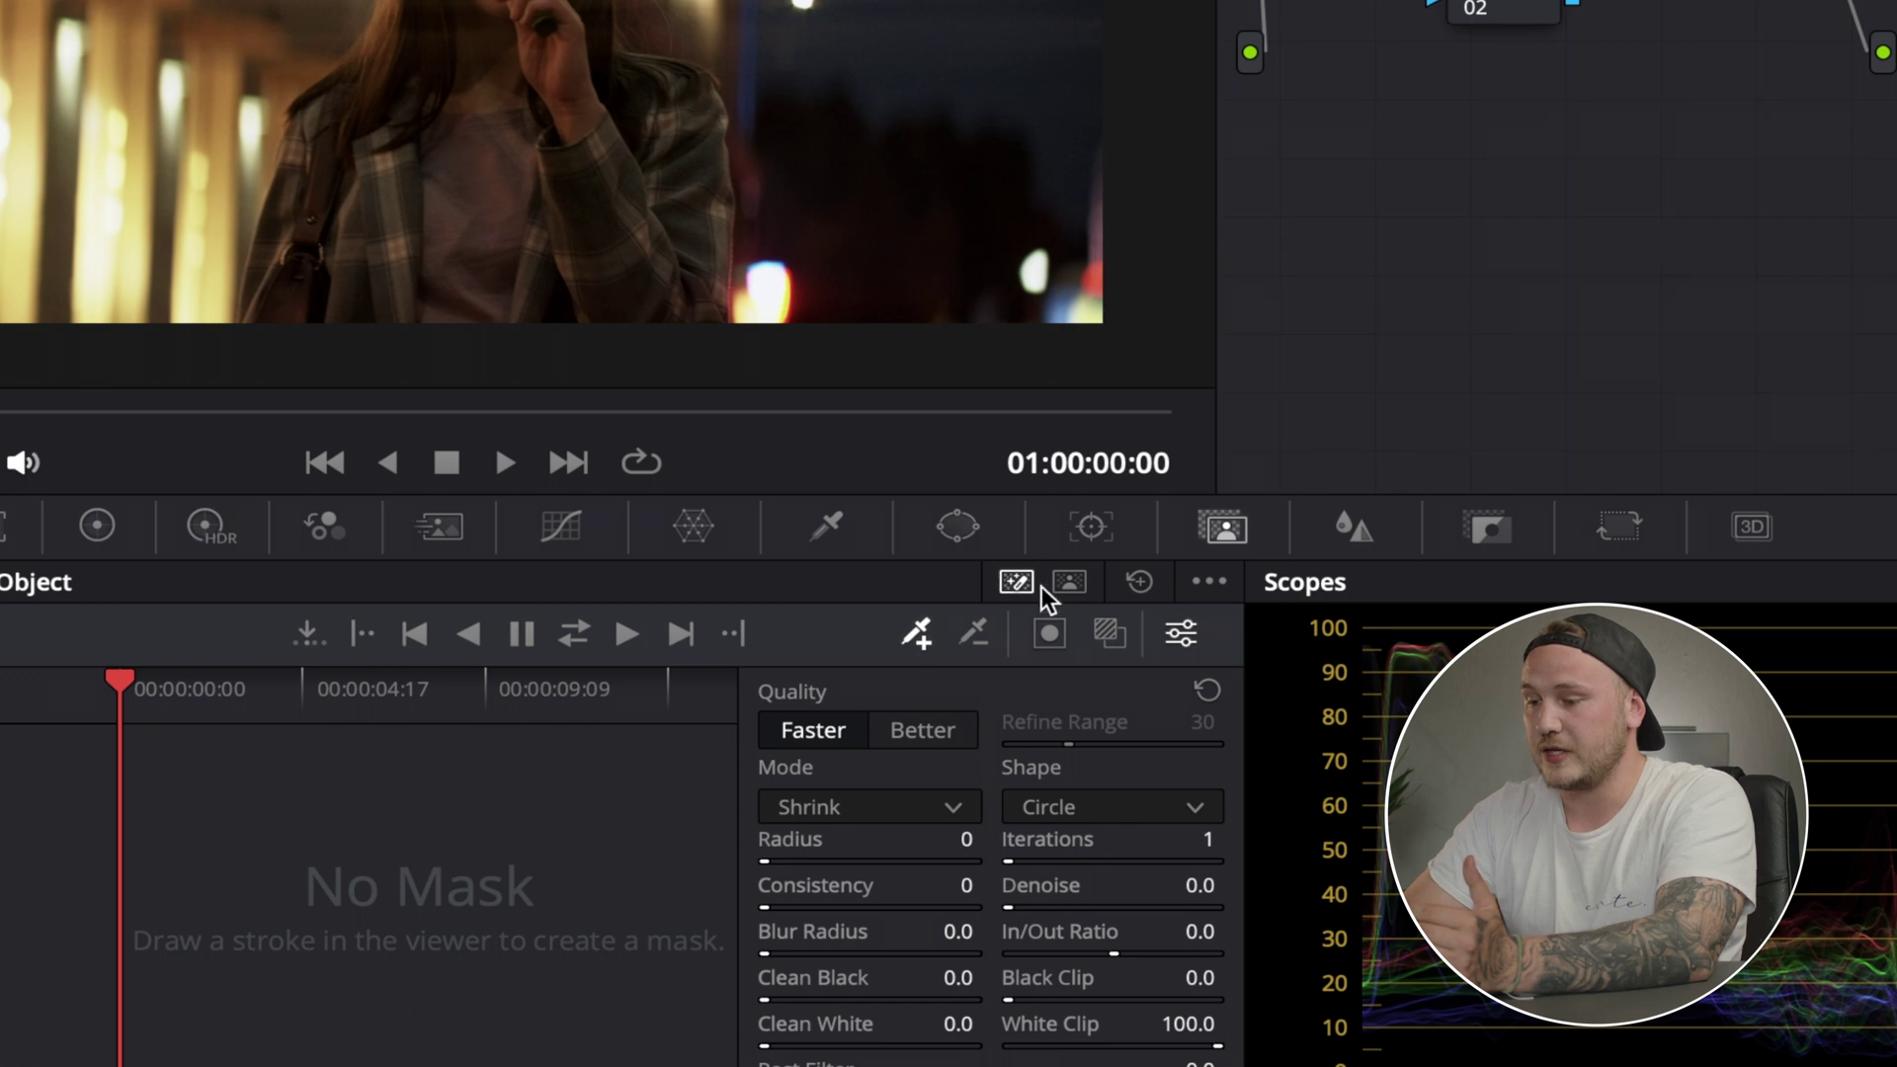
{"action": "left_click", "coordinate": [1084, 579]}
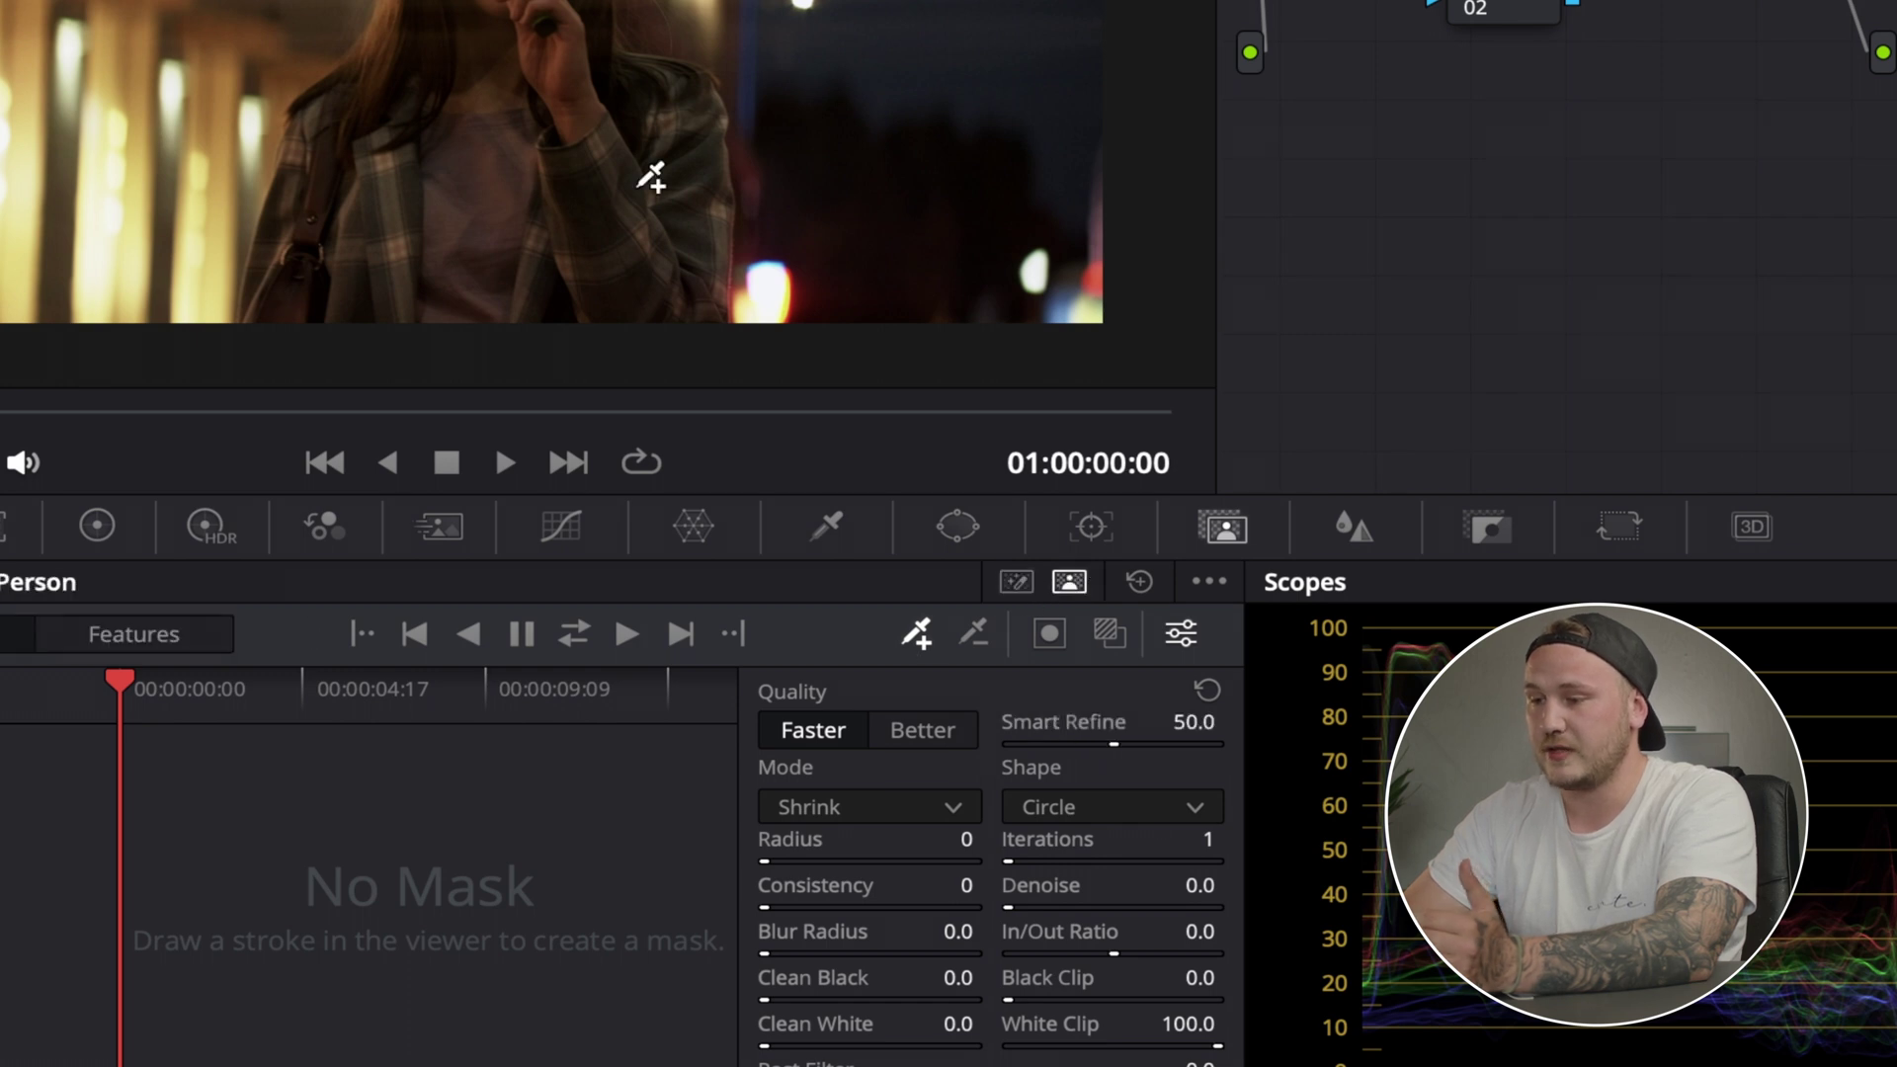
{"action": "mouse_move", "coordinate": [489, 5]}
{"action": "left_mouse_down"}
{"action": "mouse_move", "coordinate": [474, 139]}
{"action": "mouse_move", "coordinate": [606, 205]}
{"action": "mouse_move", "coordinate": [560, 133]}
{"action": "left_mouse_up"}
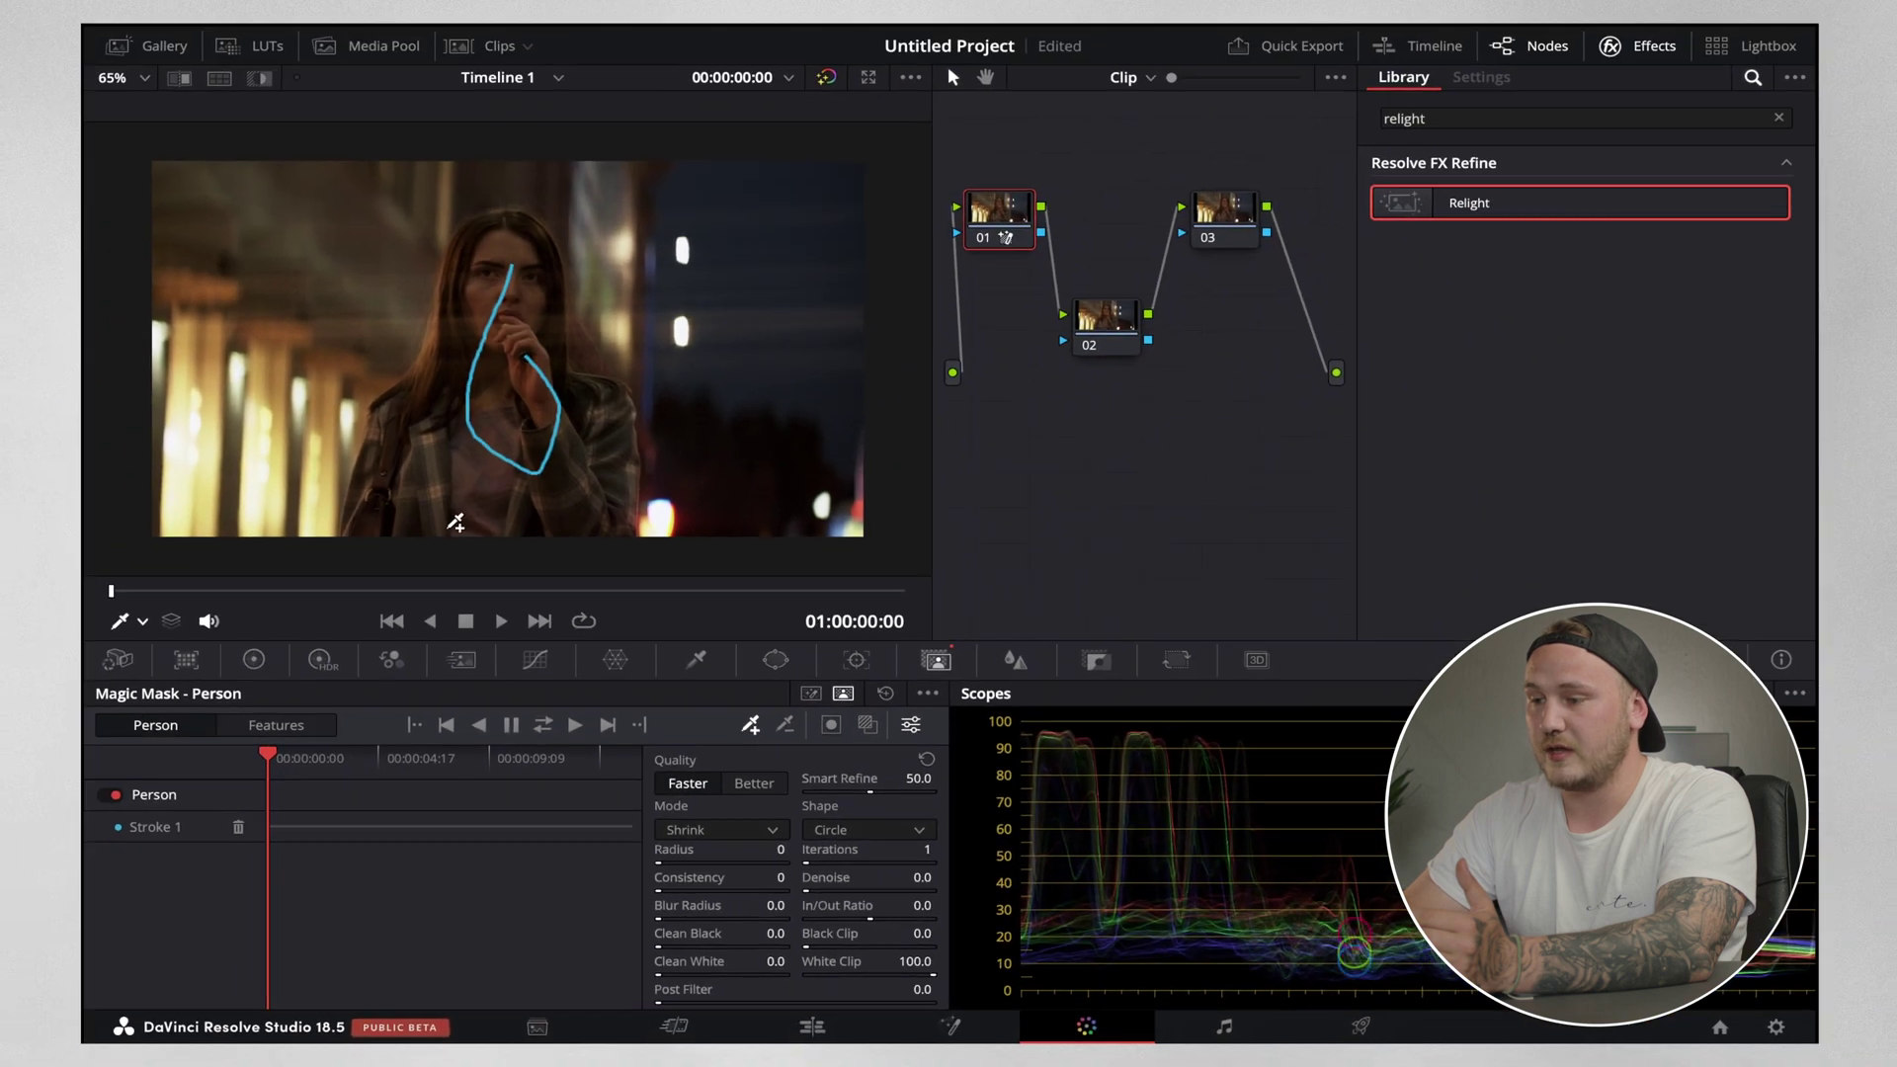
Toggle the mask preview on and off twice to check the woman's isolation.
{"action": "key", "text": "shift+h"}
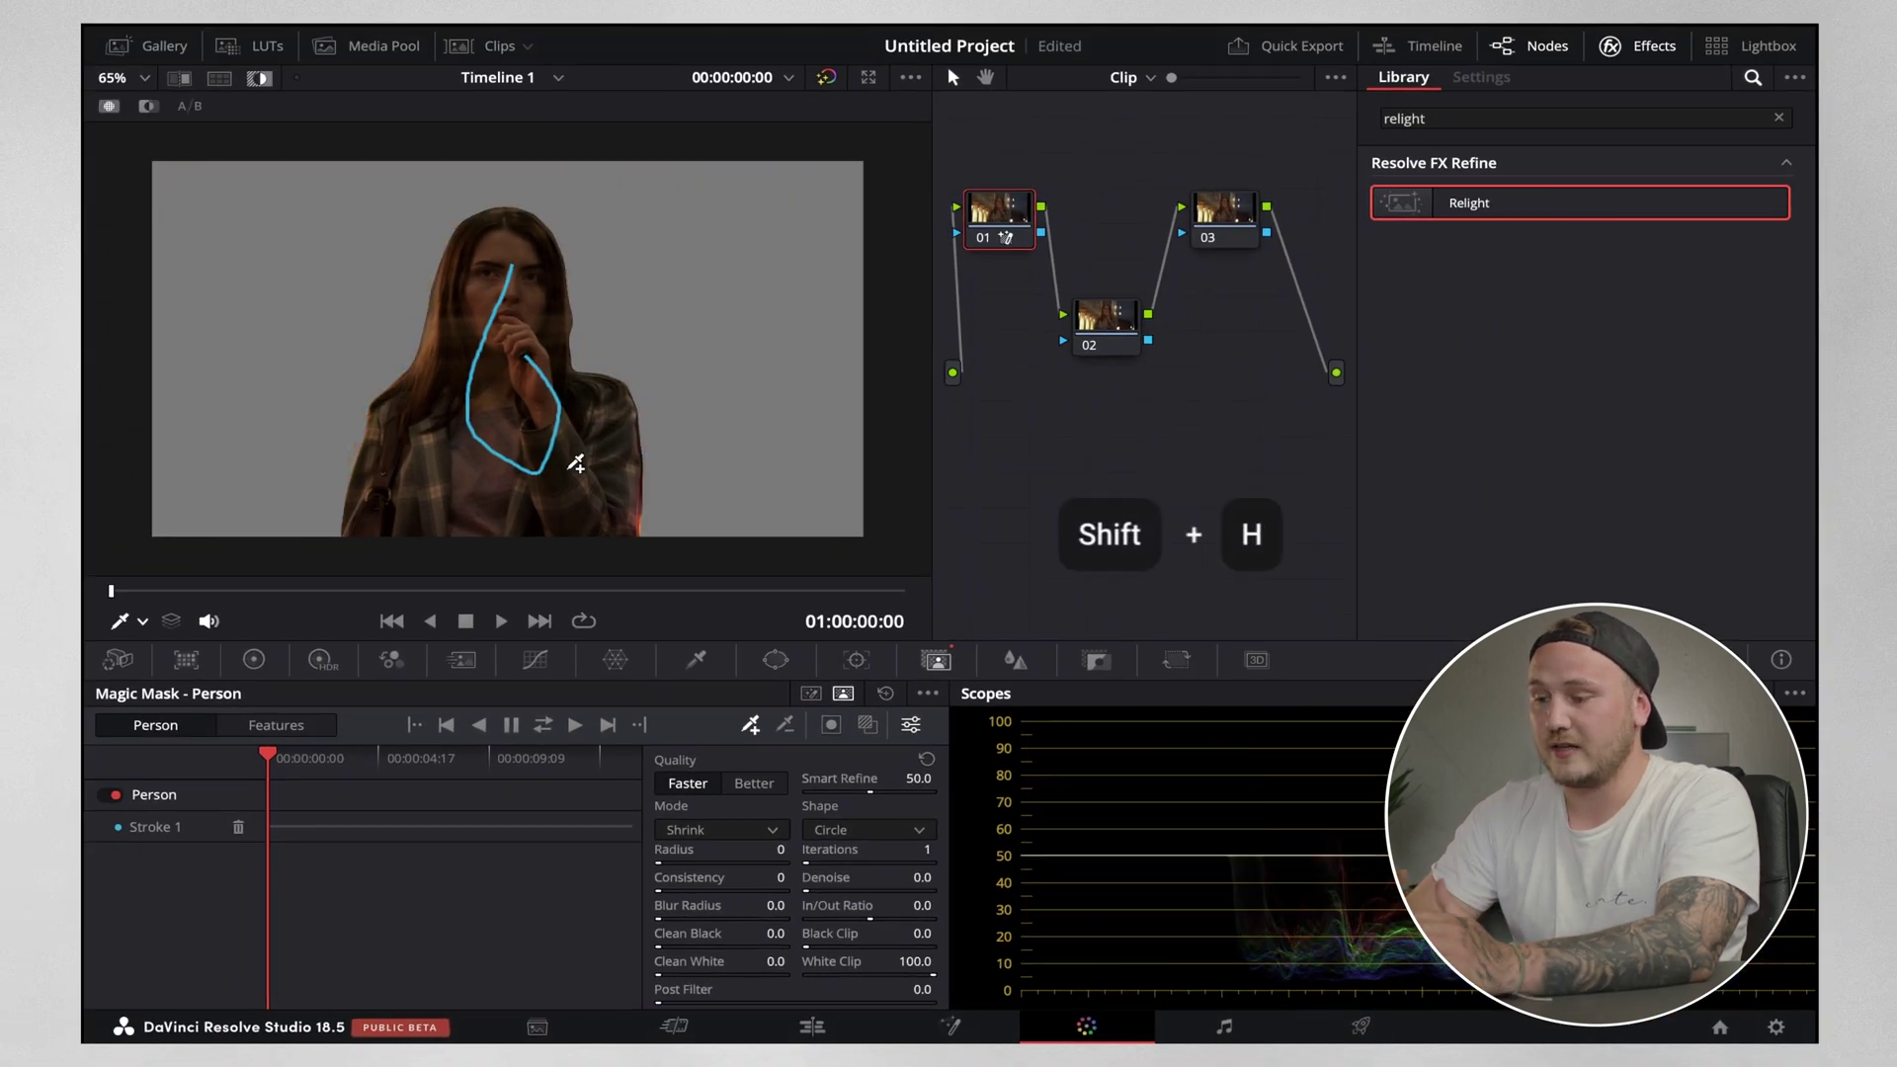
{"action": "key", "text": "shift+h"}
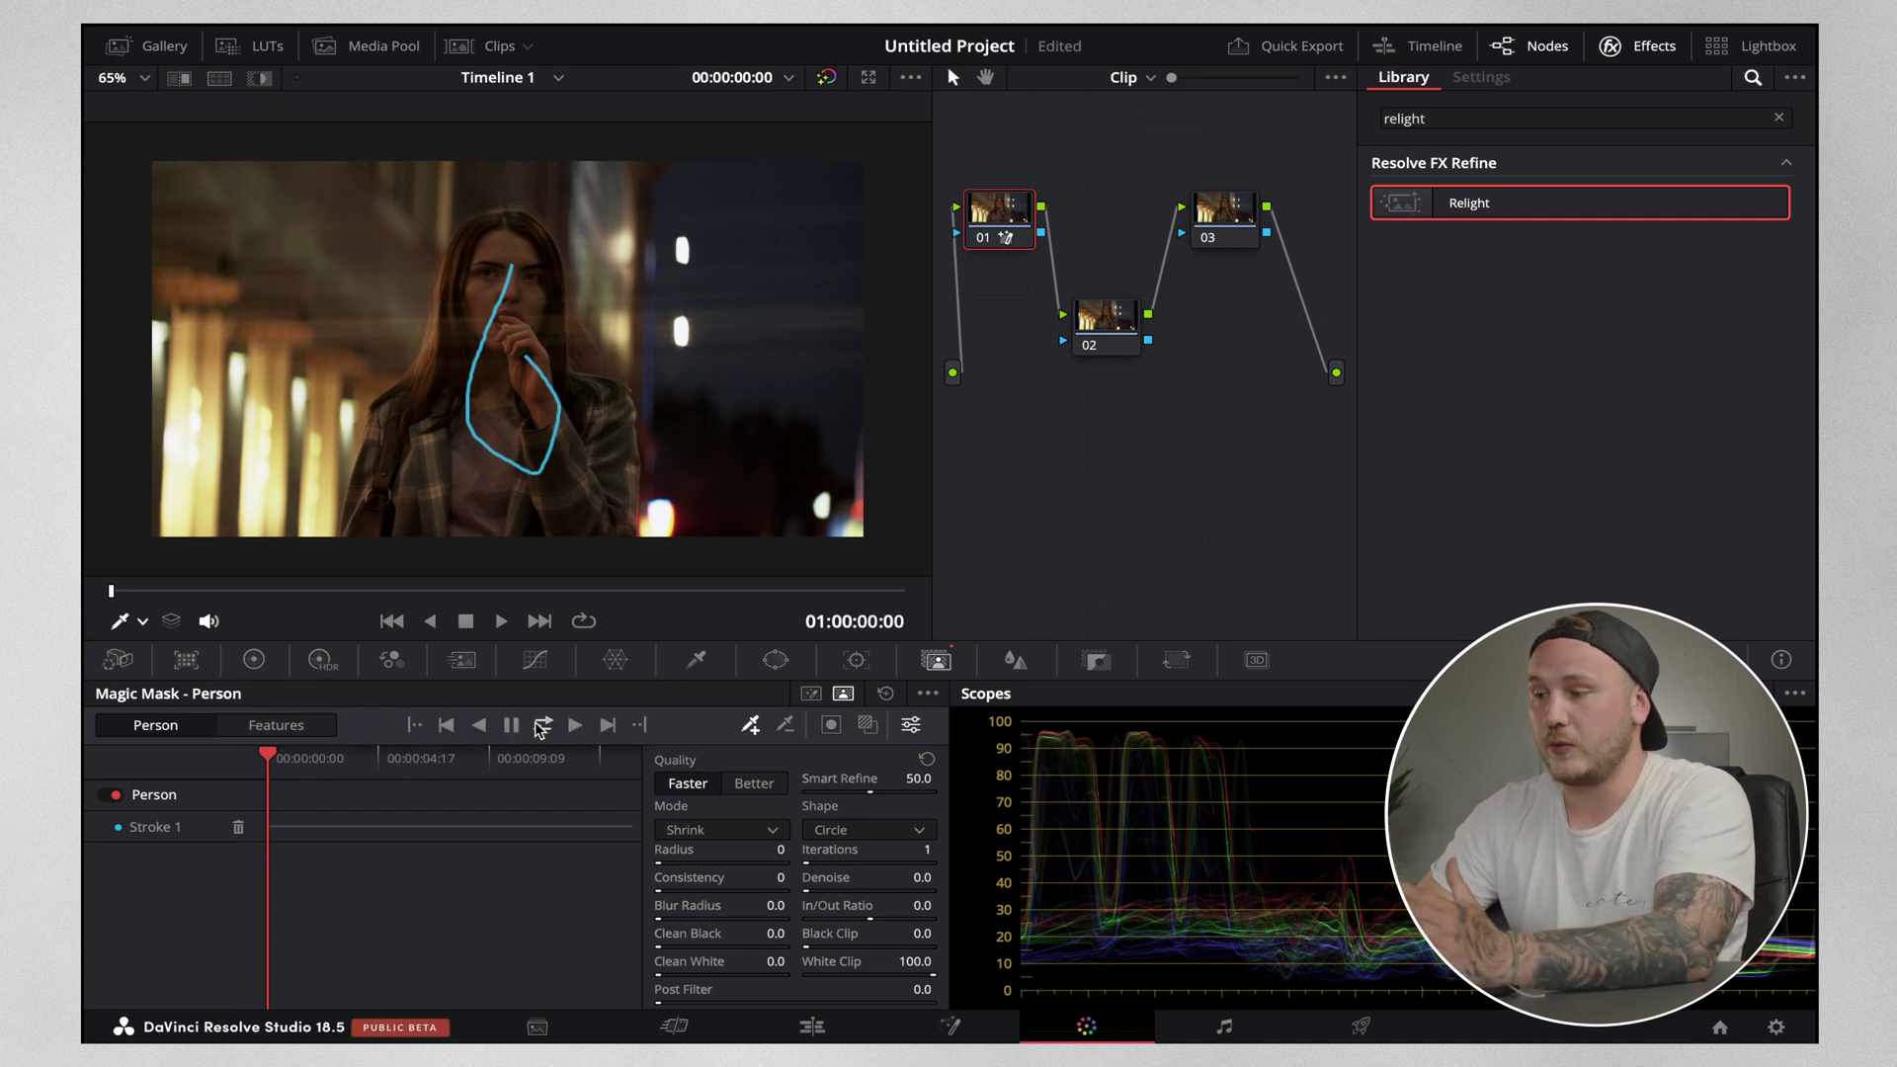
{"action": "key", "text": "shift+h"}
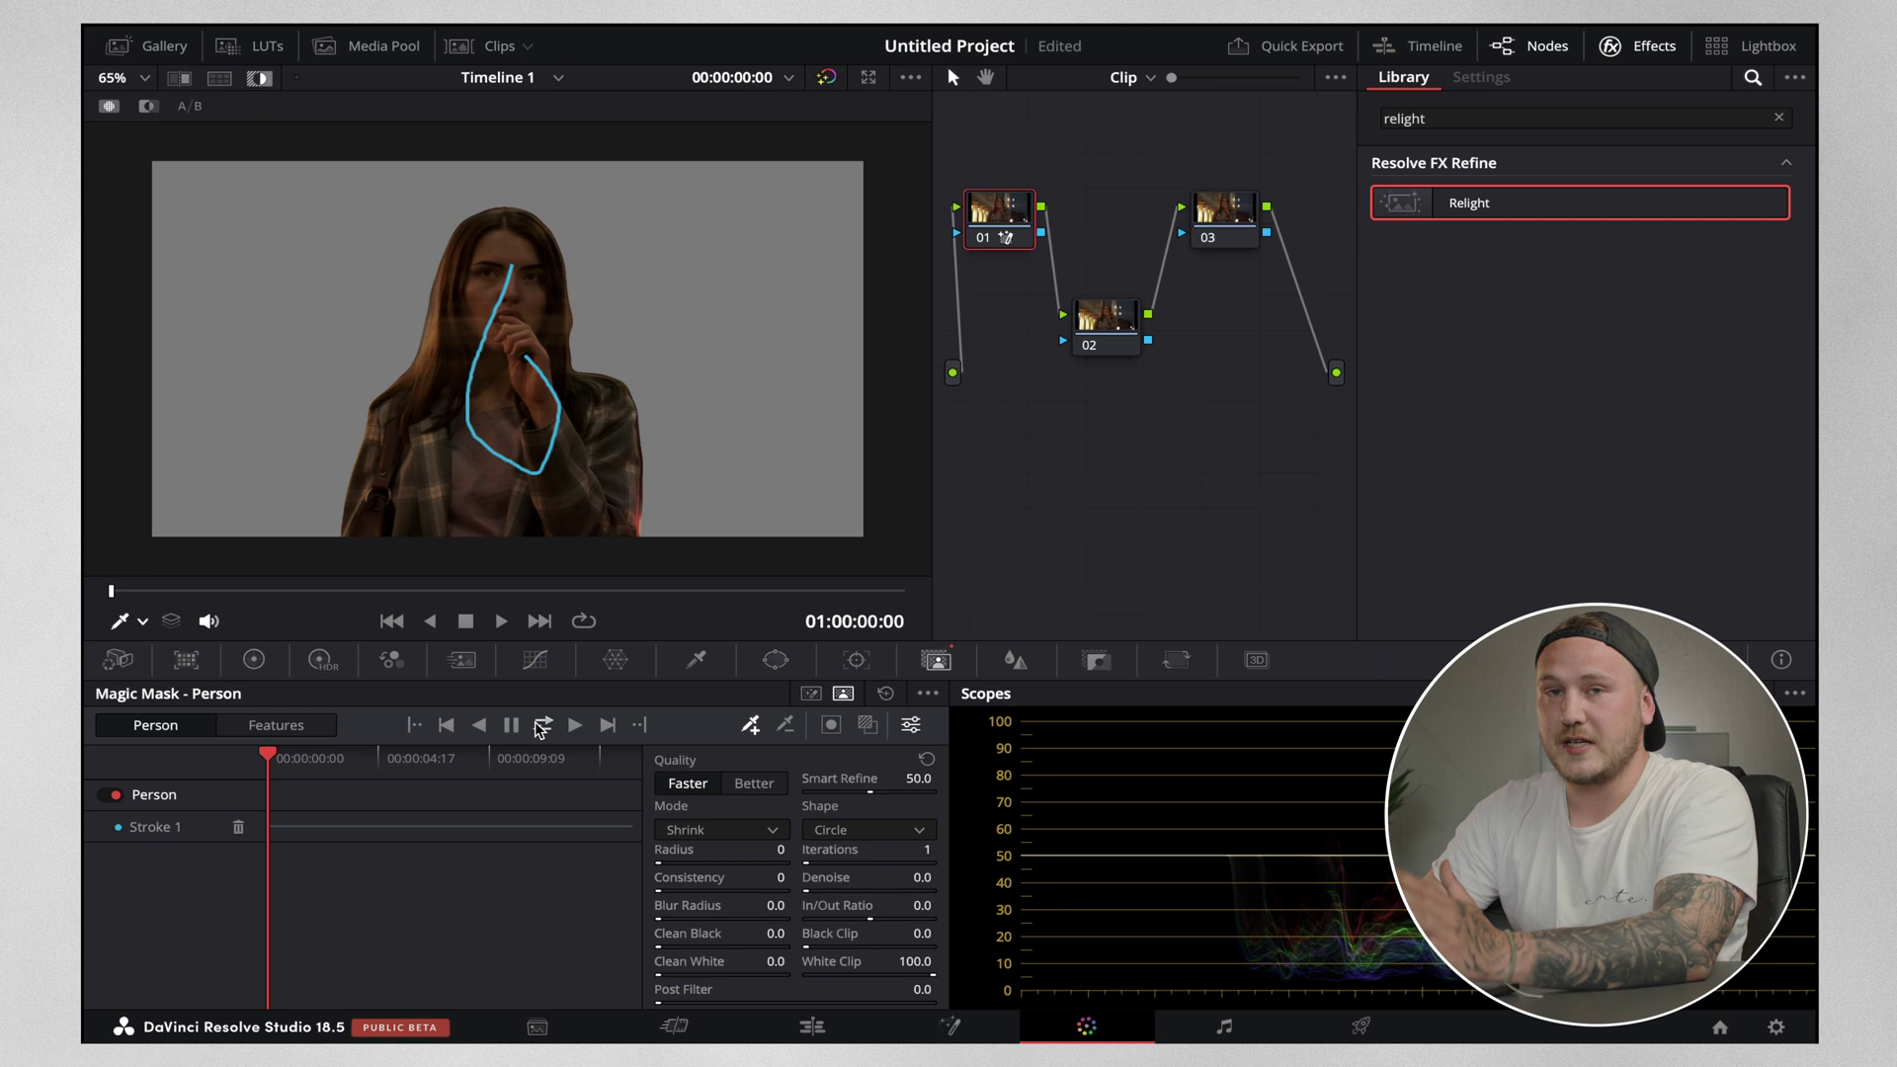
{"action": "key", "text": "shift+h"}
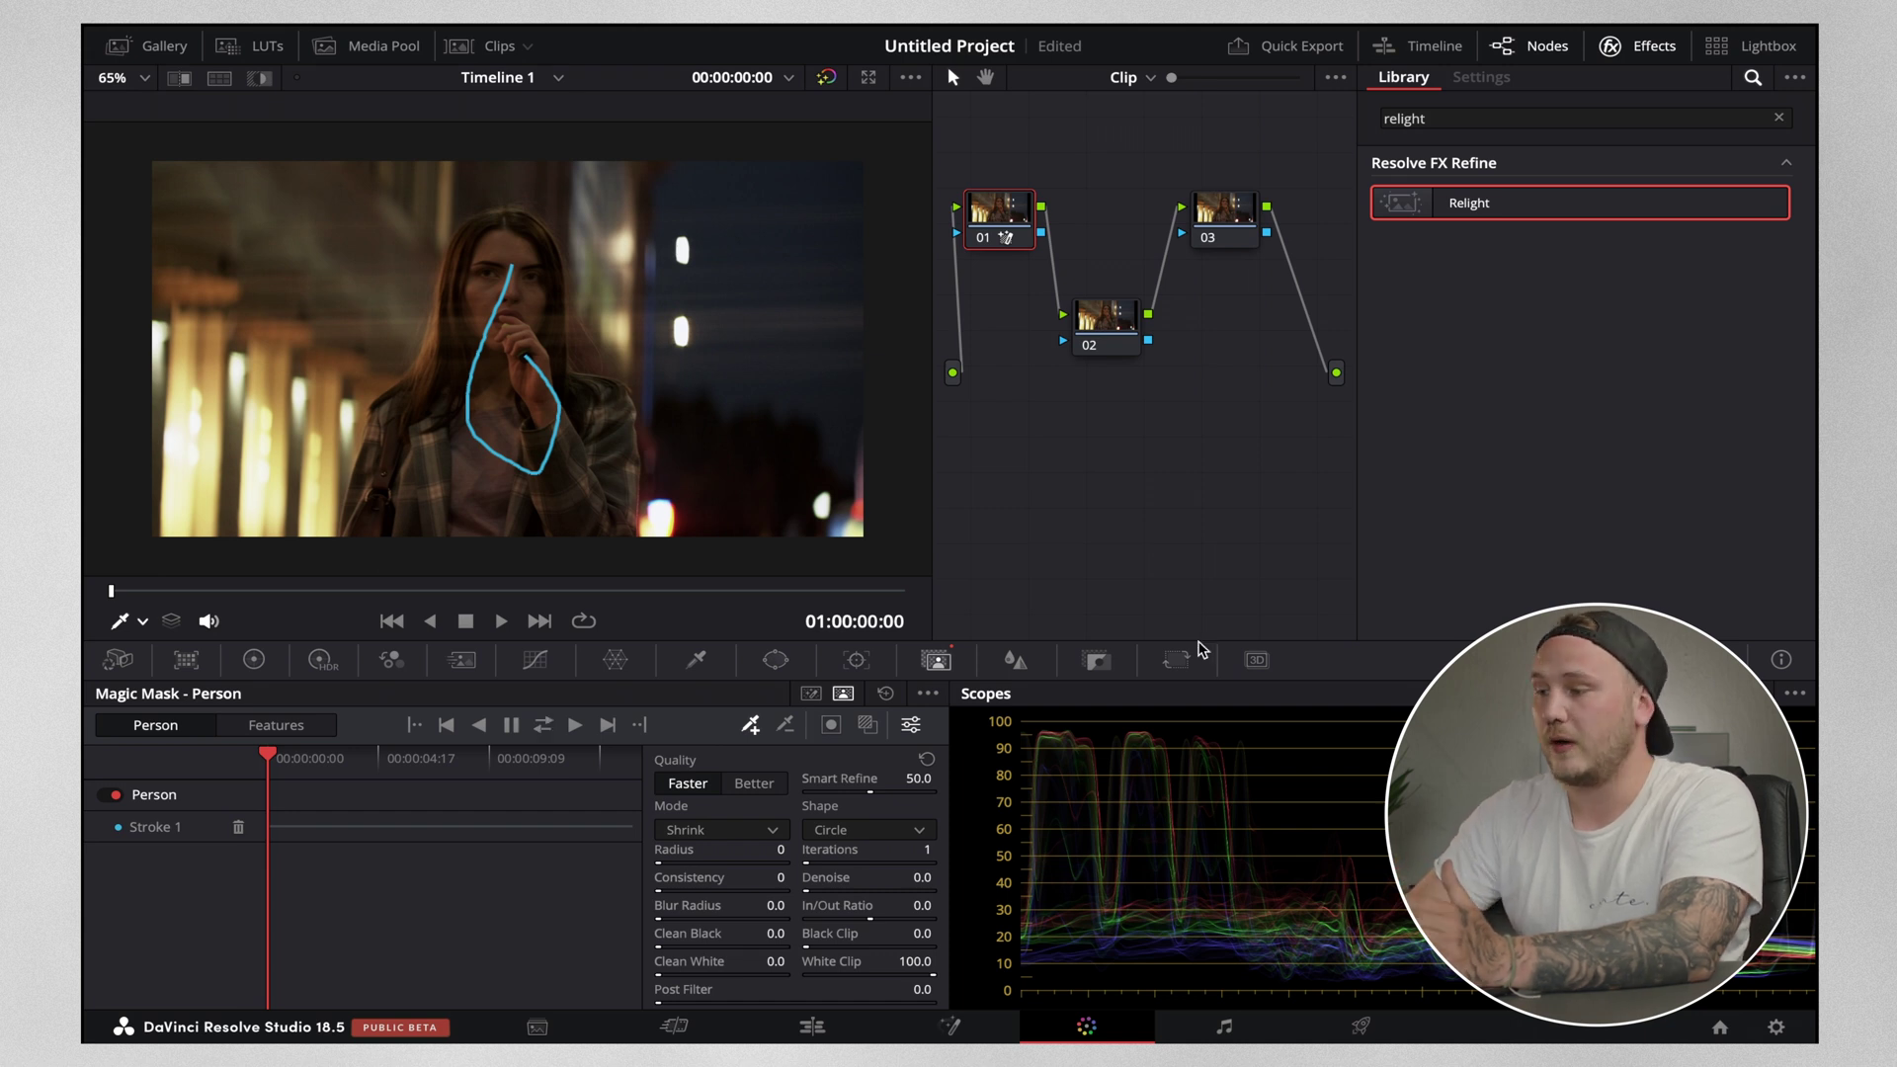
Apply Relight to node 02 with Output Surface Map ticked, and a second Relight to node 03.
{"action": "left_click", "coordinate": [1103, 318]}
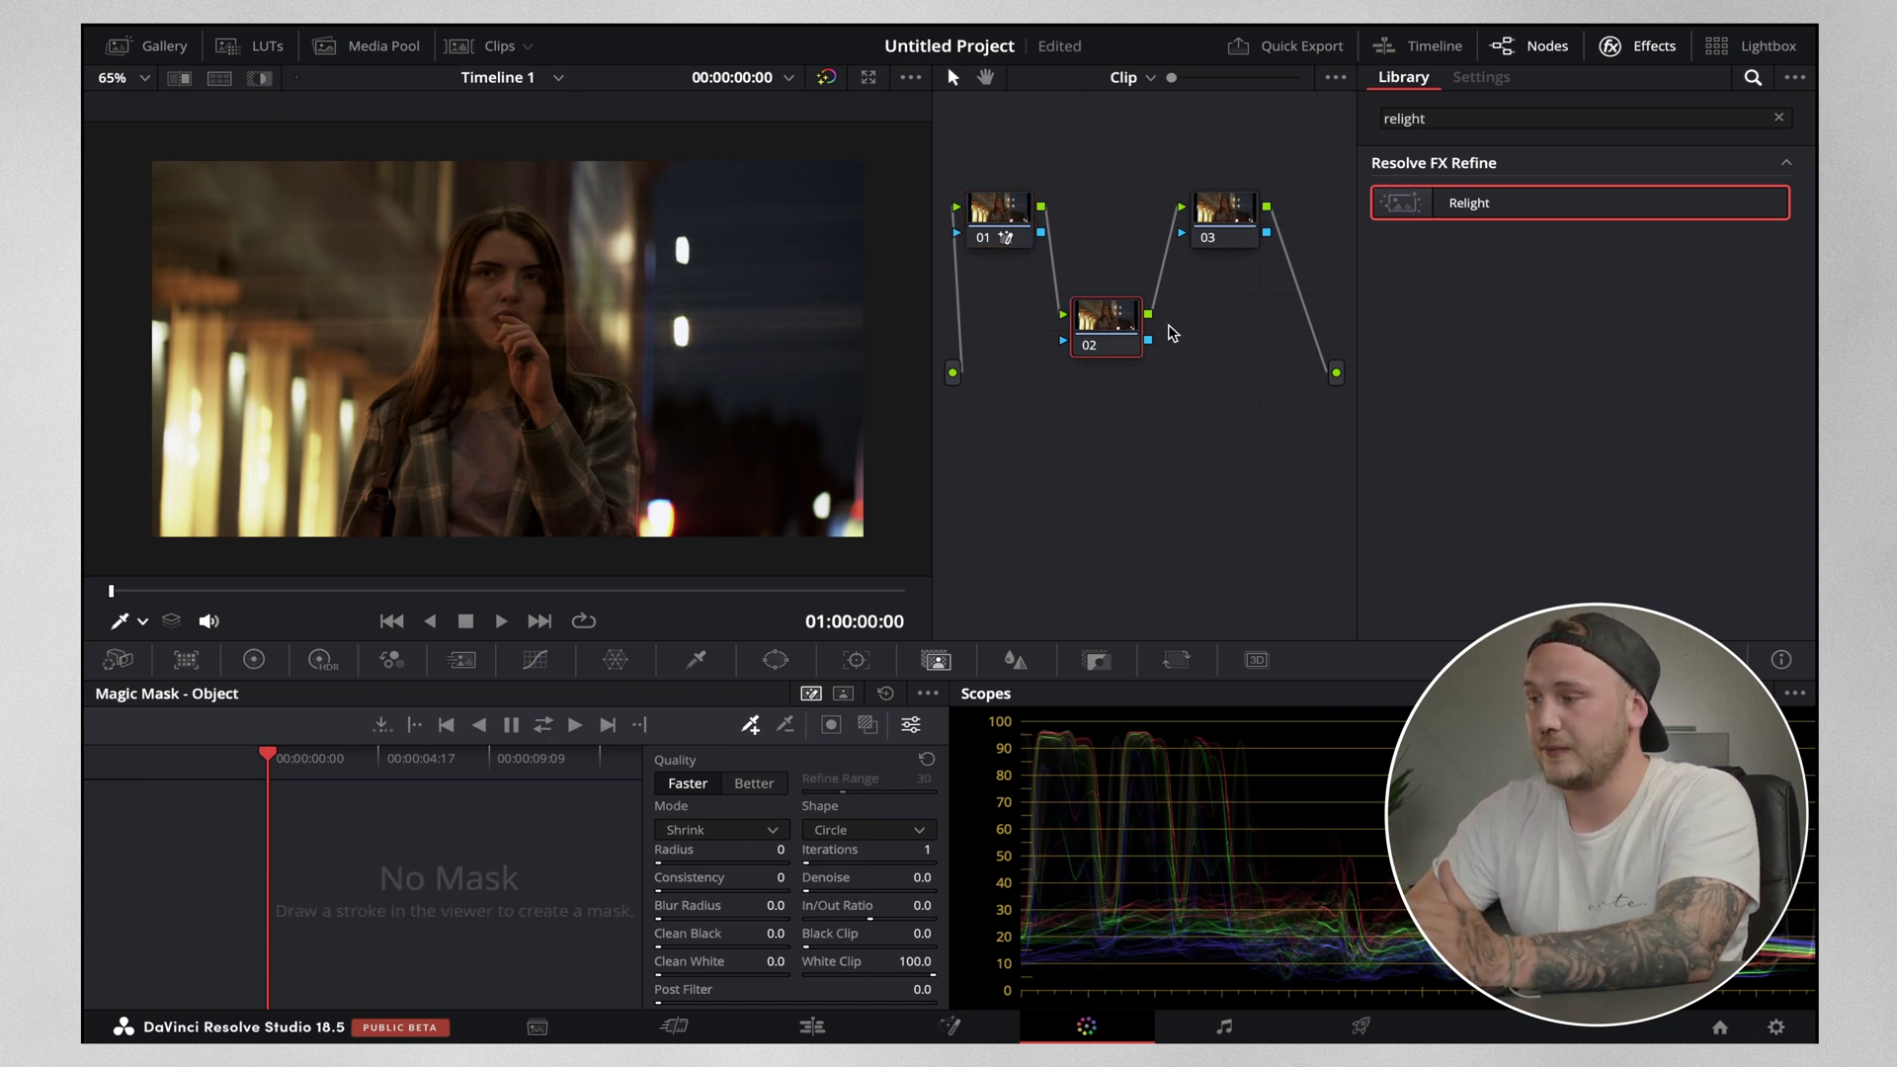
{"action": "left_click_drag", "start_coordinate": [1474, 202], "coordinate": [1109, 316]}
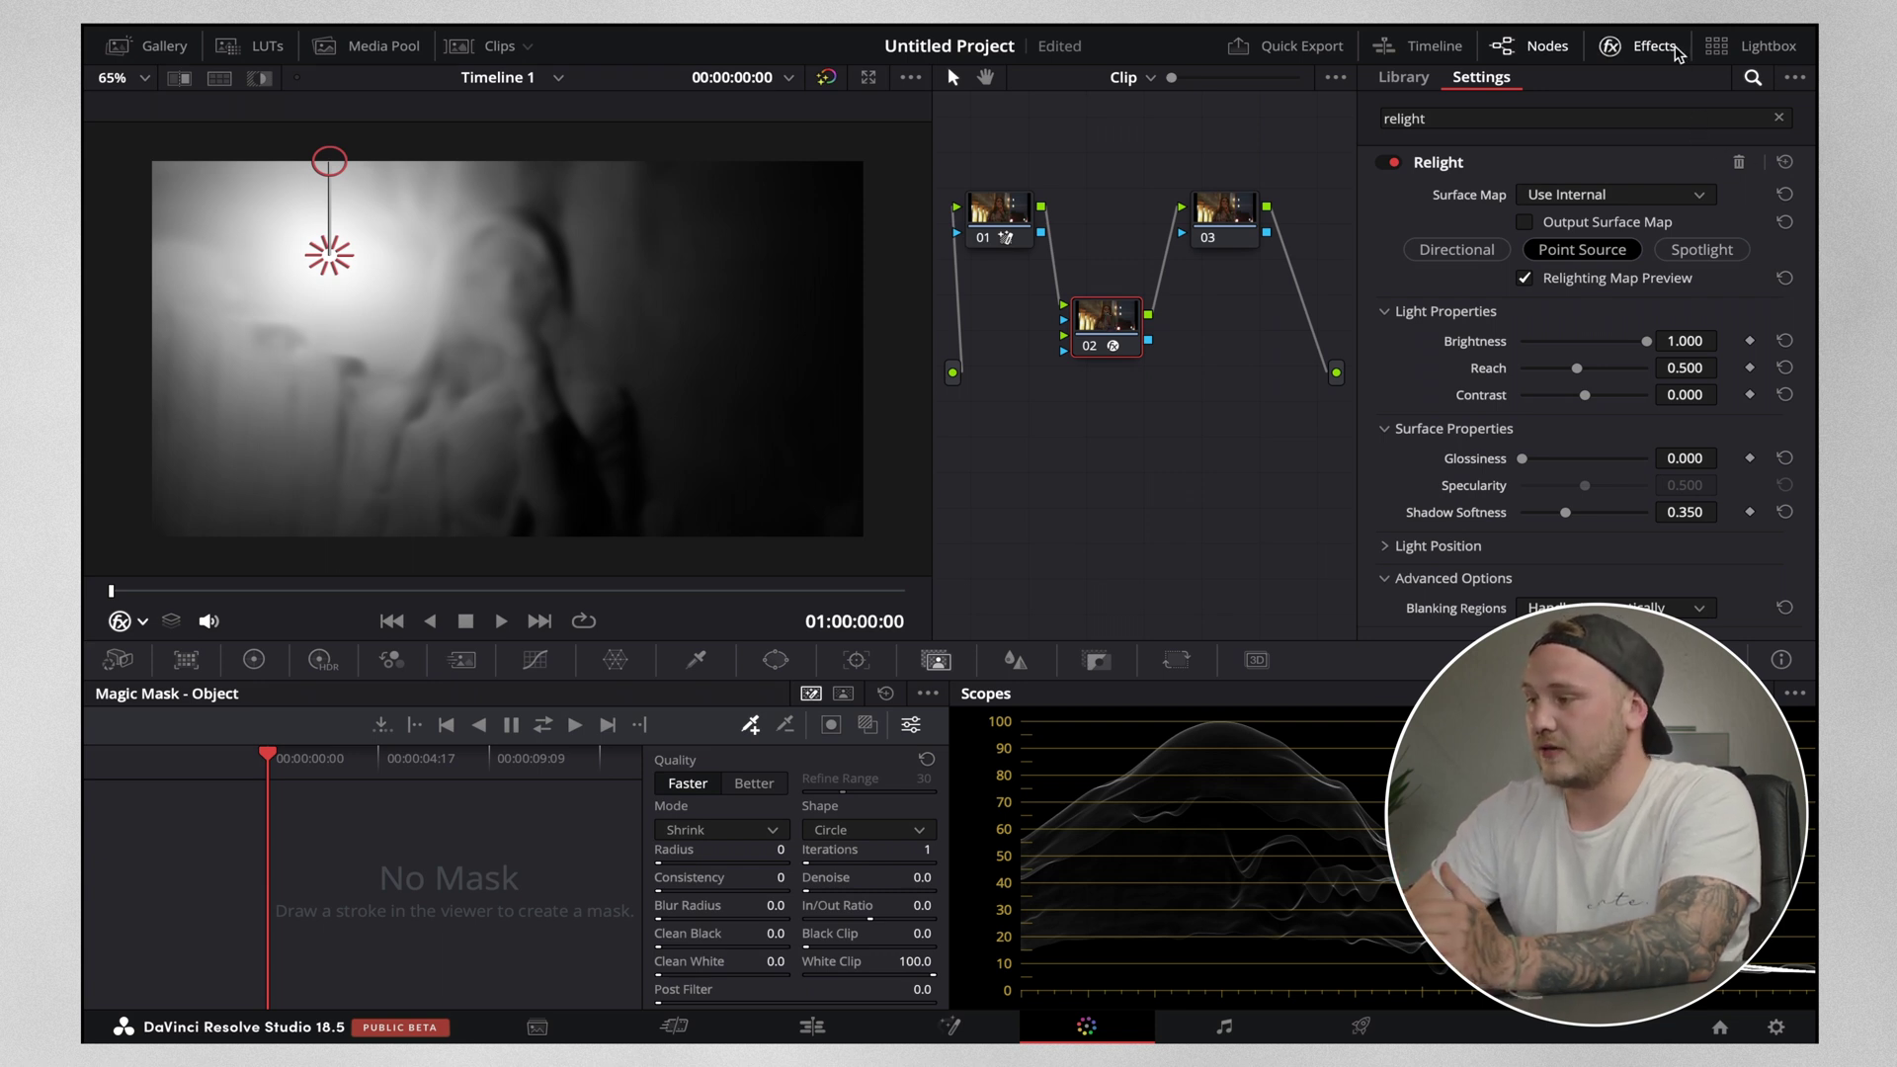
{"action": "left_click", "coordinate": [1525, 223]}
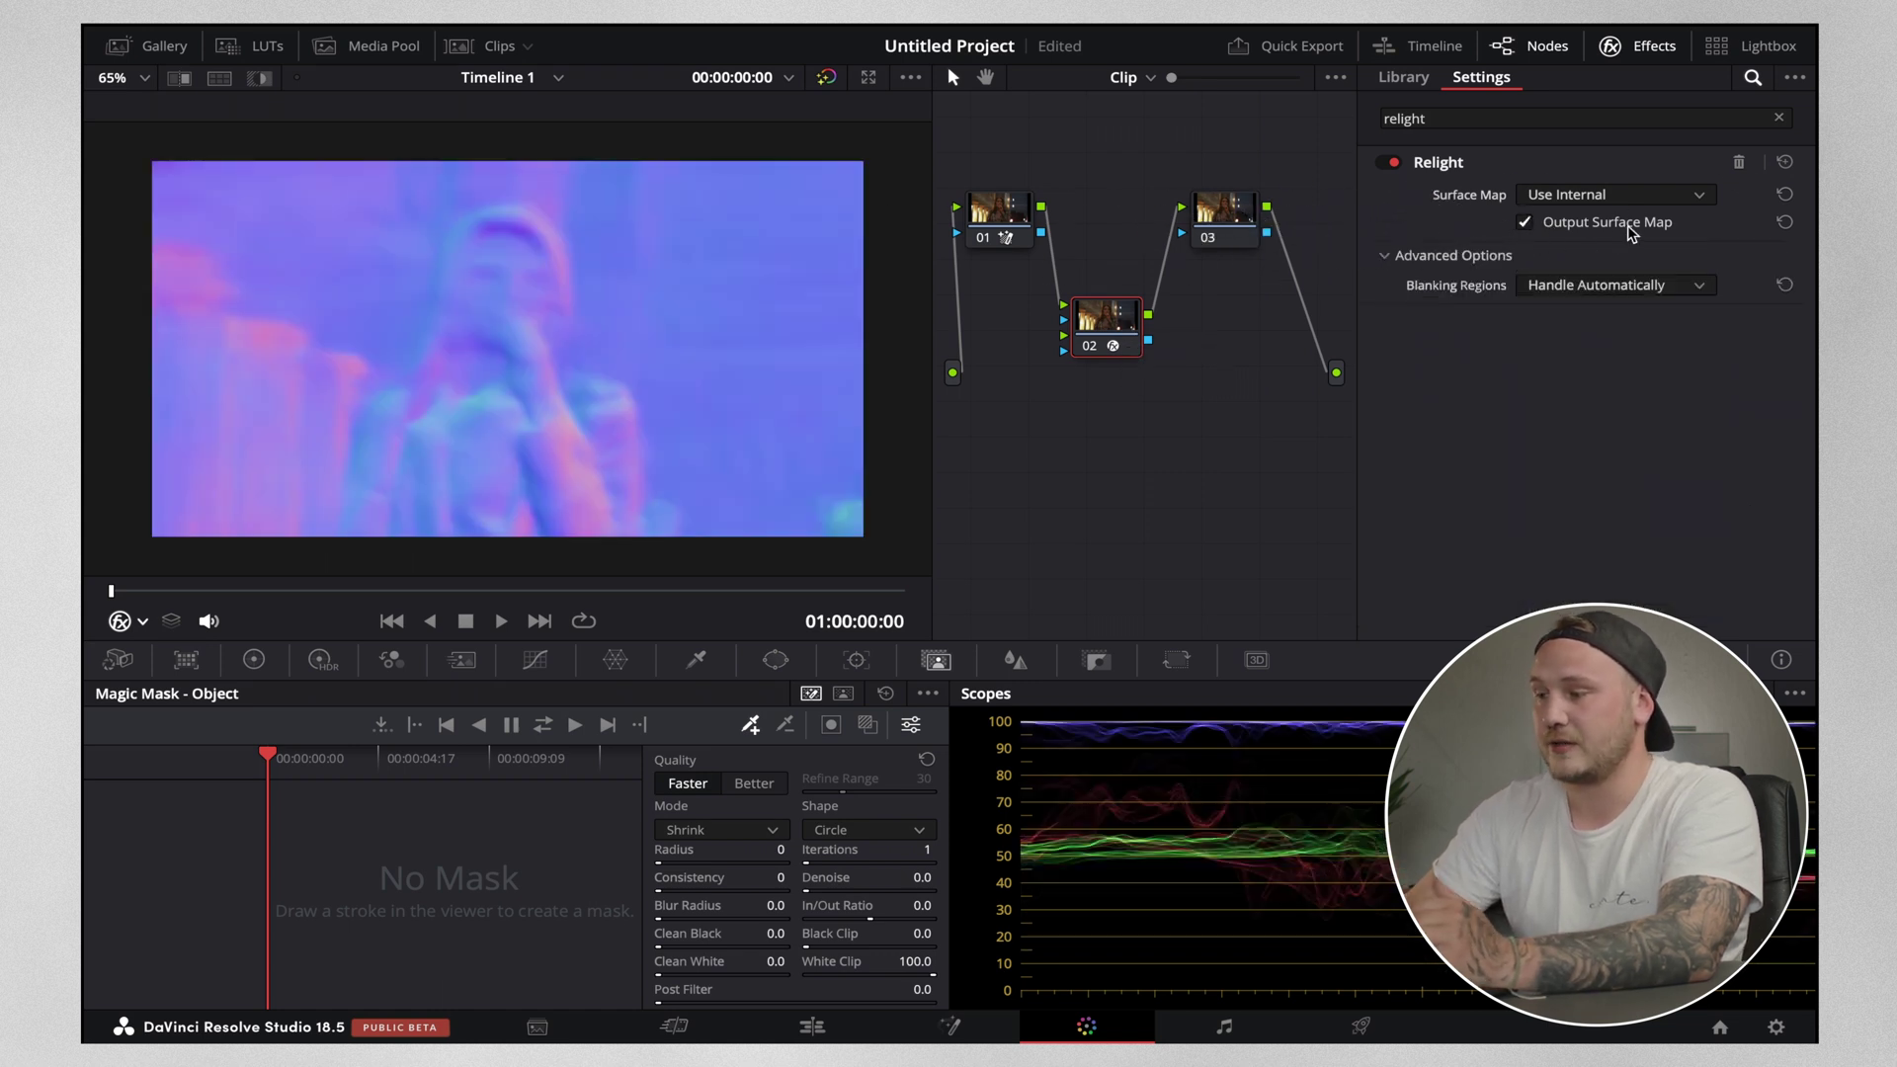
{"action": "left_click", "coordinate": [1403, 77]}
{"action": "left_click_drag", "start_coordinate": [1403, 203], "coordinate": [1211, 220]}
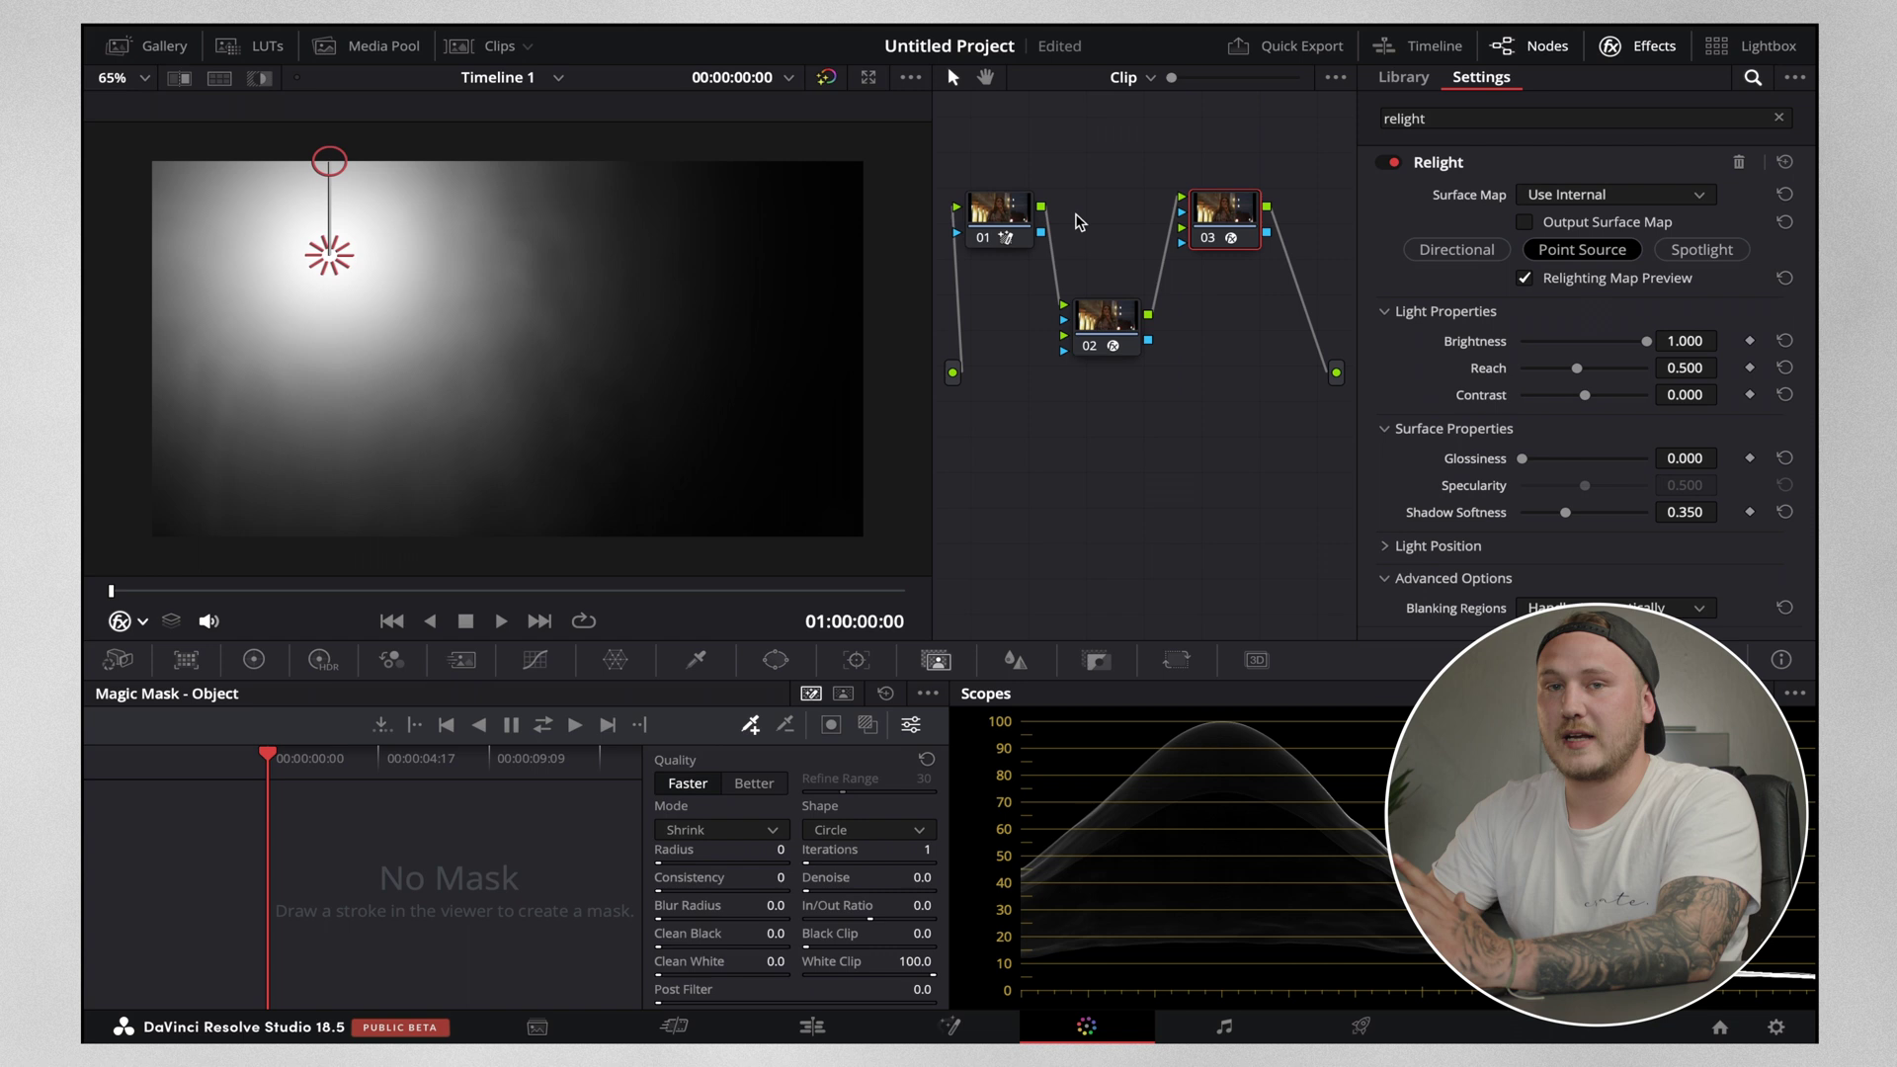
Wire node 01's image and mask plus node 02's surface-map output into node 03.
{"action": "left_click", "coordinate": [1014, 212]}
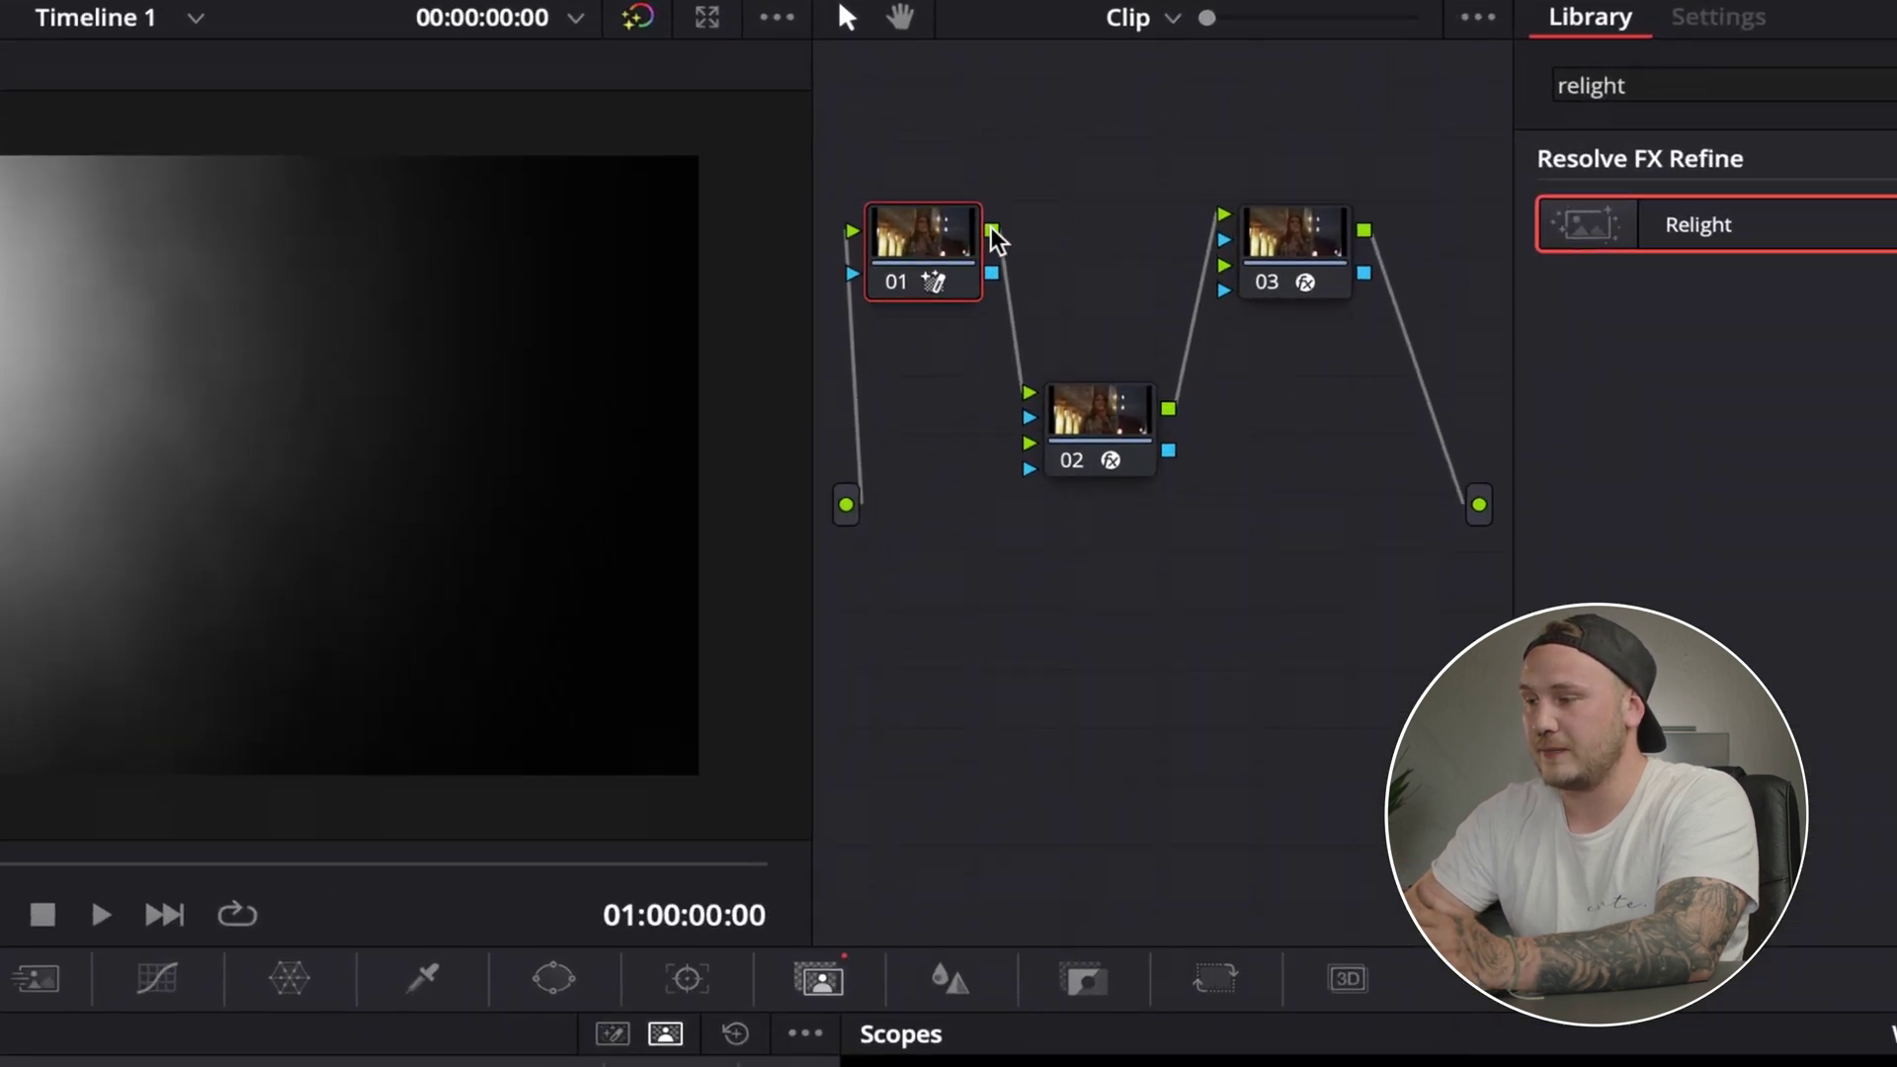
{"action": "left_click_drag", "start_coordinate": [992, 229], "coordinate": [1217, 211]}
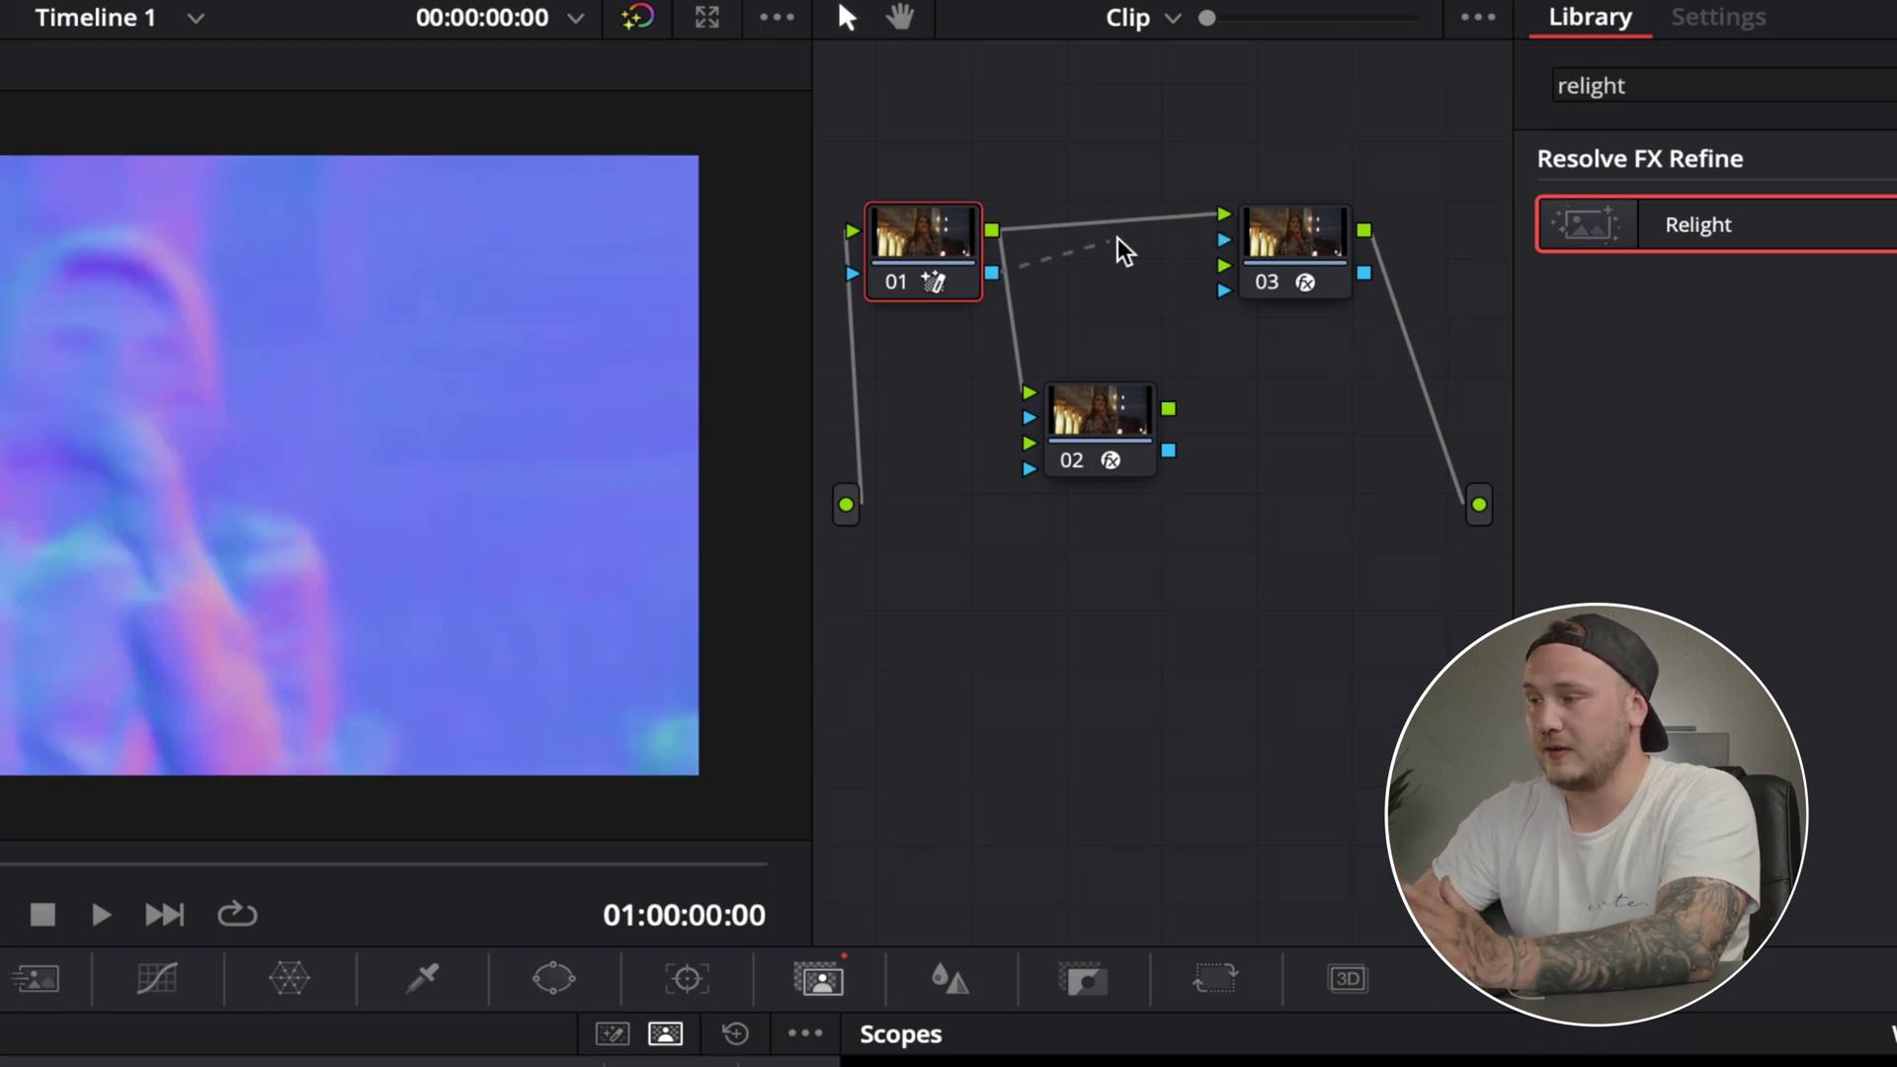
{"action": "left_click_drag", "start_coordinate": [1225, 234], "coordinate": [1224, 237]}
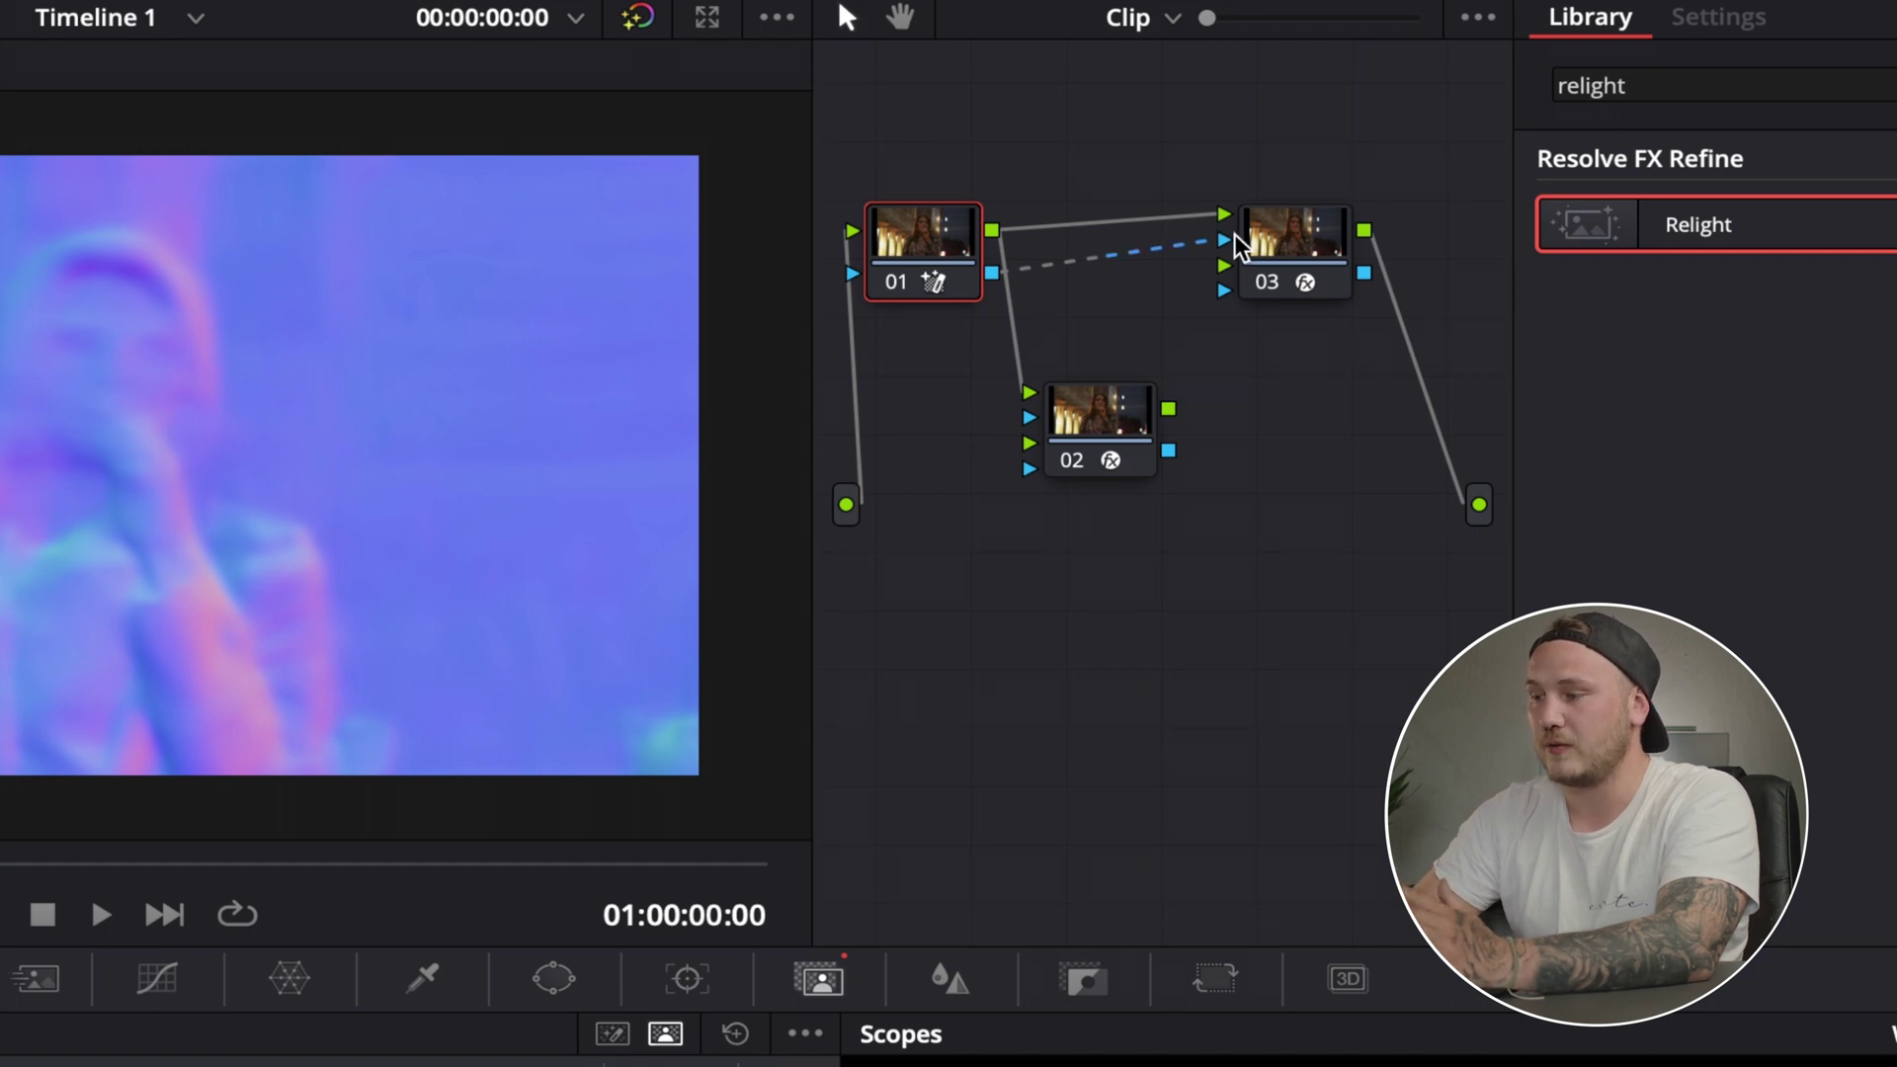
{"action": "left_click", "coordinate": [1117, 405]}
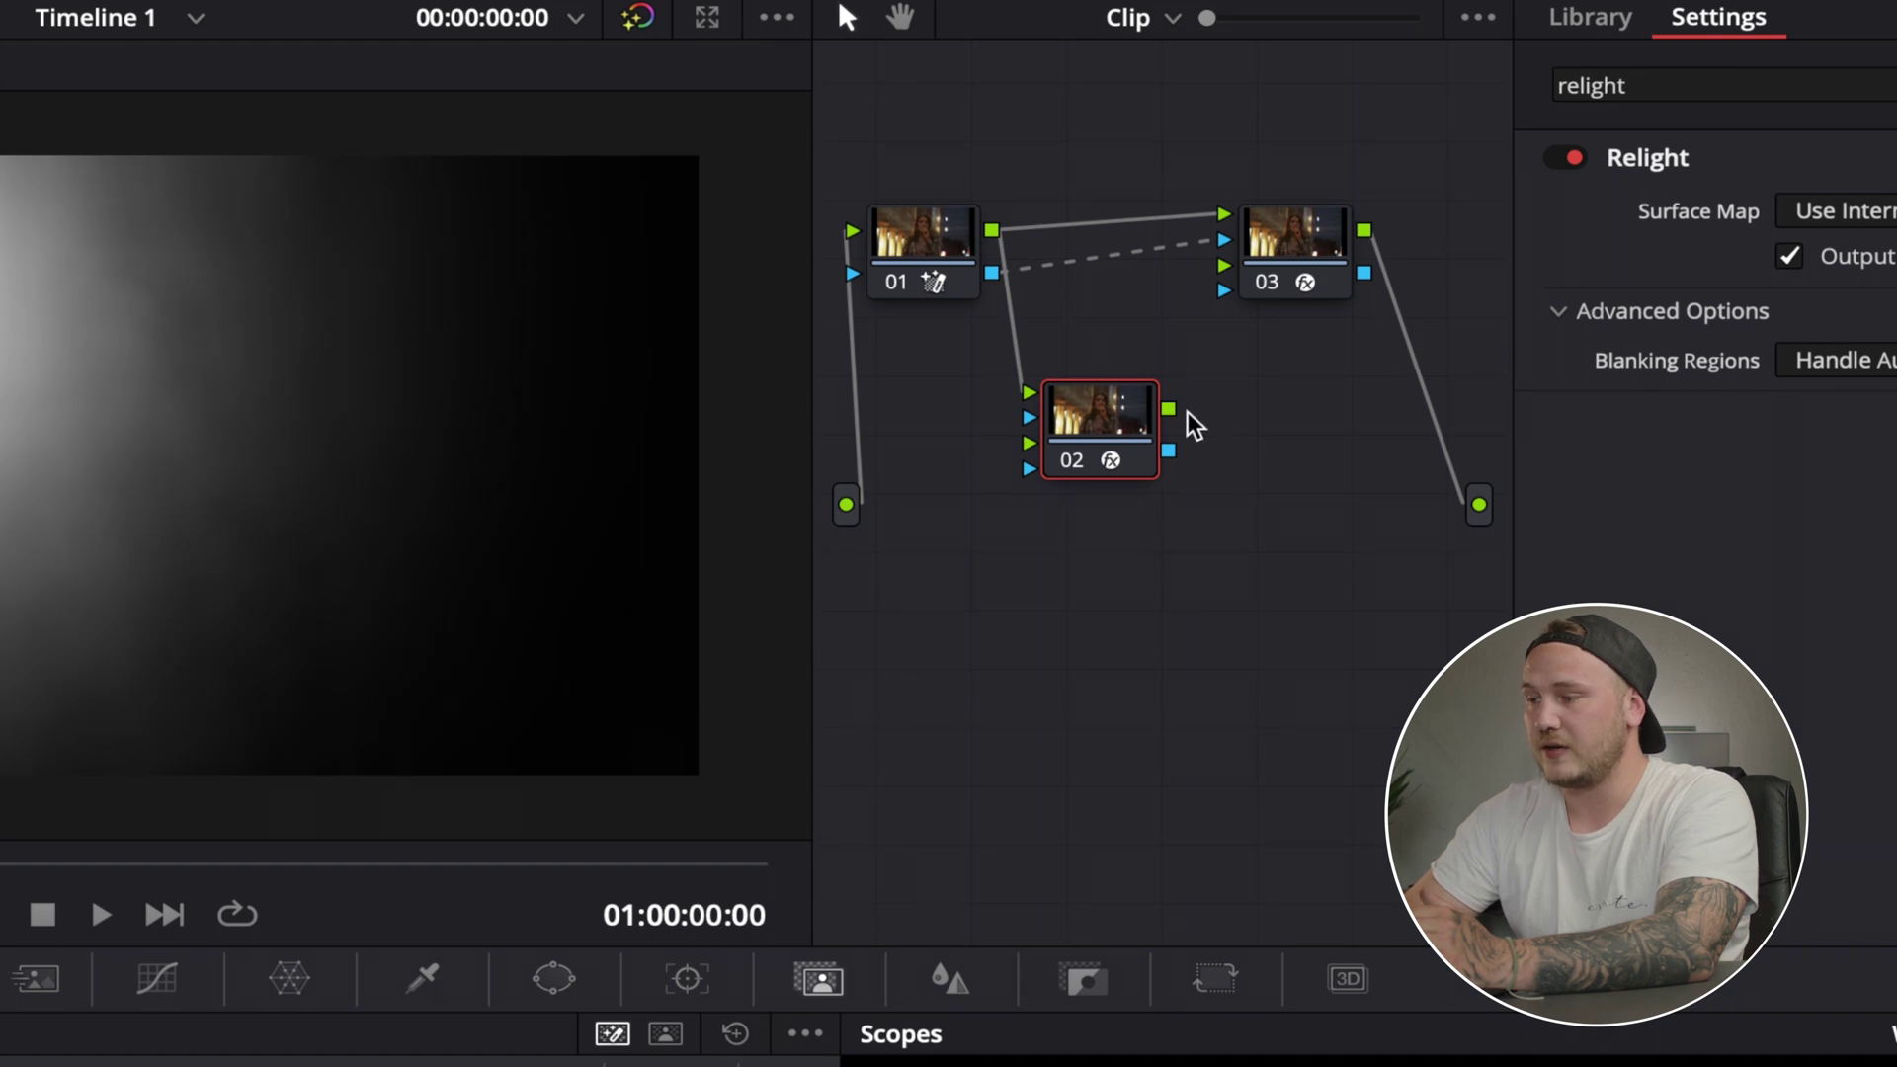
{"action": "left_click_drag", "start_coordinate": [1167, 406], "coordinate": [1225, 295]}
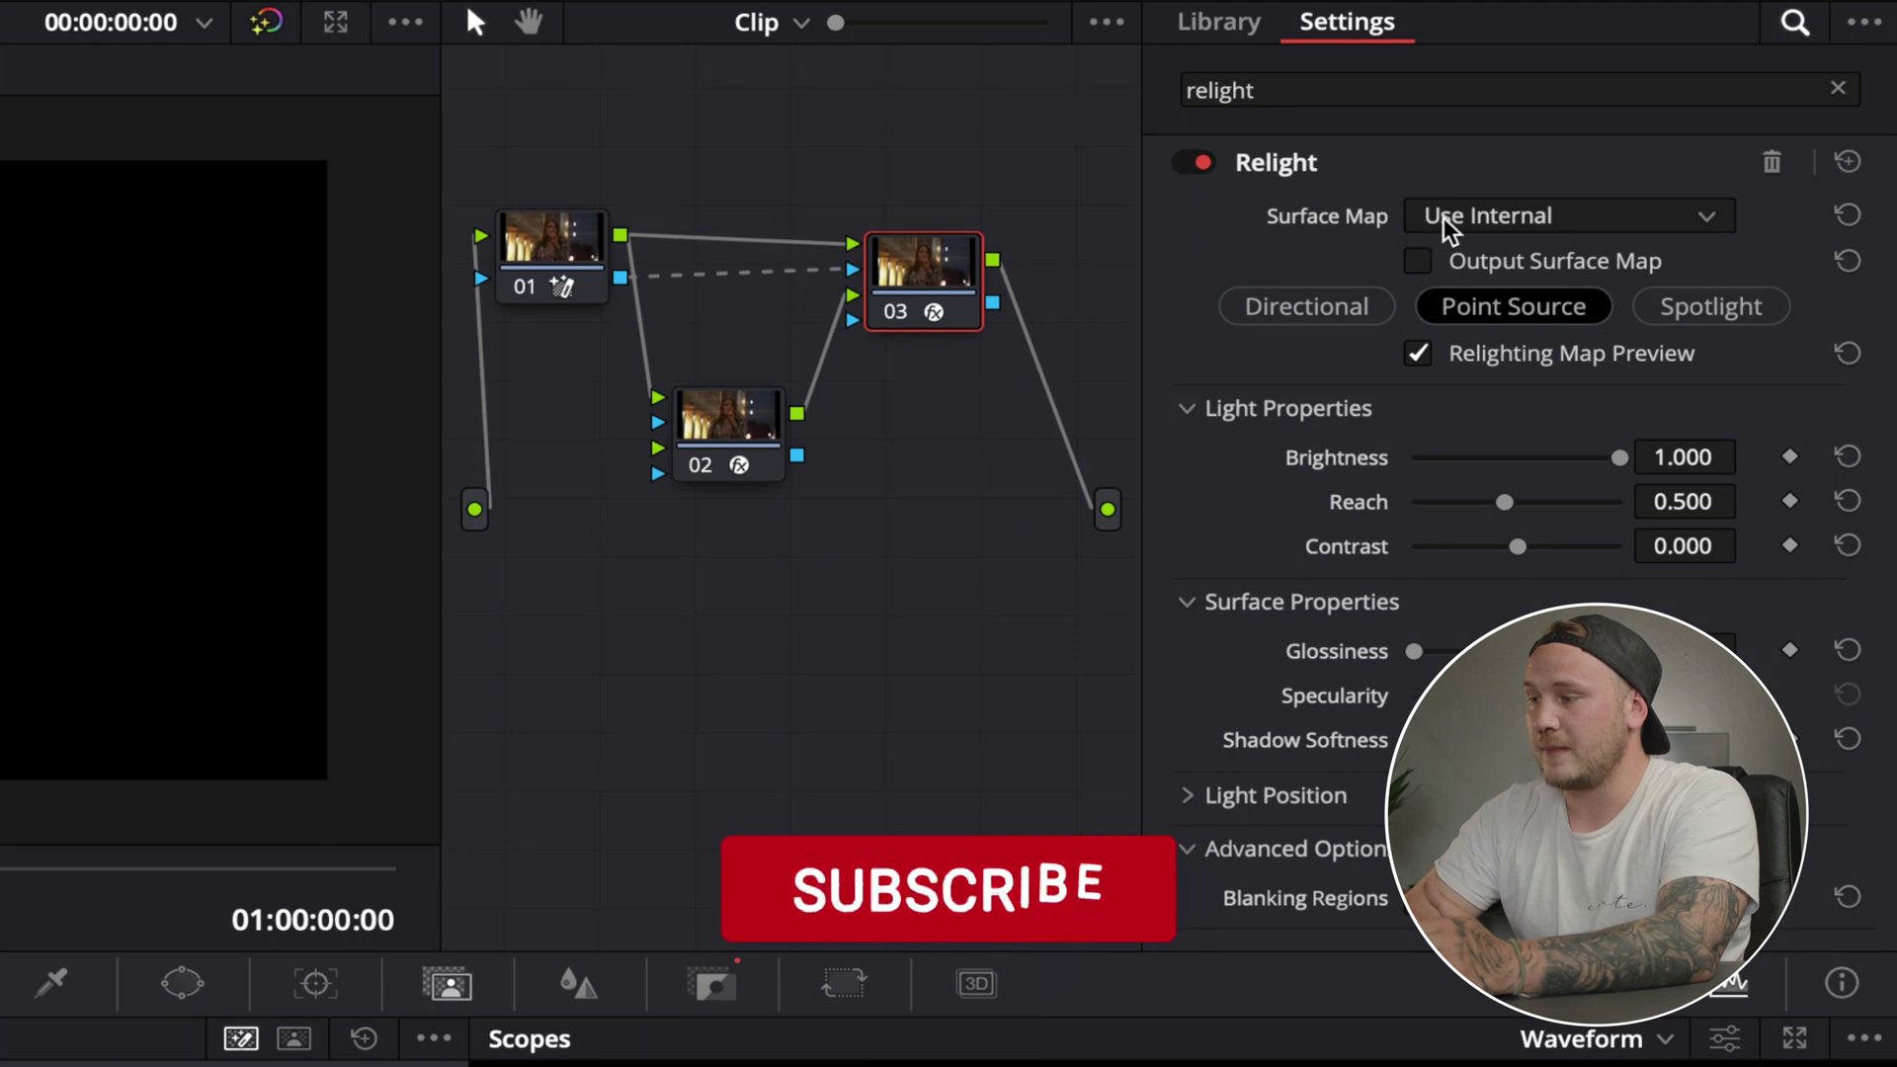
Set node 03's Relight Surface Map to Use Input 2, reviewing node 02's settings along the way.
{"action": "left_click", "coordinate": [1811, 214]}
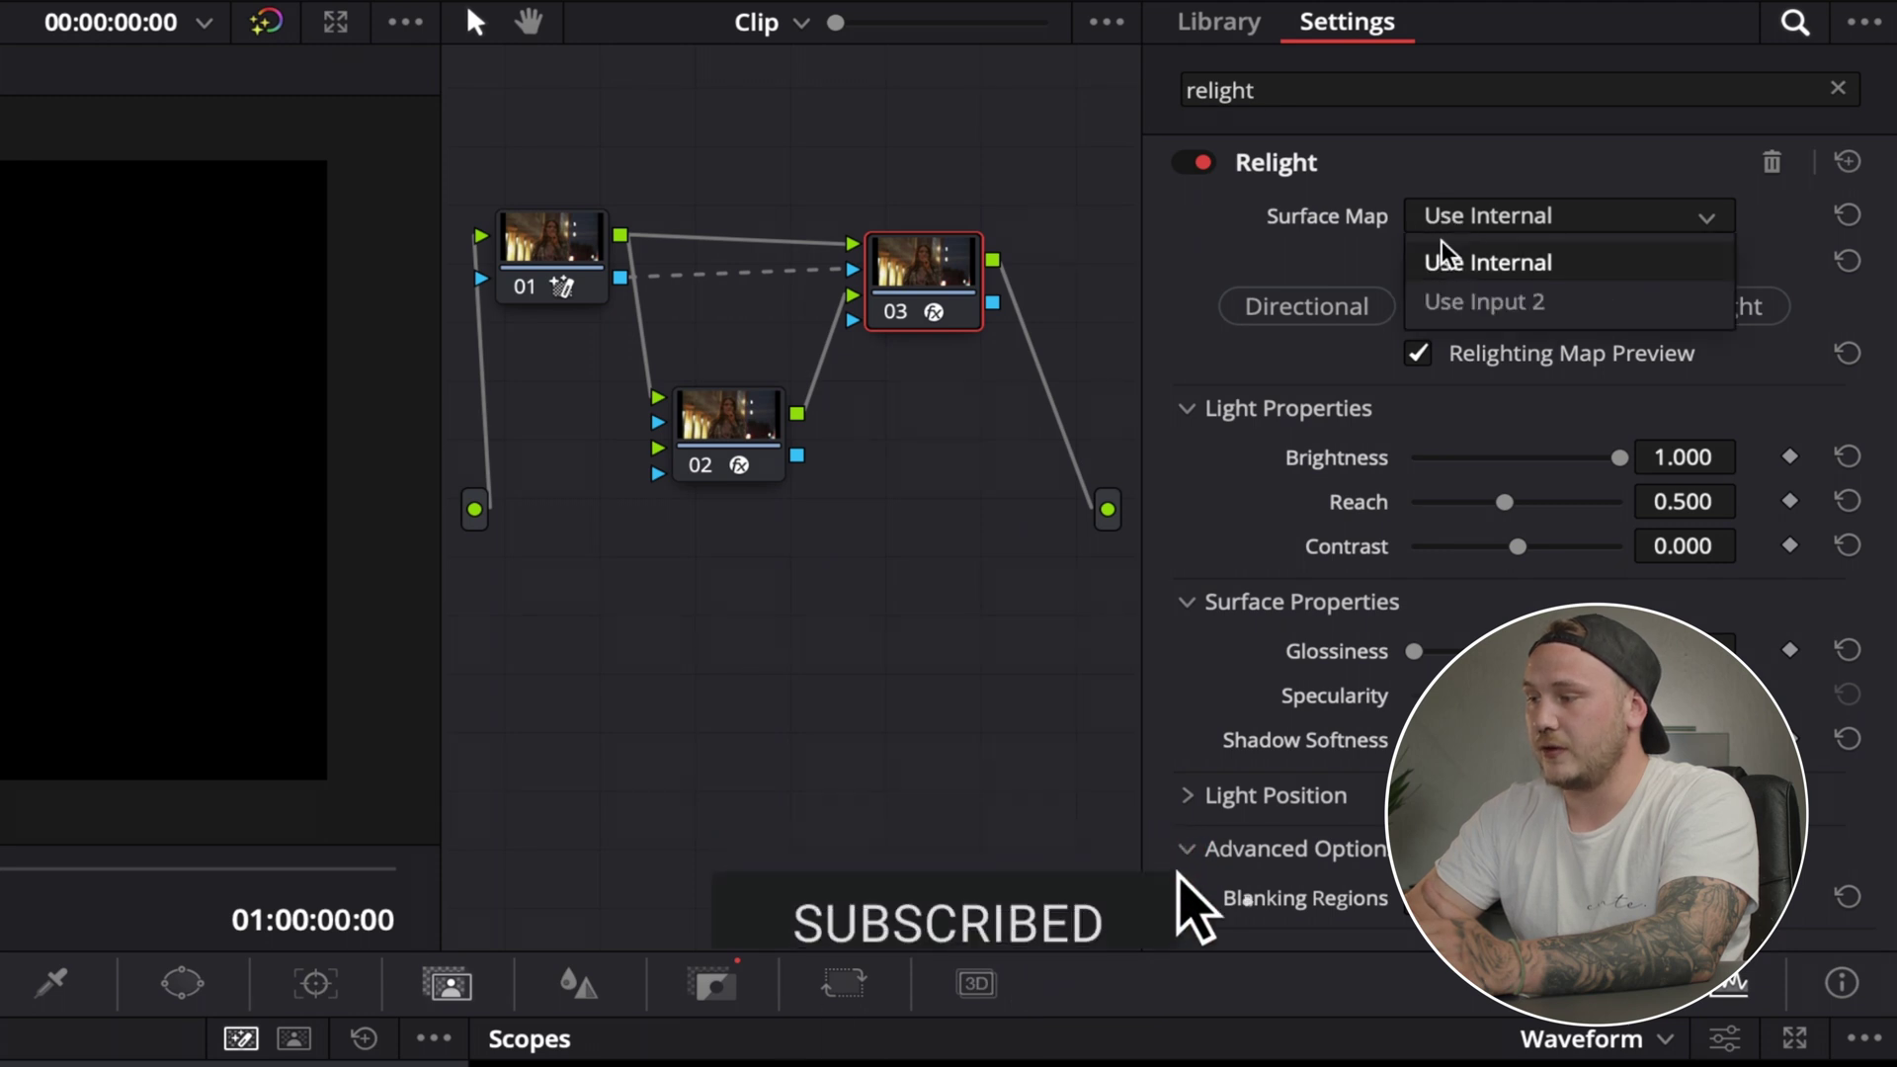
{"action": "left_click", "coordinate": [1447, 302]}
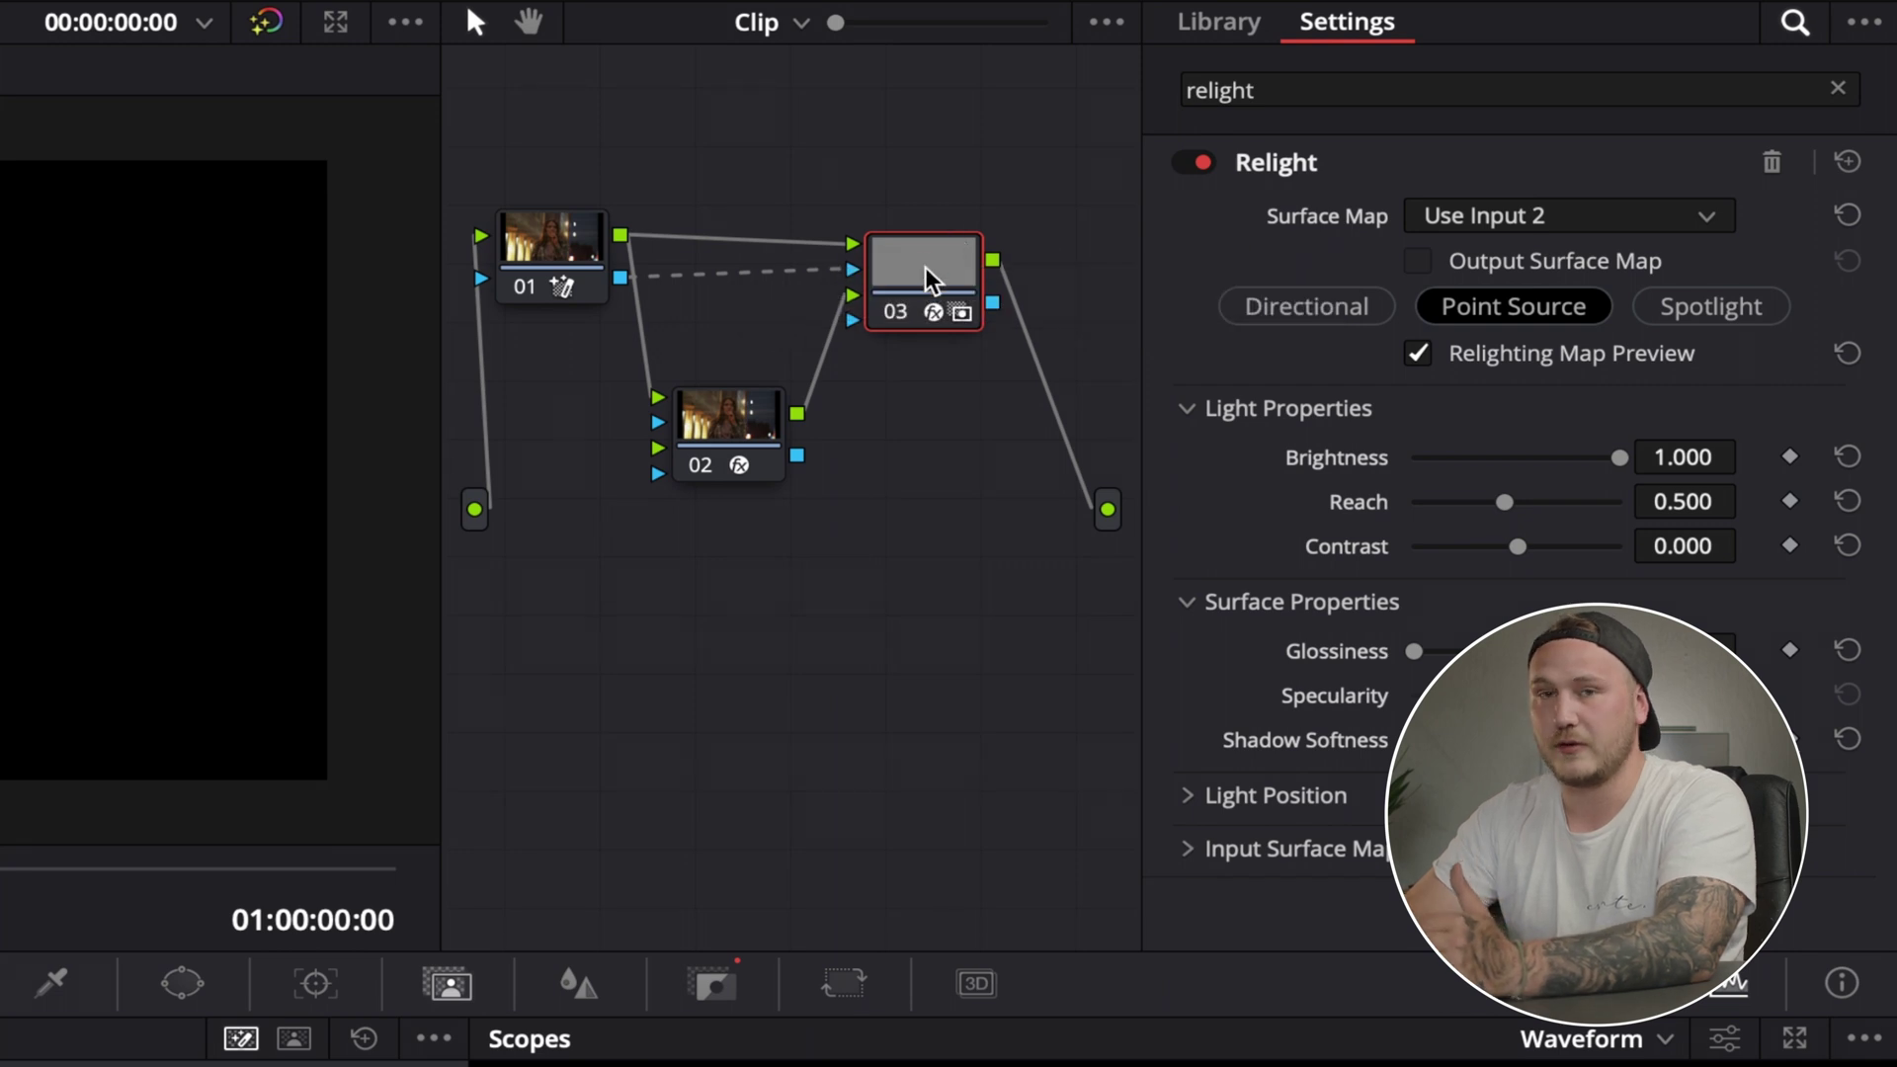
{"action": "left_click", "coordinate": [731, 435]}
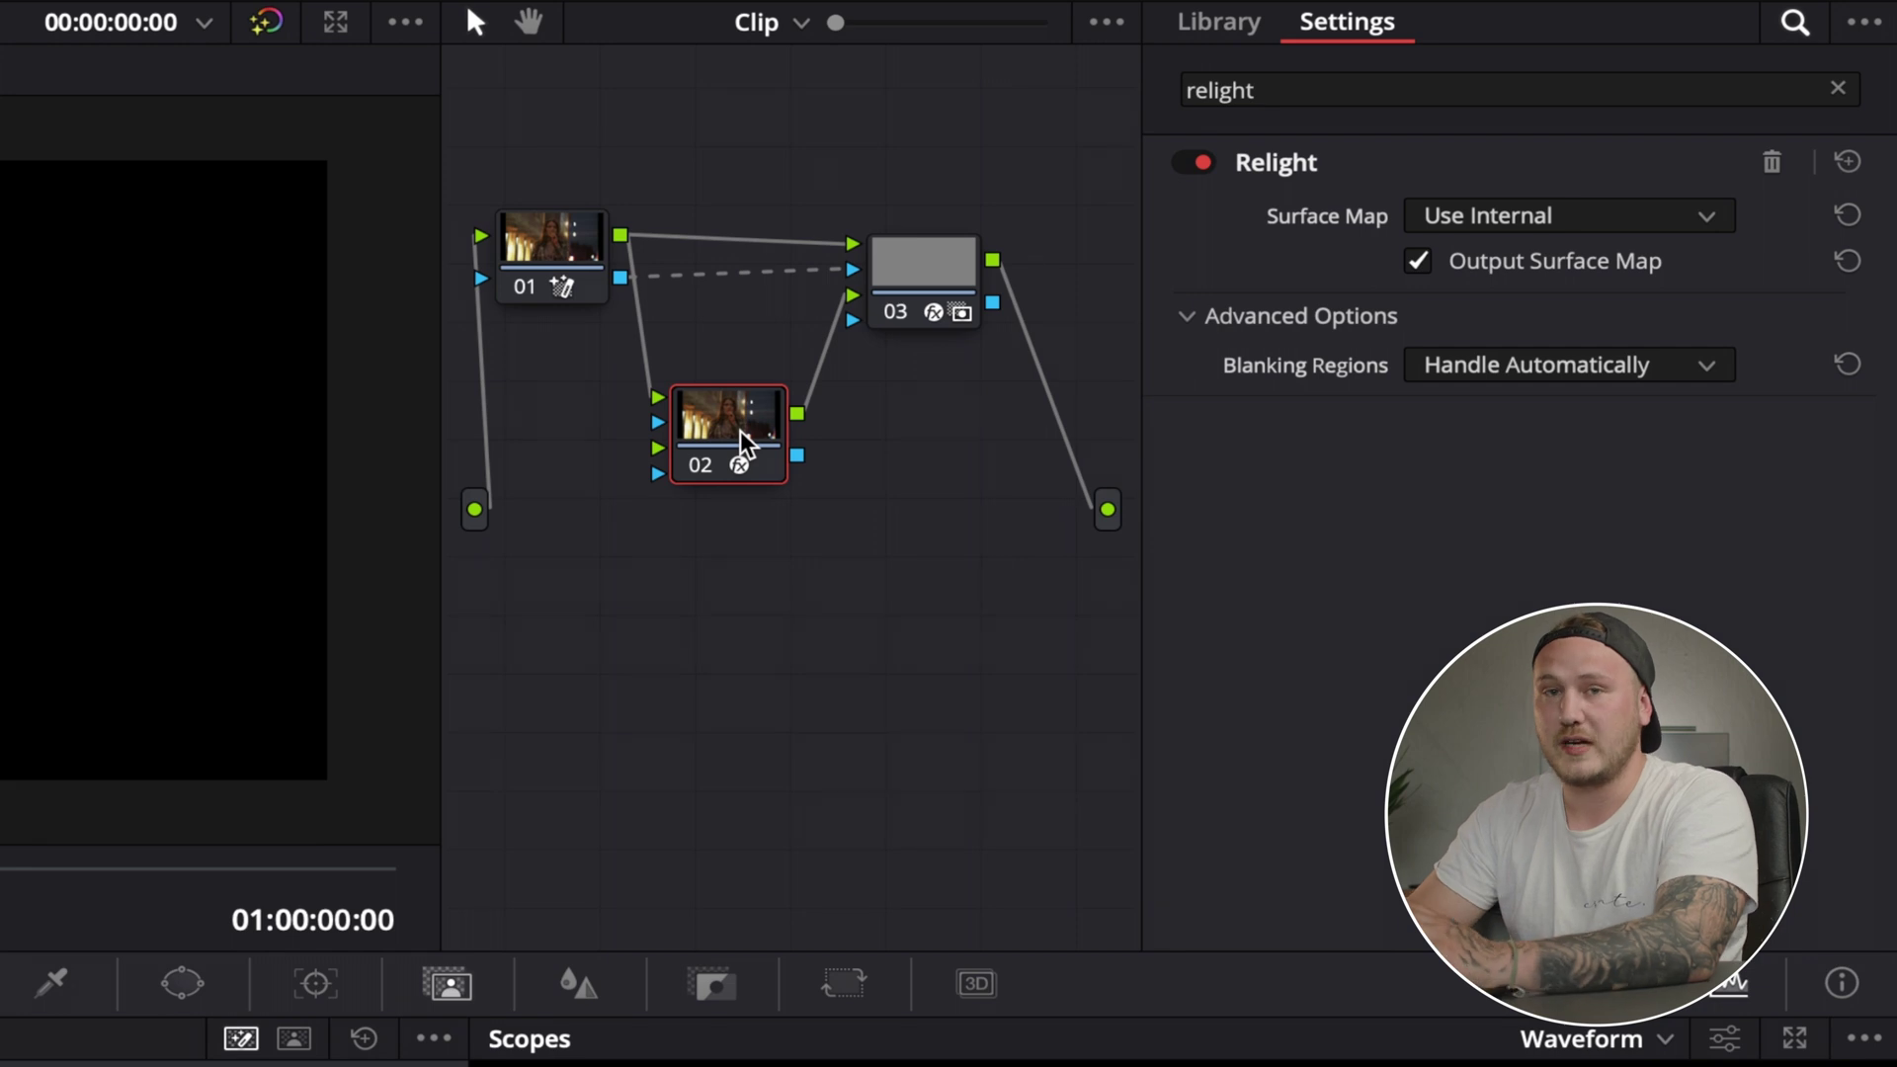
{"action": "left_click", "coordinate": [928, 275]}
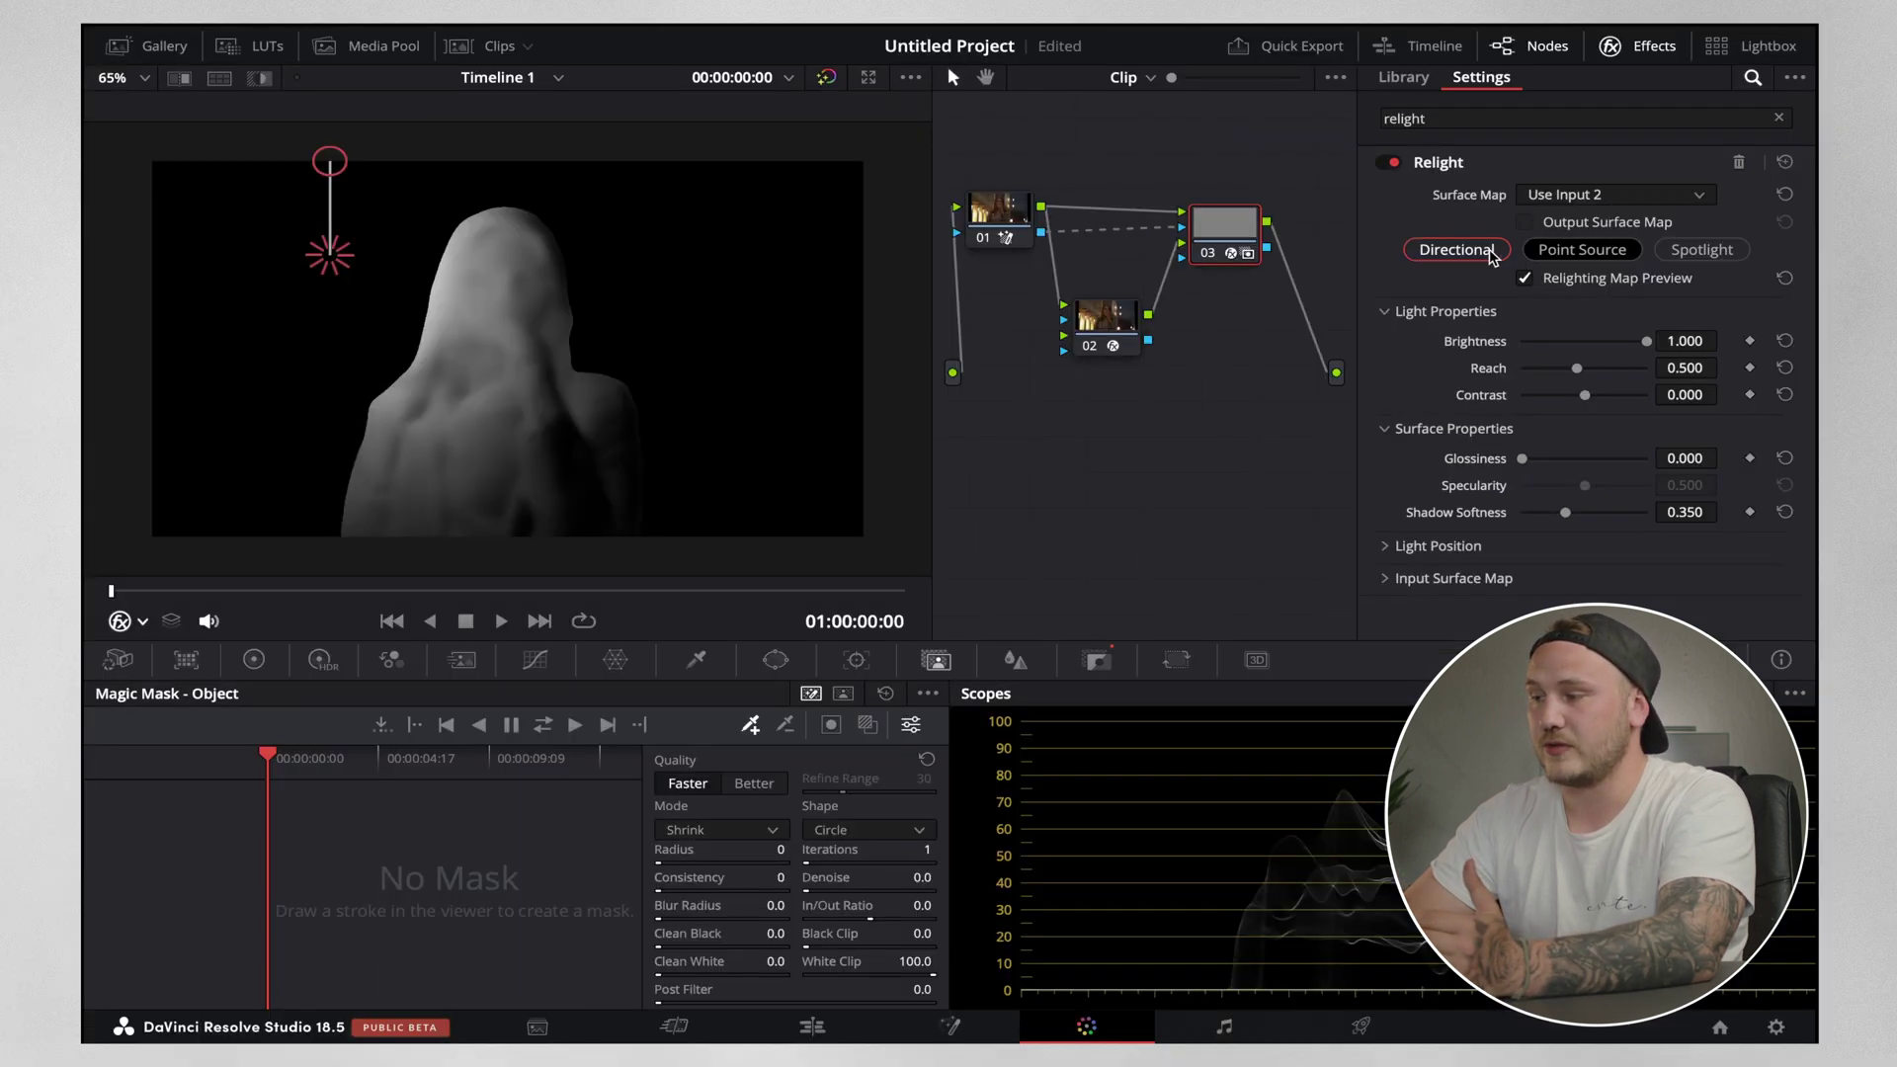
Try Point Source and Spotlight, then settle on a Directional light for node 03's Relight.
{"action": "left_click", "coordinate": [1363, 314]}
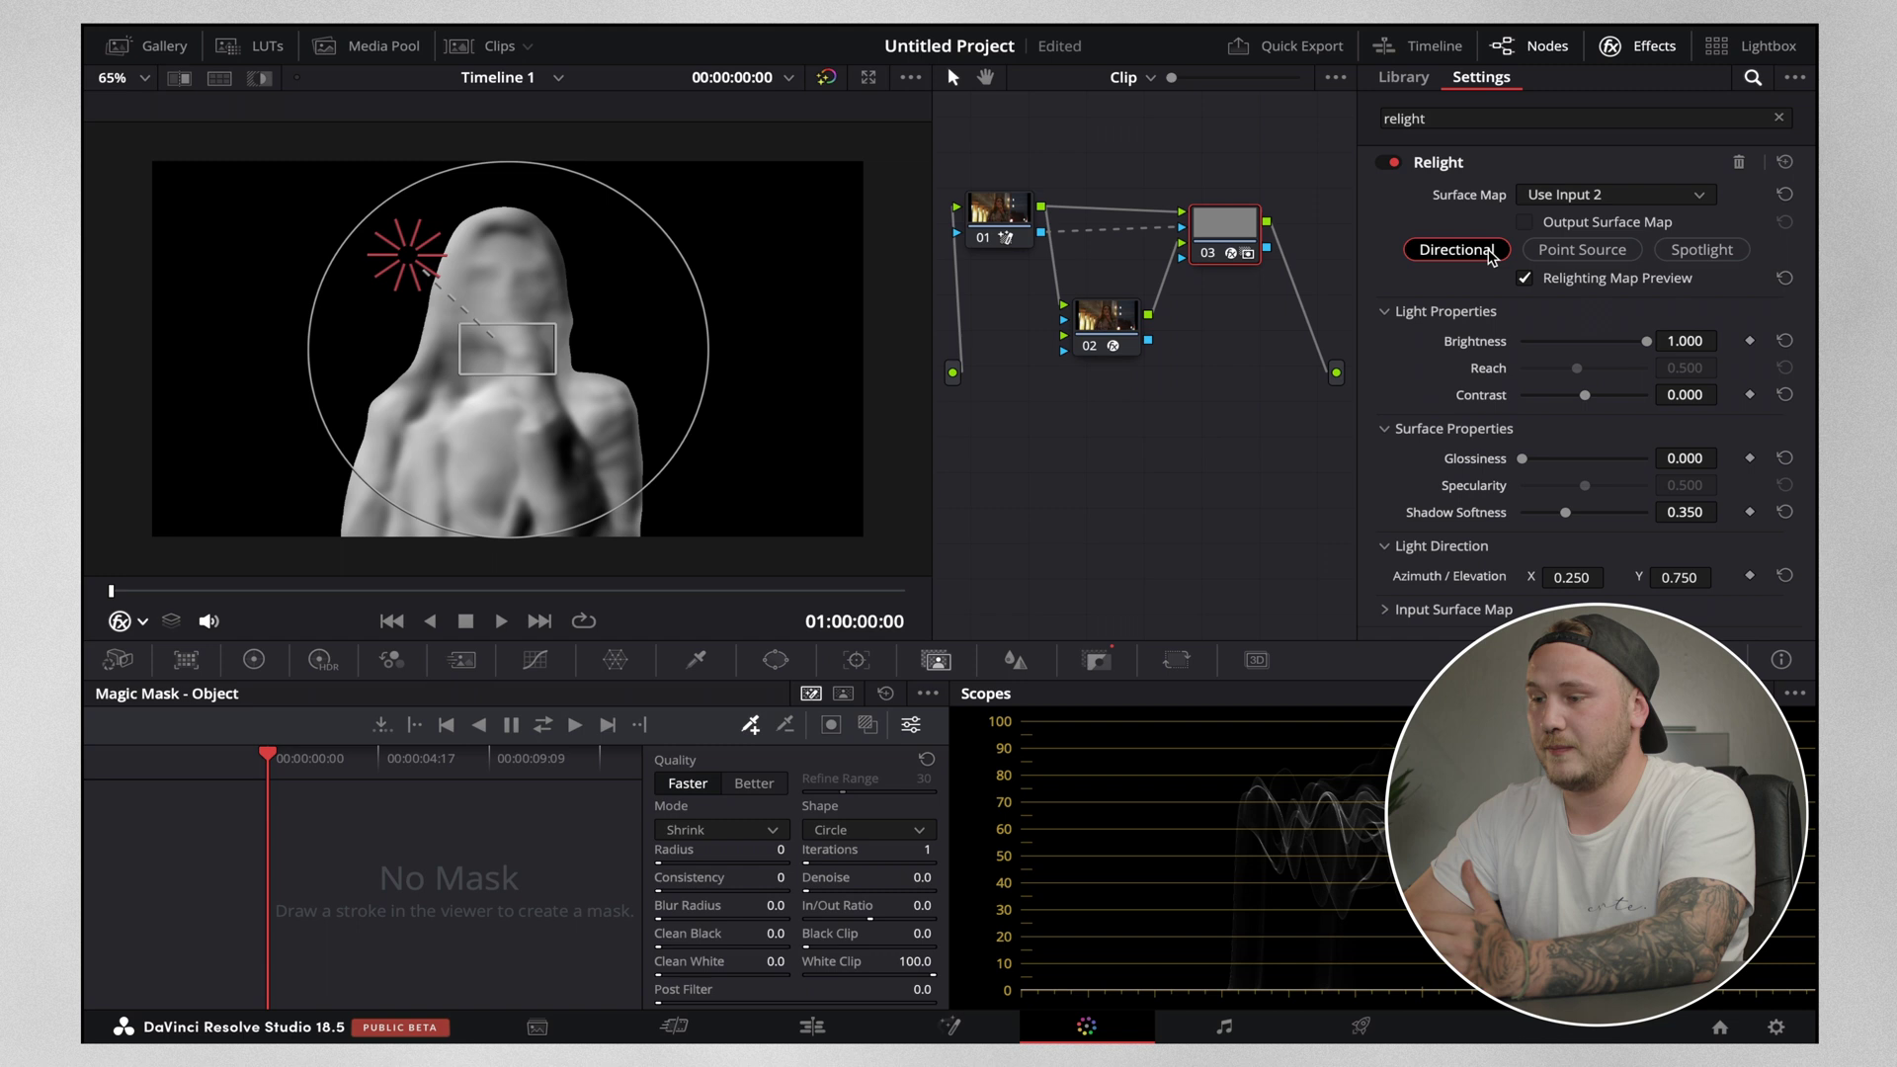
{"action": "left_click", "coordinate": [1580, 250]}
{"action": "left_click", "coordinate": [1674, 253]}
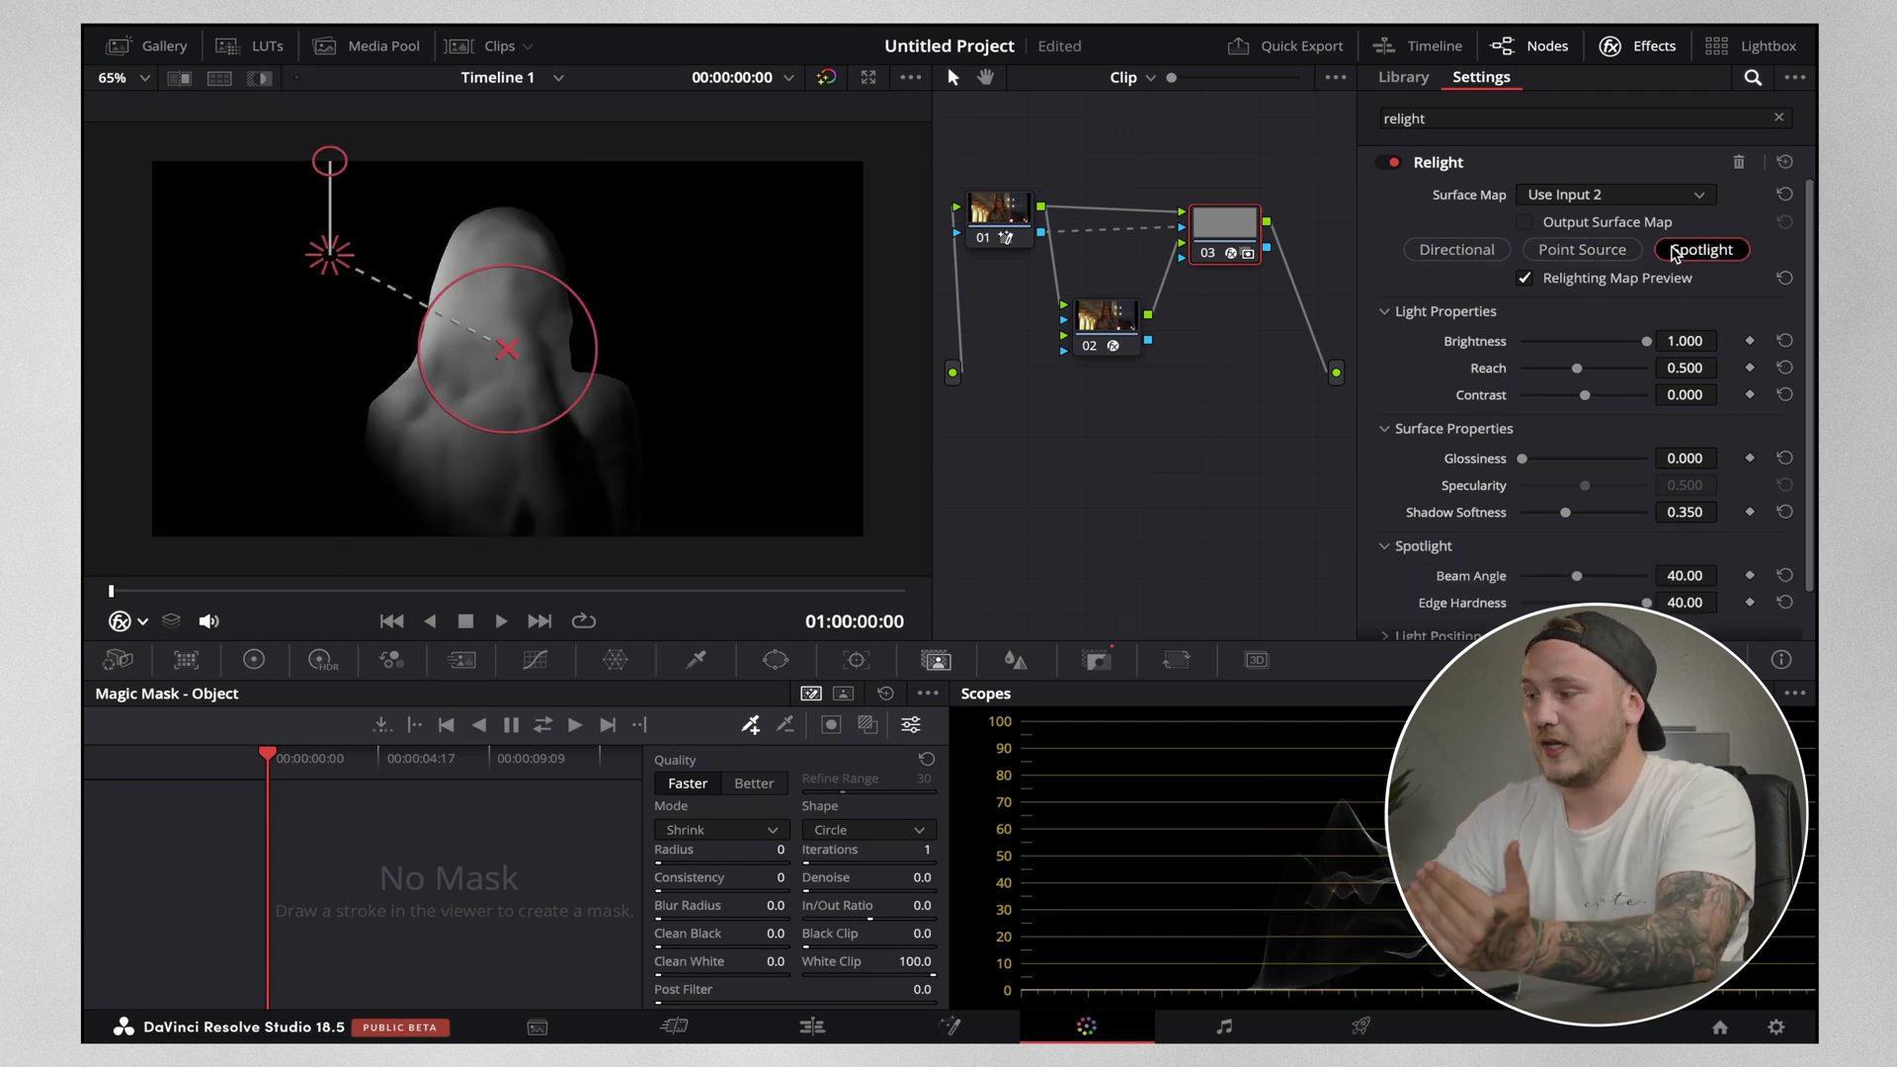
{"action": "left_click", "coordinate": [1460, 253]}
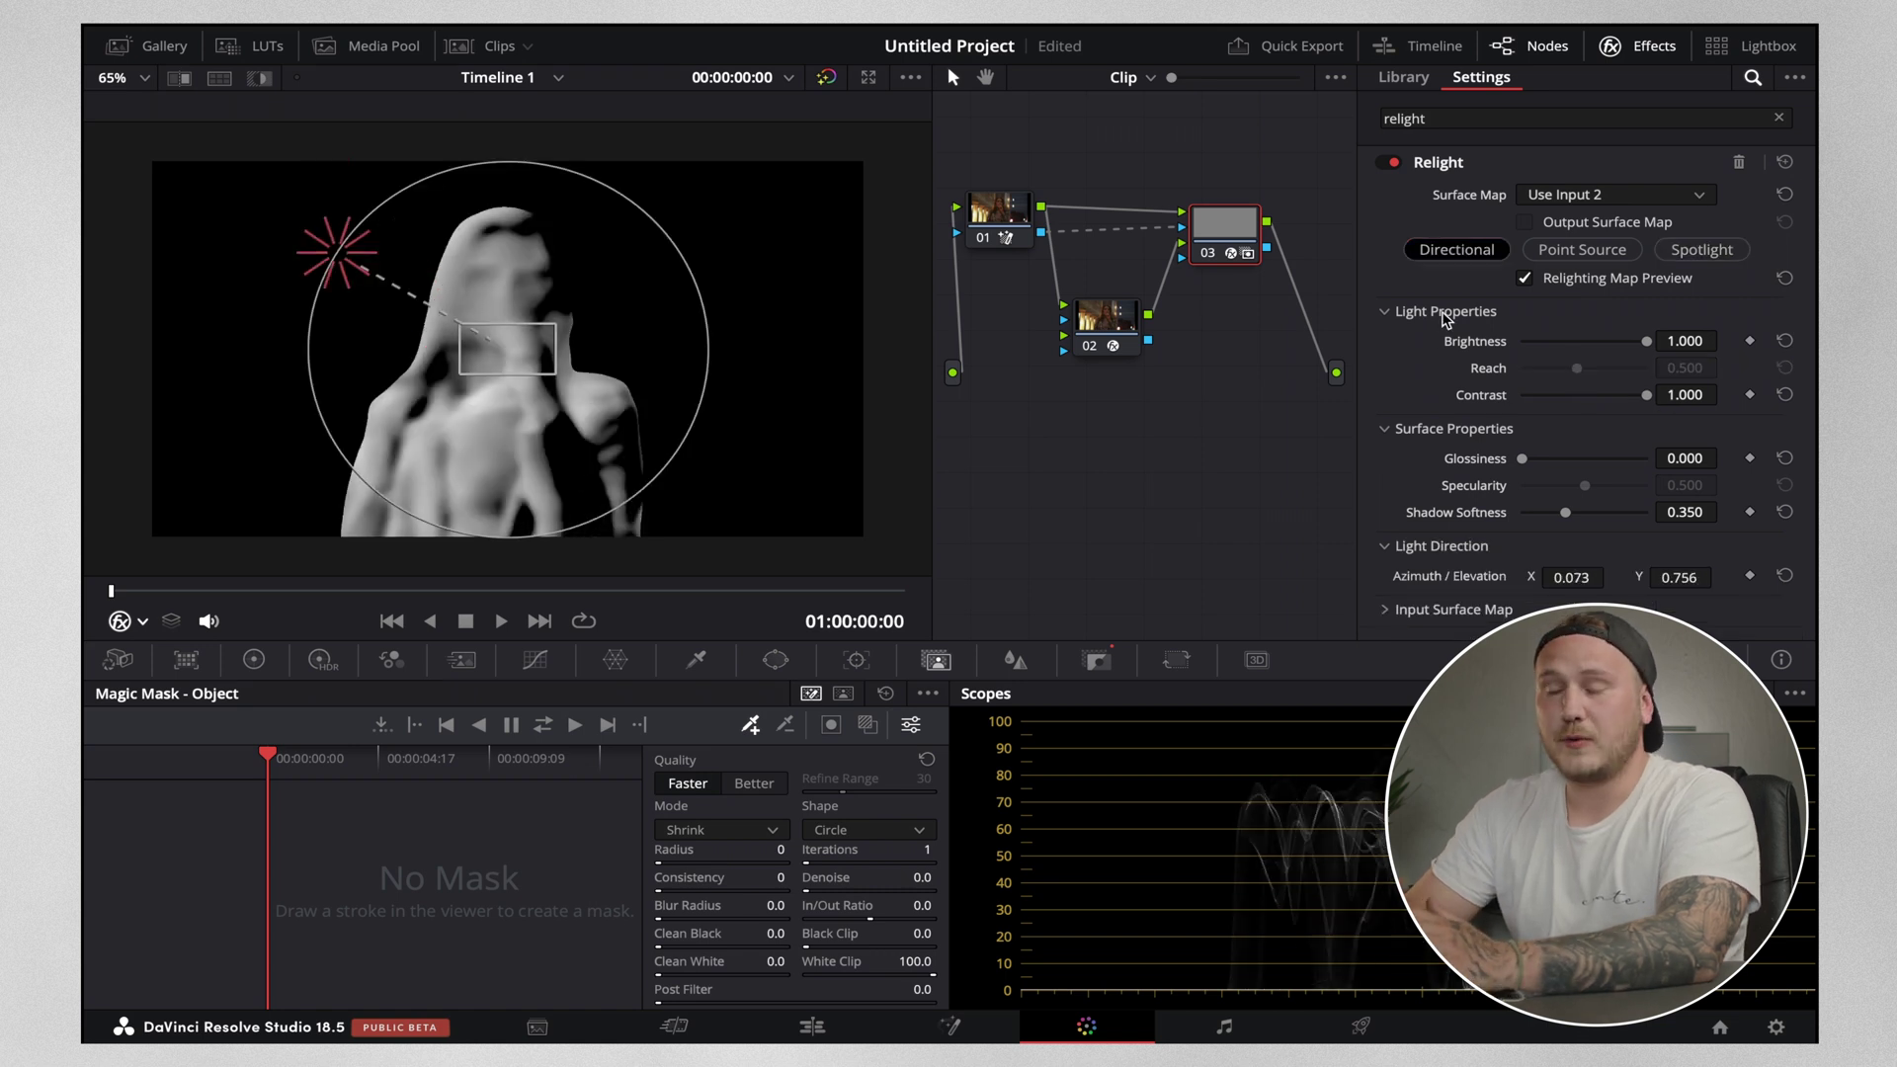
{"action": "mouse_move", "coordinate": [1500, 365]}
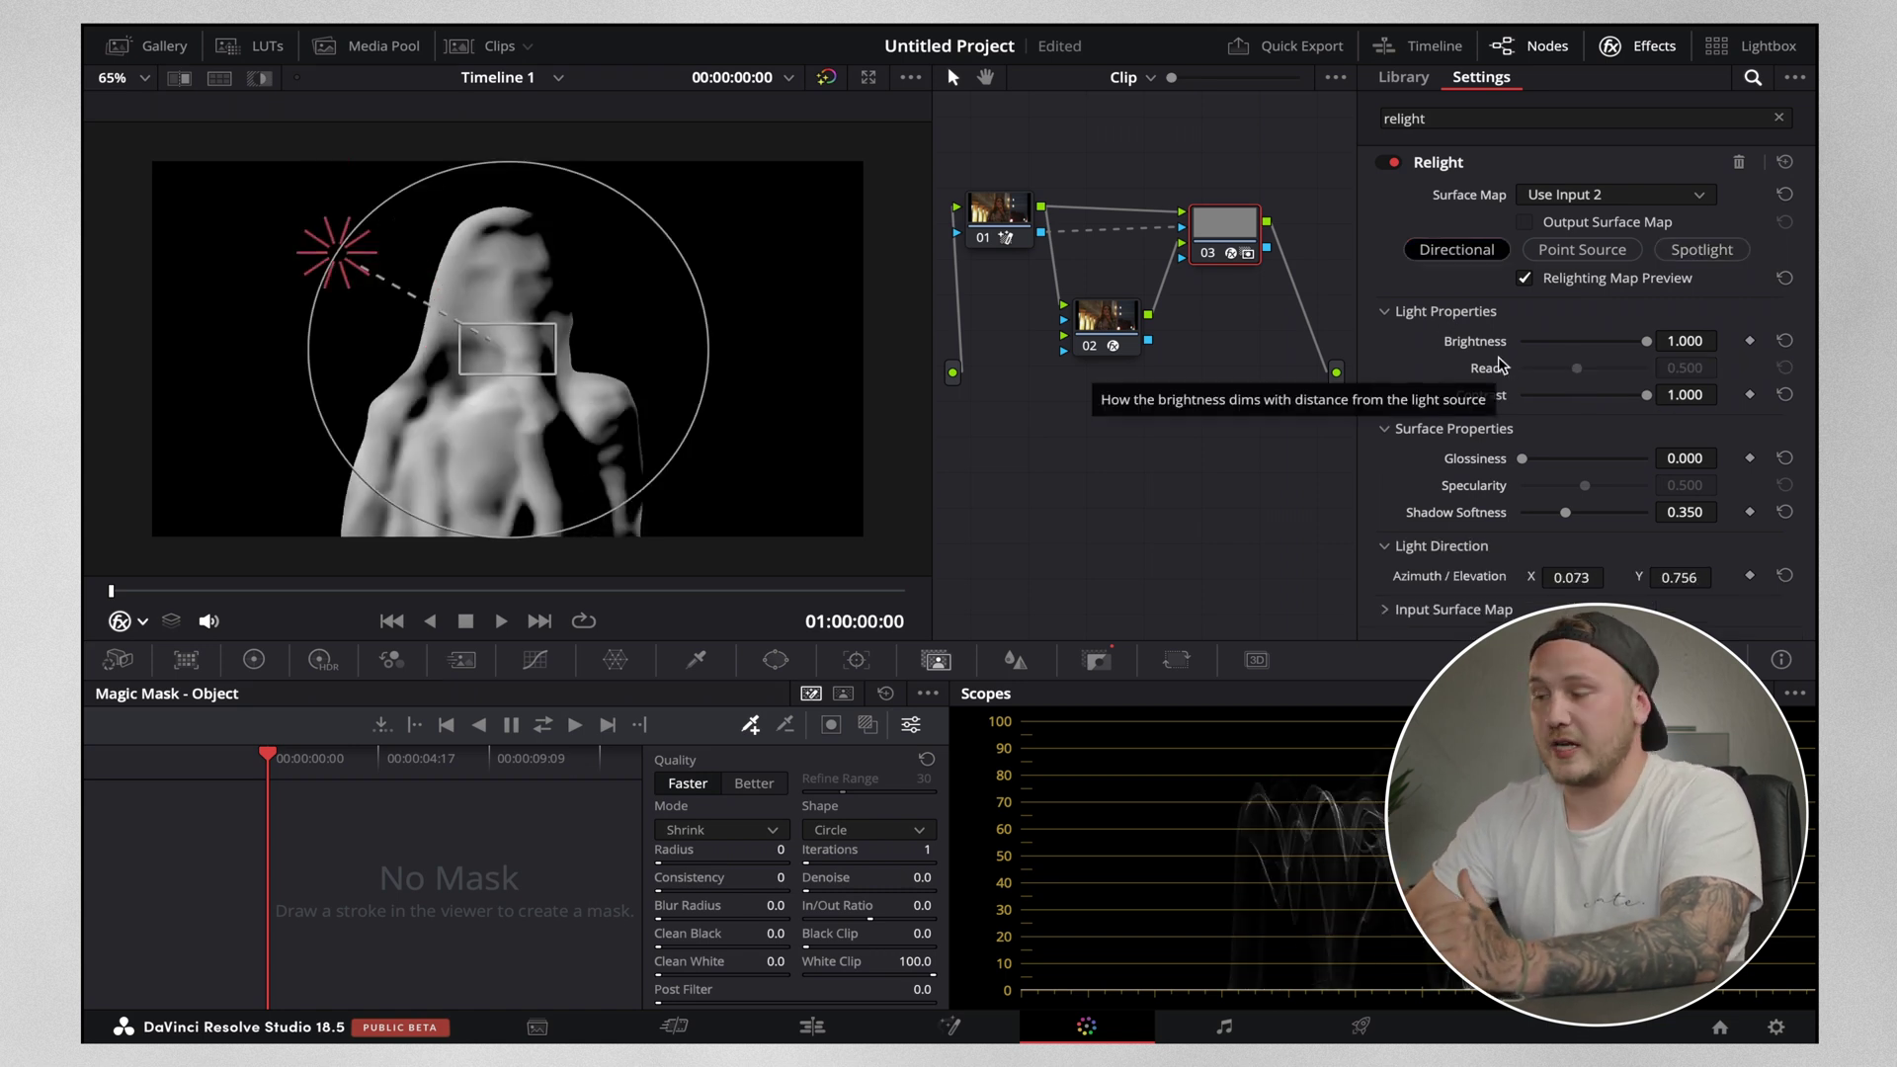
{"action": "mouse_move", "coordinate": [1497, 398]}
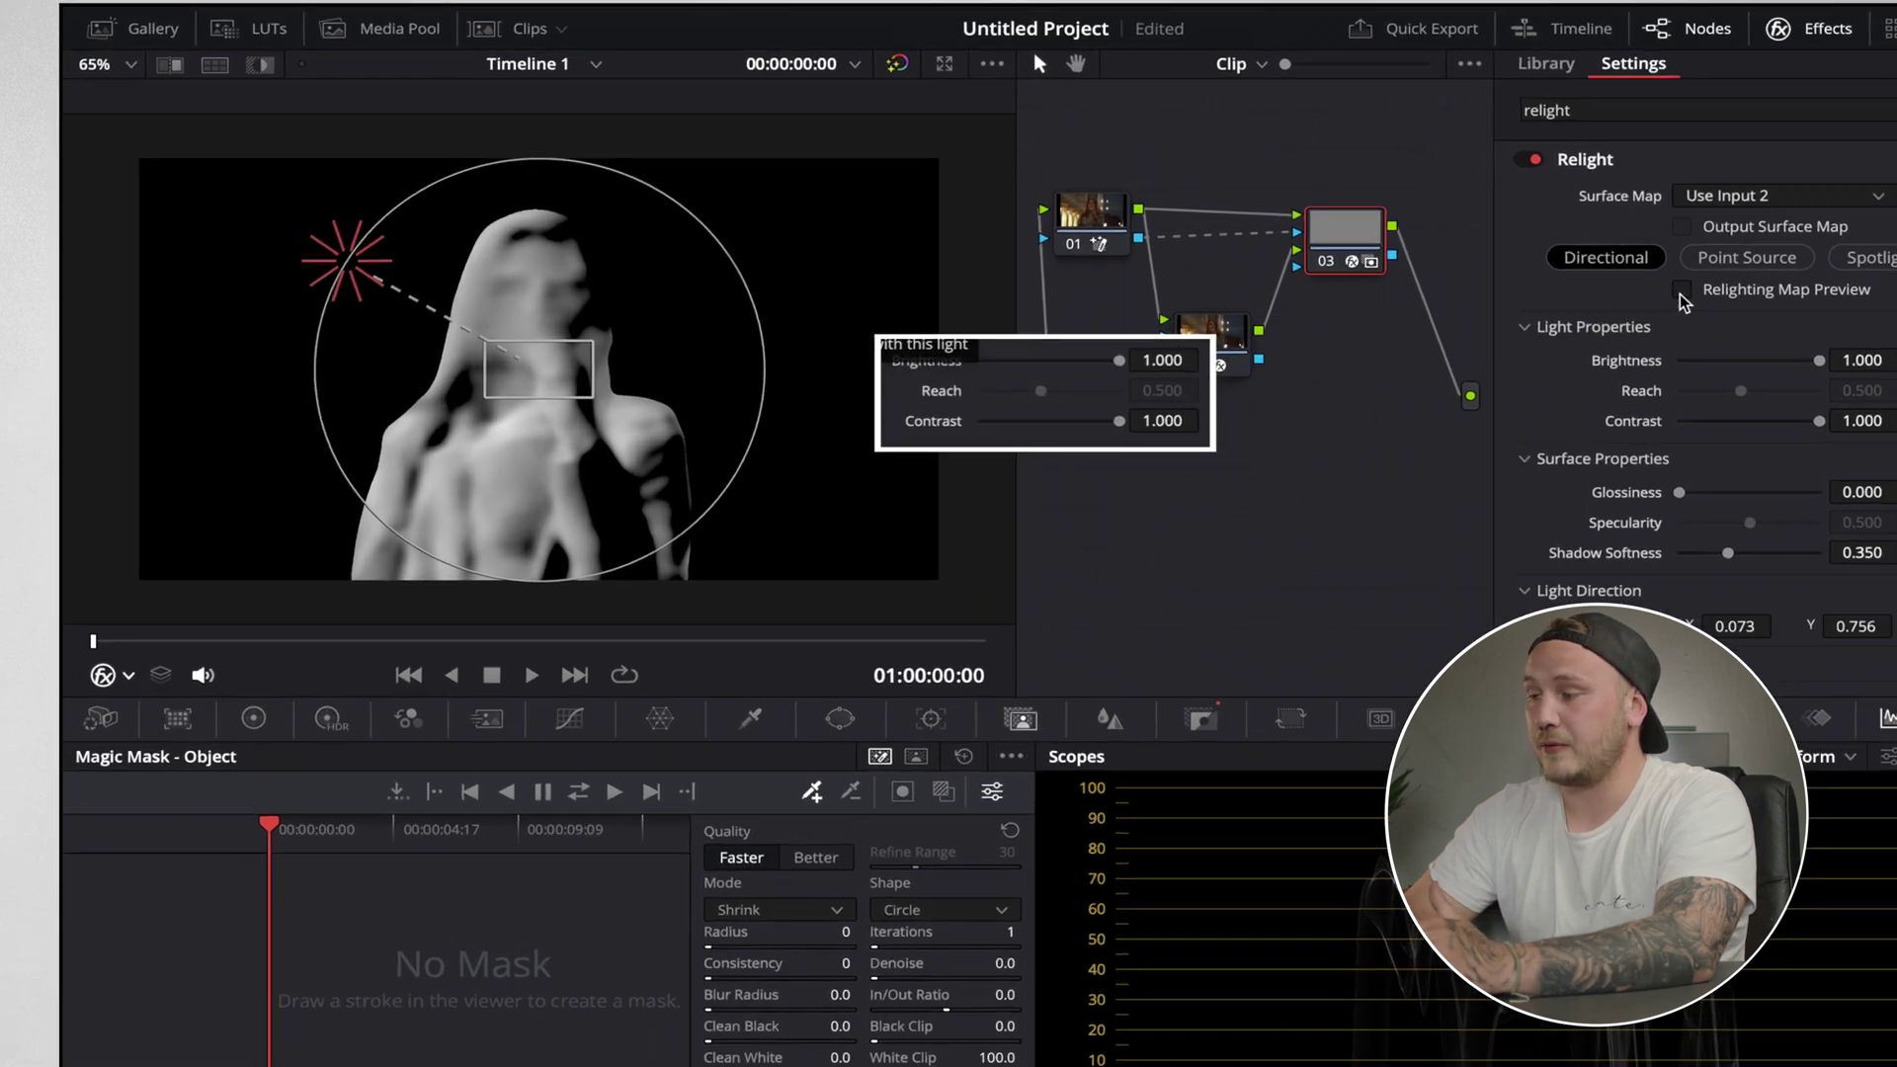
Turn off the relighting map preview and test the light brightness, returning it to full.
{"action": "left_click", "coordinate": [1525, 280]}
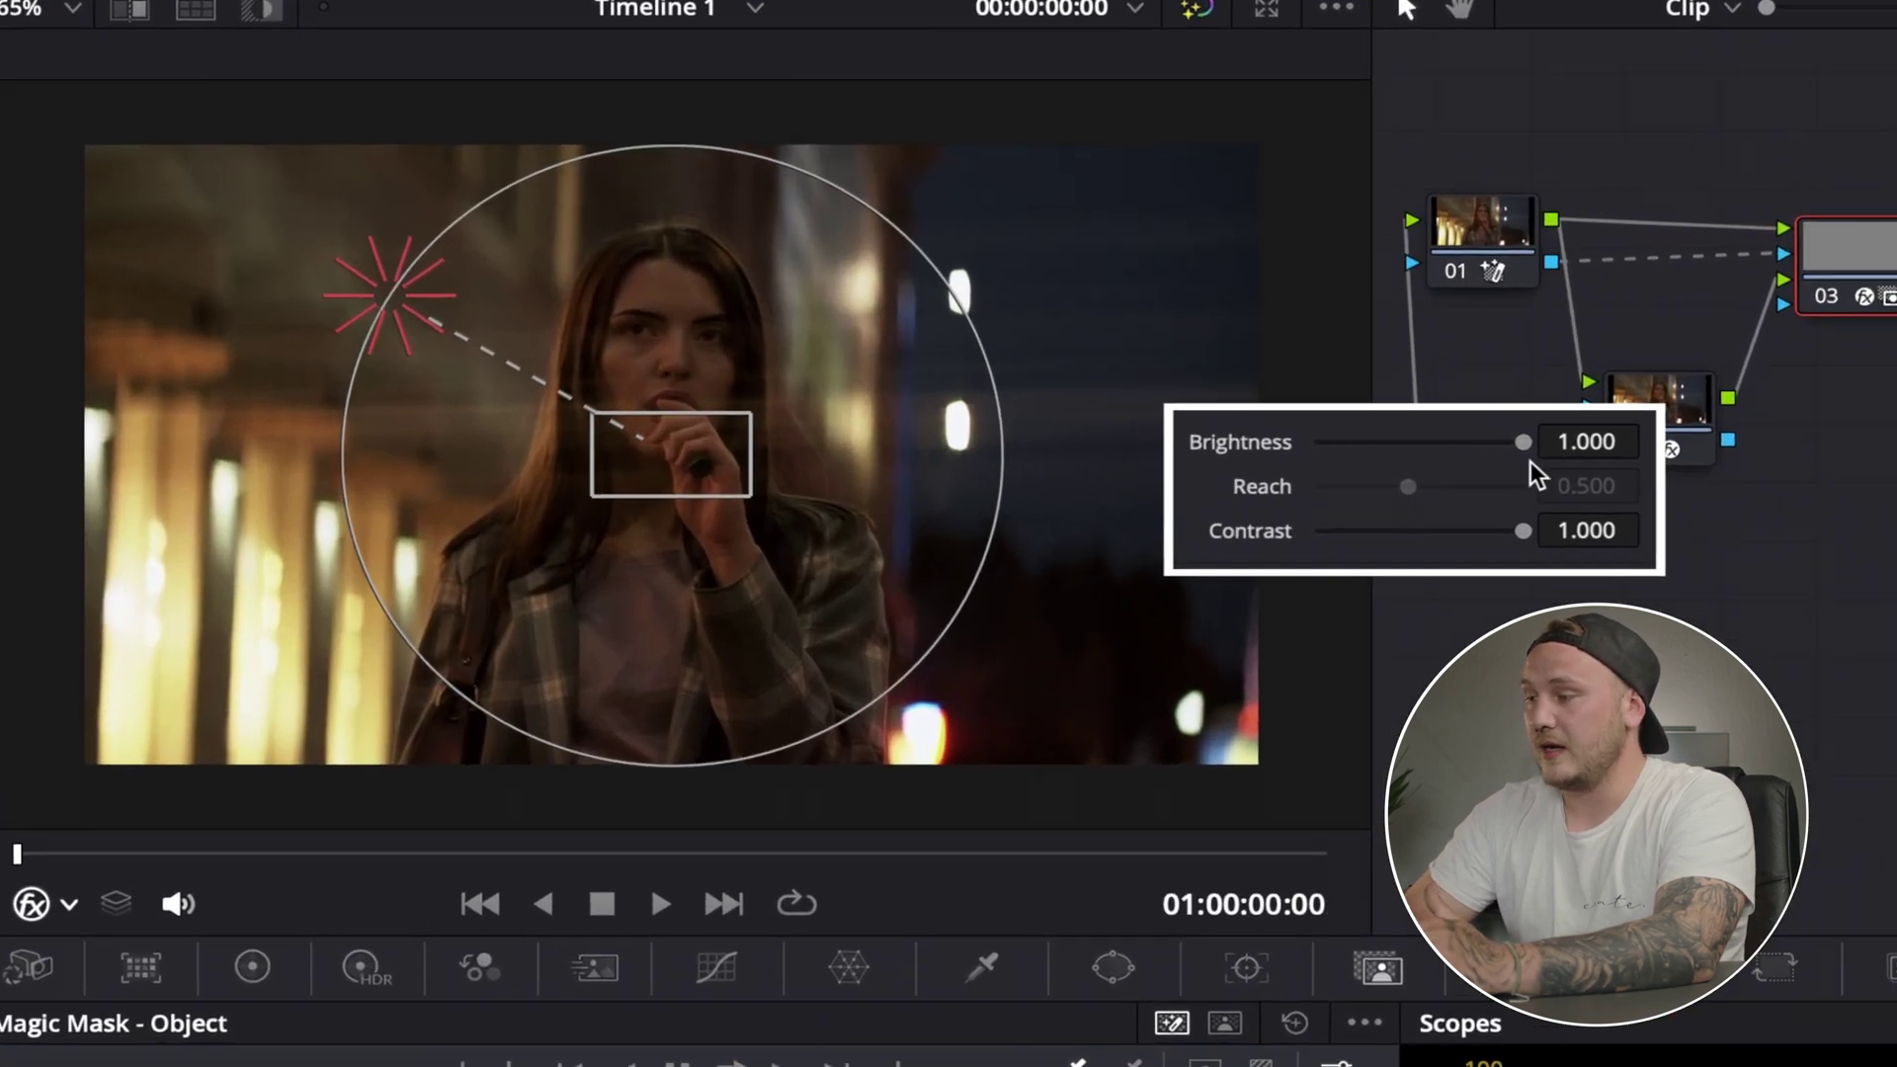
{"action": "left_click_drag", "start_coordinate": [1521, 441], "coordinate": [1561, 440]}
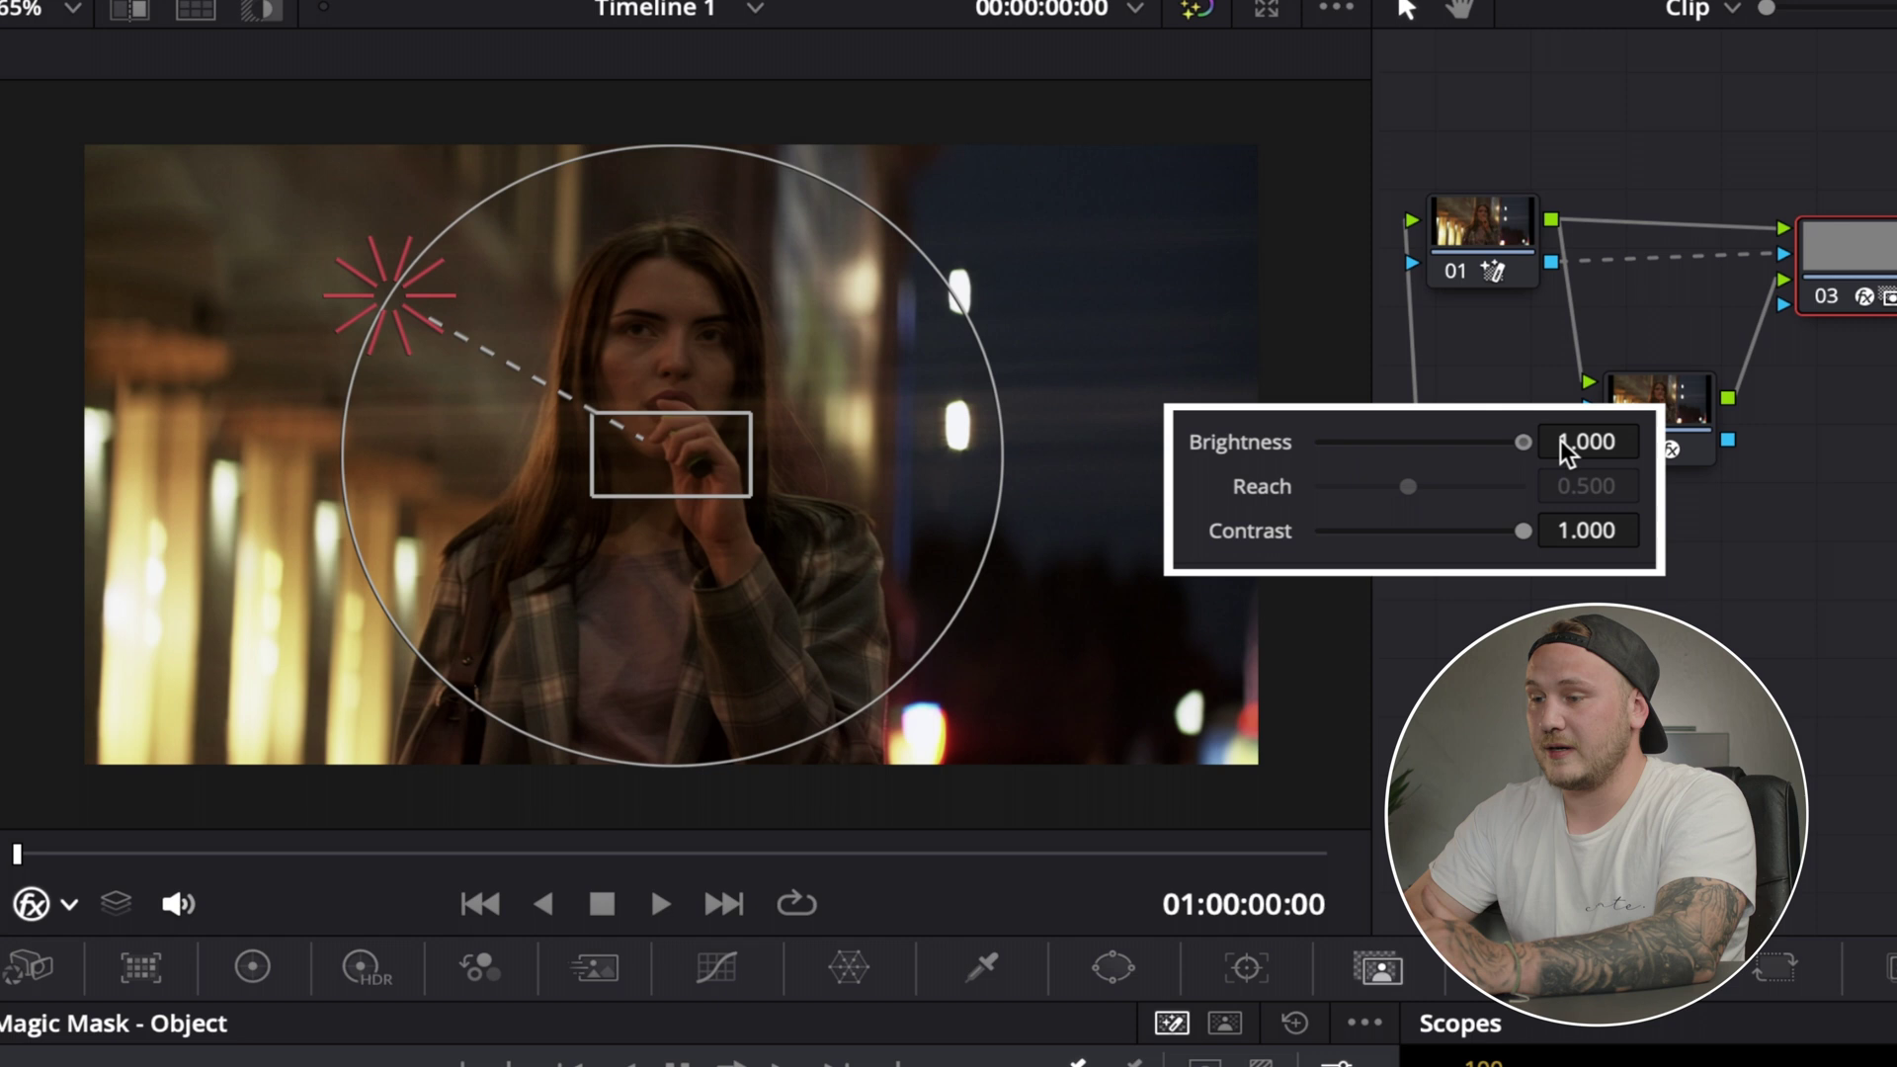
{"action": "left_click_drag", "start_coordinate": [1234, 449], "coordinate": [1613, 456]}
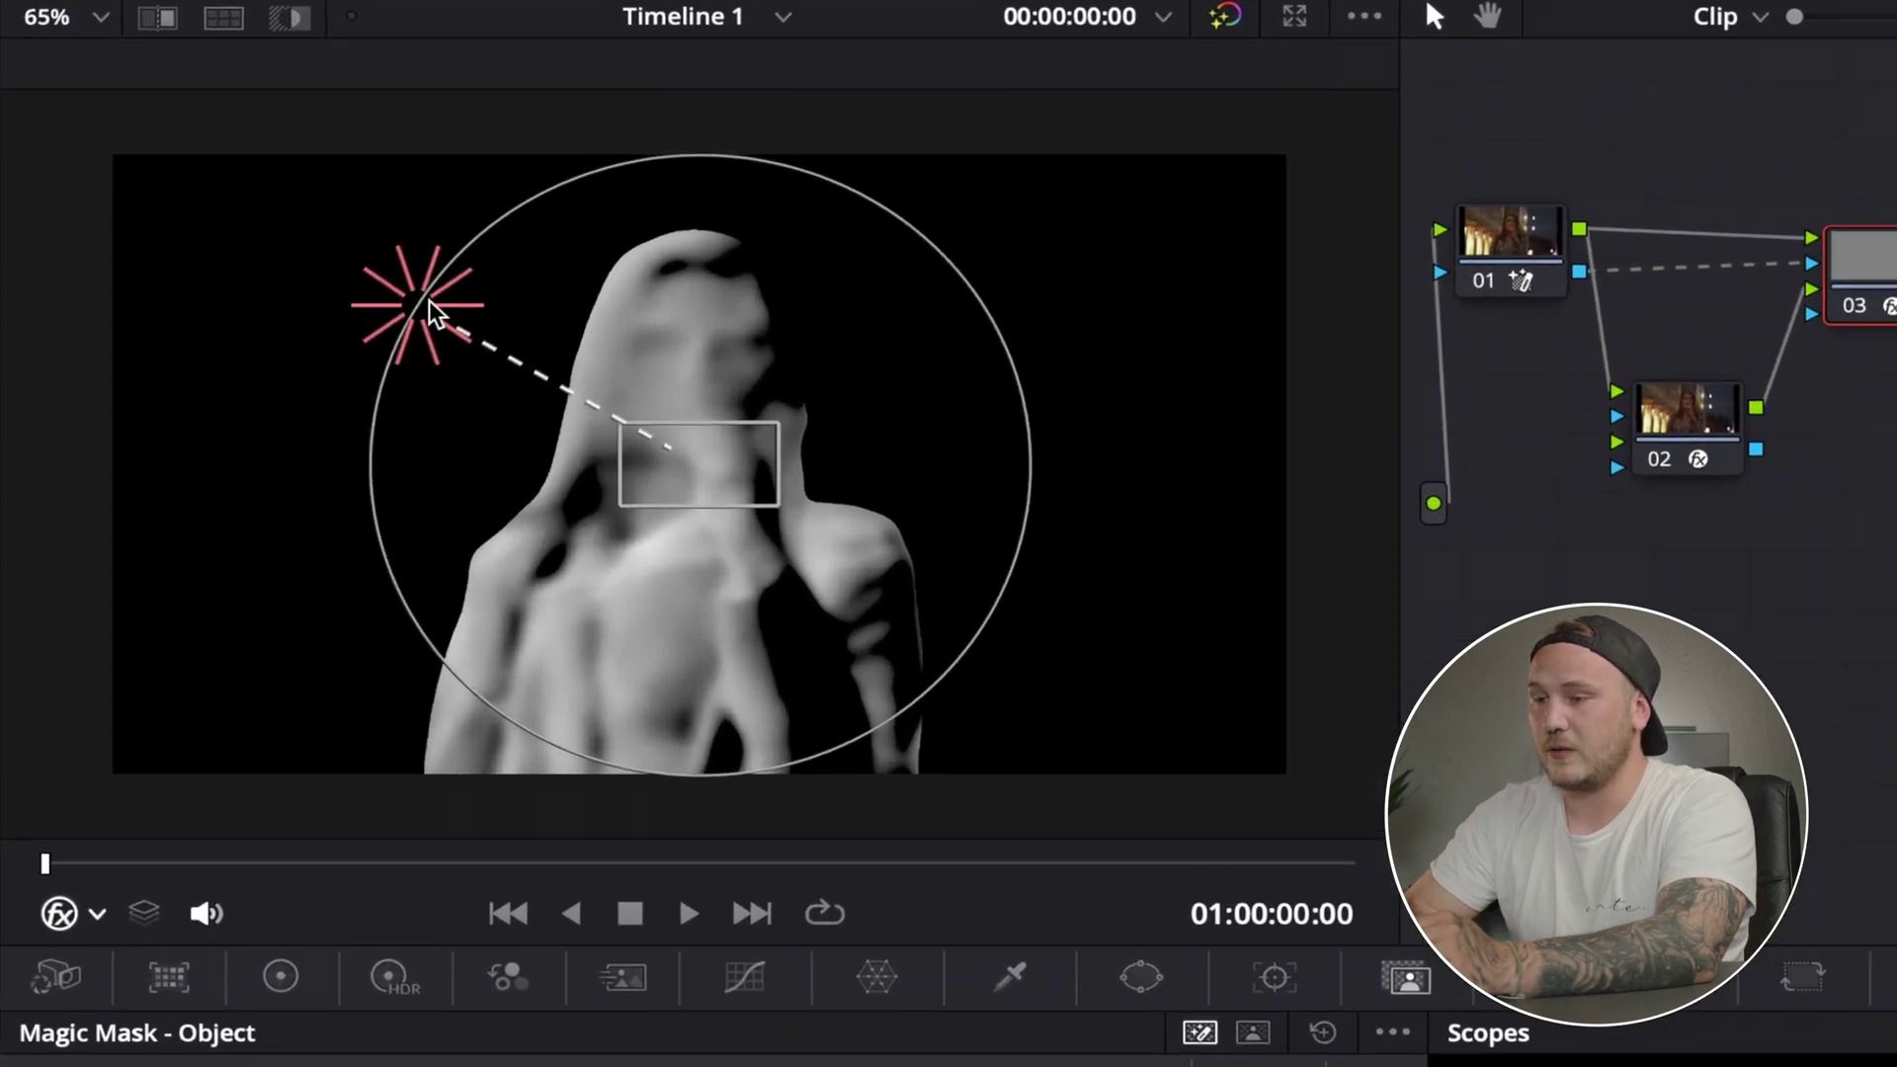
Aim the light from the woman's left (azimuth 0.002, elevation 0.450) and lower Contrast to 0.596.
{"action": "left_click_drag", "start_coordinate": [429, 302], "coordinate": [993, 435]}
{"action": "left_click", "coordinate": [1229, 16]}
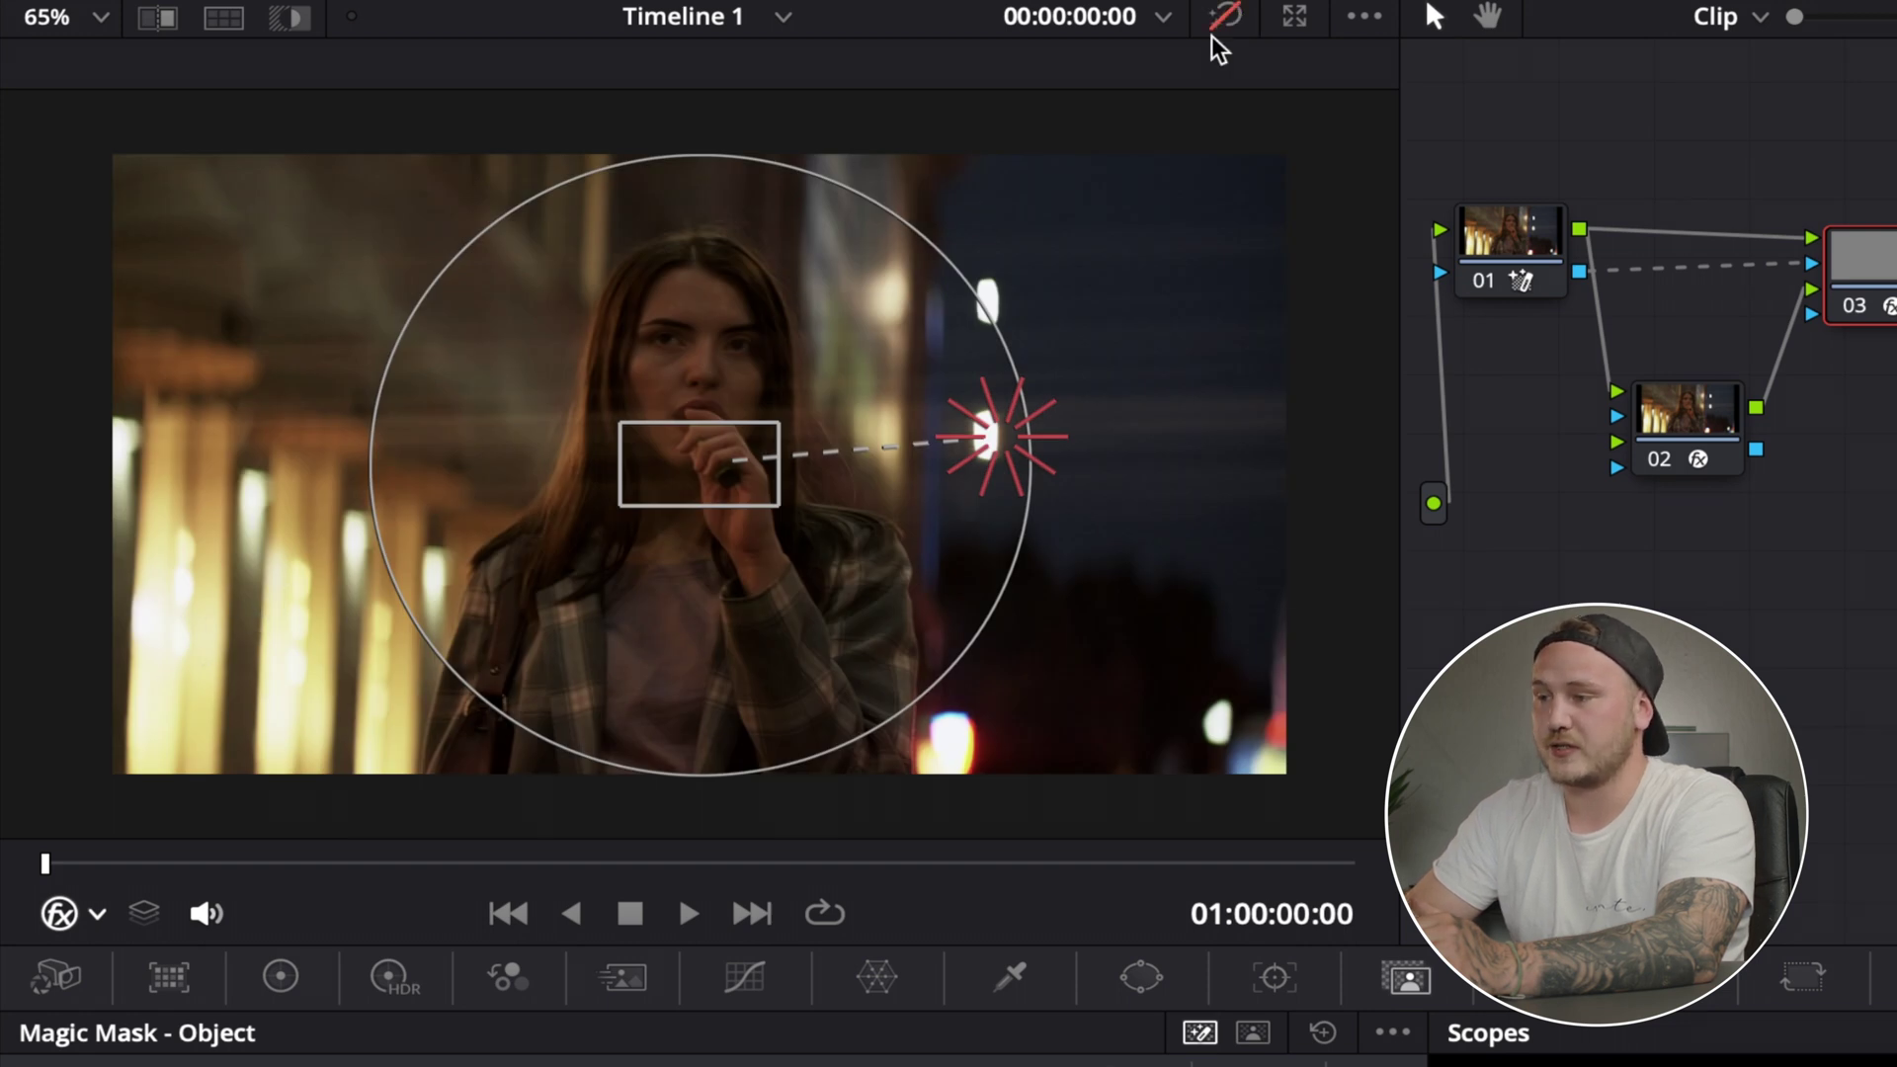
{"action": "left_click", "coordinate": [1229, 17]}
{"action": "mouse_move", "coordinate": [987, 436]}
{"action": "left_mouse_down"}
{"action": "mouse_move", "coordinate": [423, 435]}
{"action": "mouse_move", "coordinate": [373, 470]}
{"action": "left_mouse_up"}
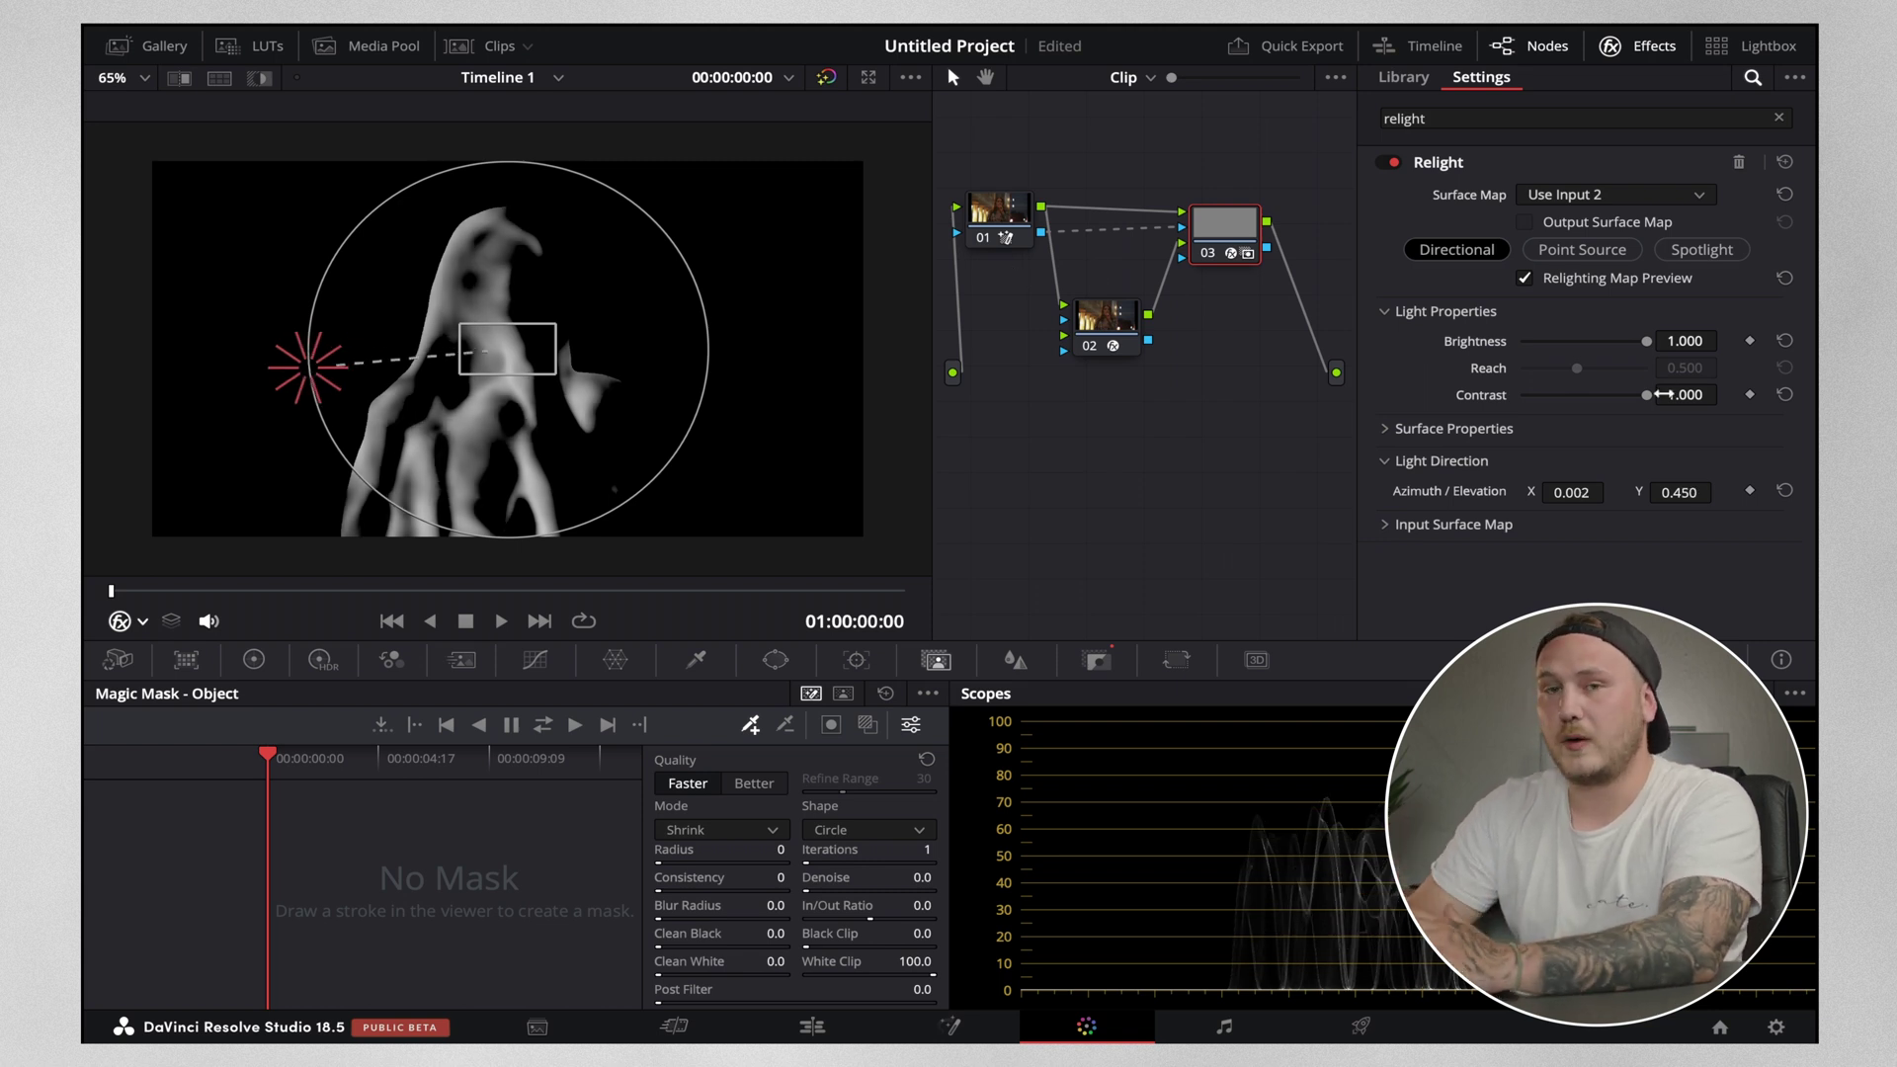
{"action": "left_click_drag", "start_coordinate": [1647, 396], "coordinate": [1627, 396]}
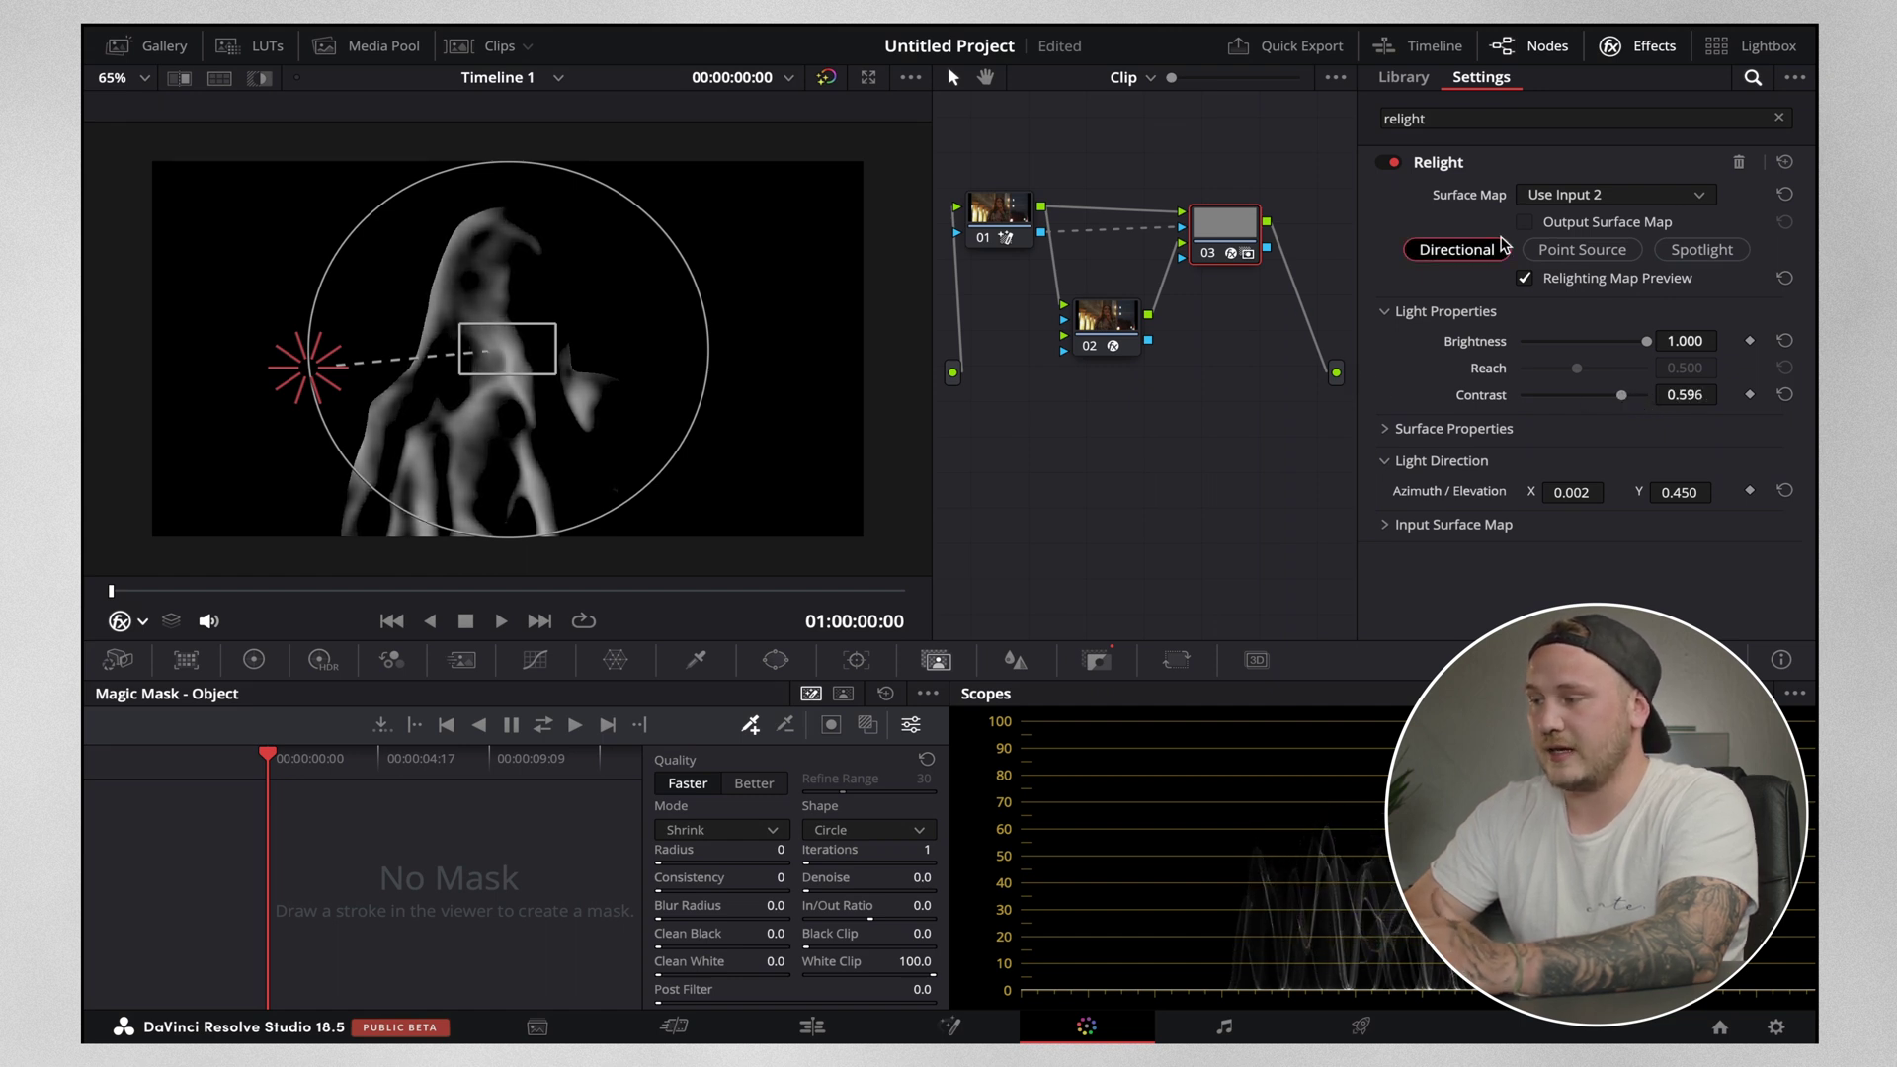
Hide the relighting map preview and set the viewer's fx overlay to Off.
{"action": "left_click", "coordinate": [1525, 279]}
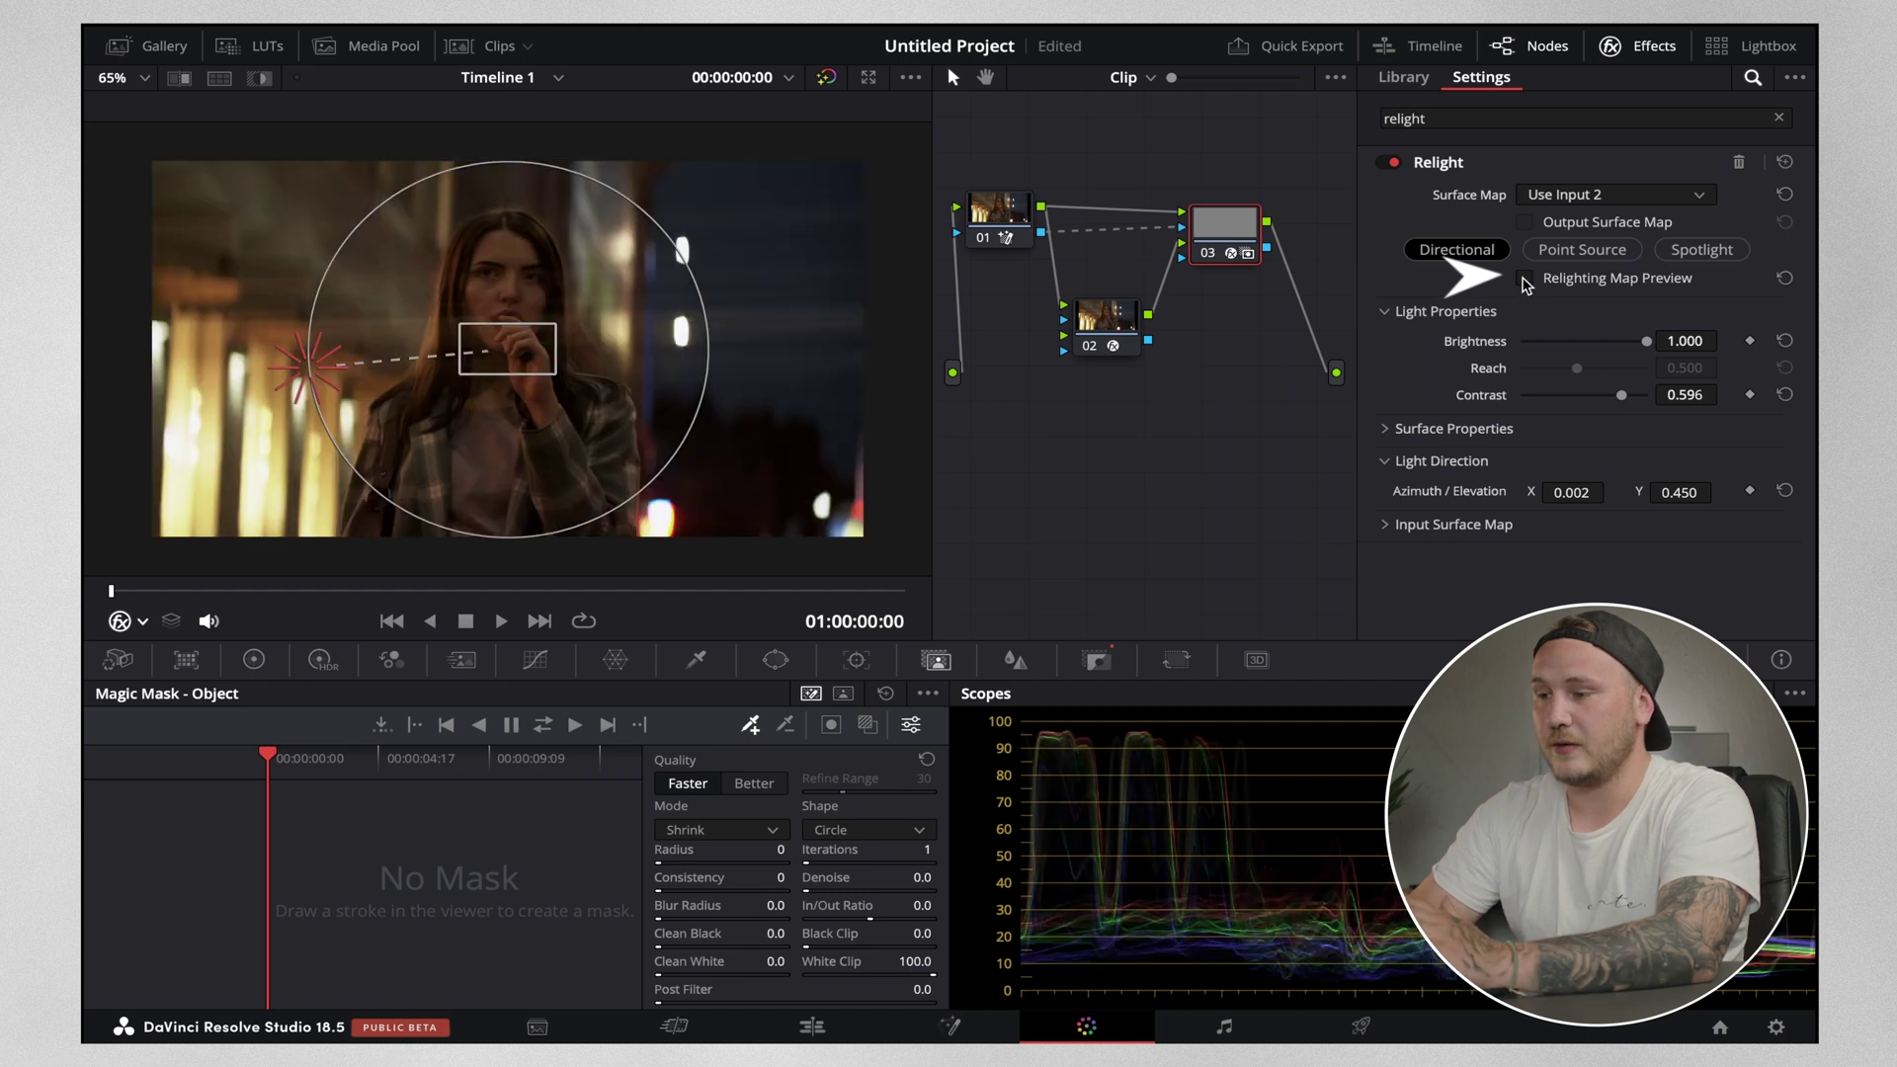
{"action": "left_click", "coordinate": [144, 623]}
{"action": "left_click", "coordinate": [150, 660]}
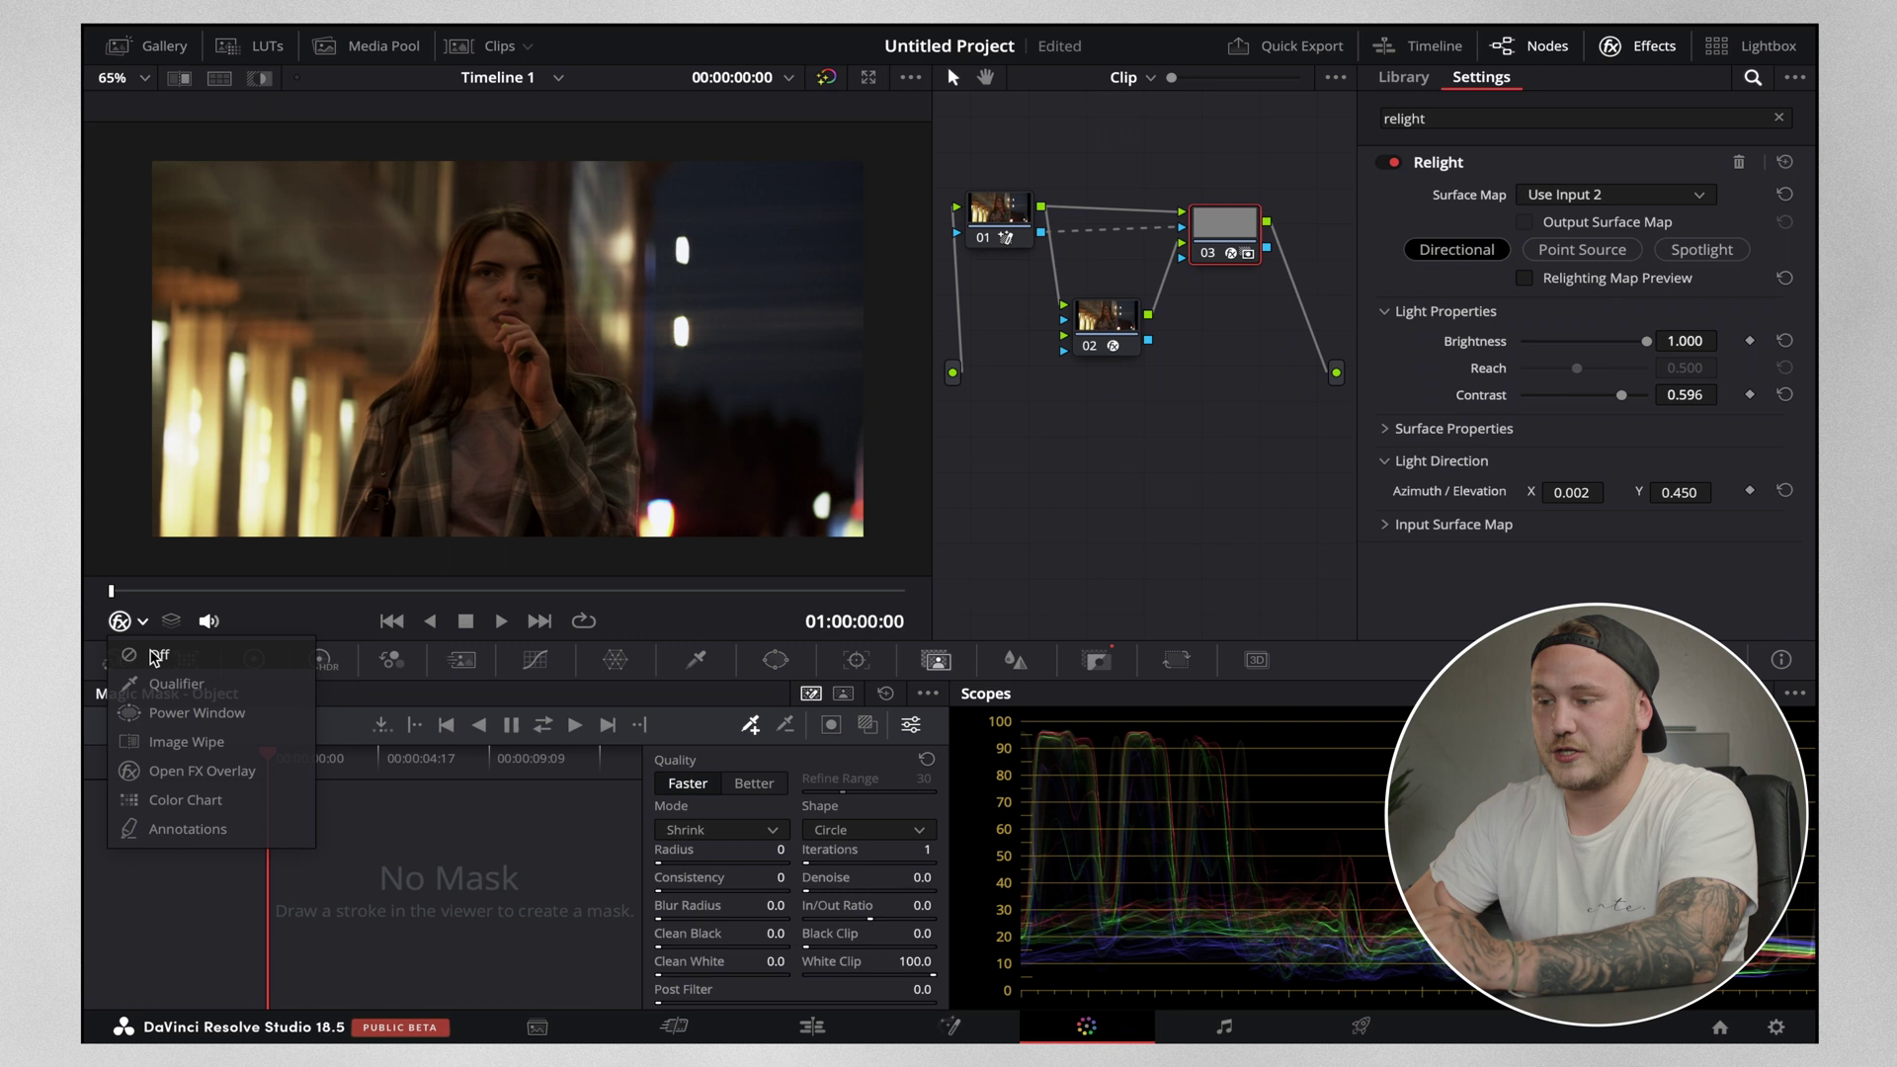
In the Primaries wheels, raise Gain to about 1.49, Gamma to 0.03 and Saturation to about 55.8.
{"action": "left_click", "coordinate": [254, 660]}
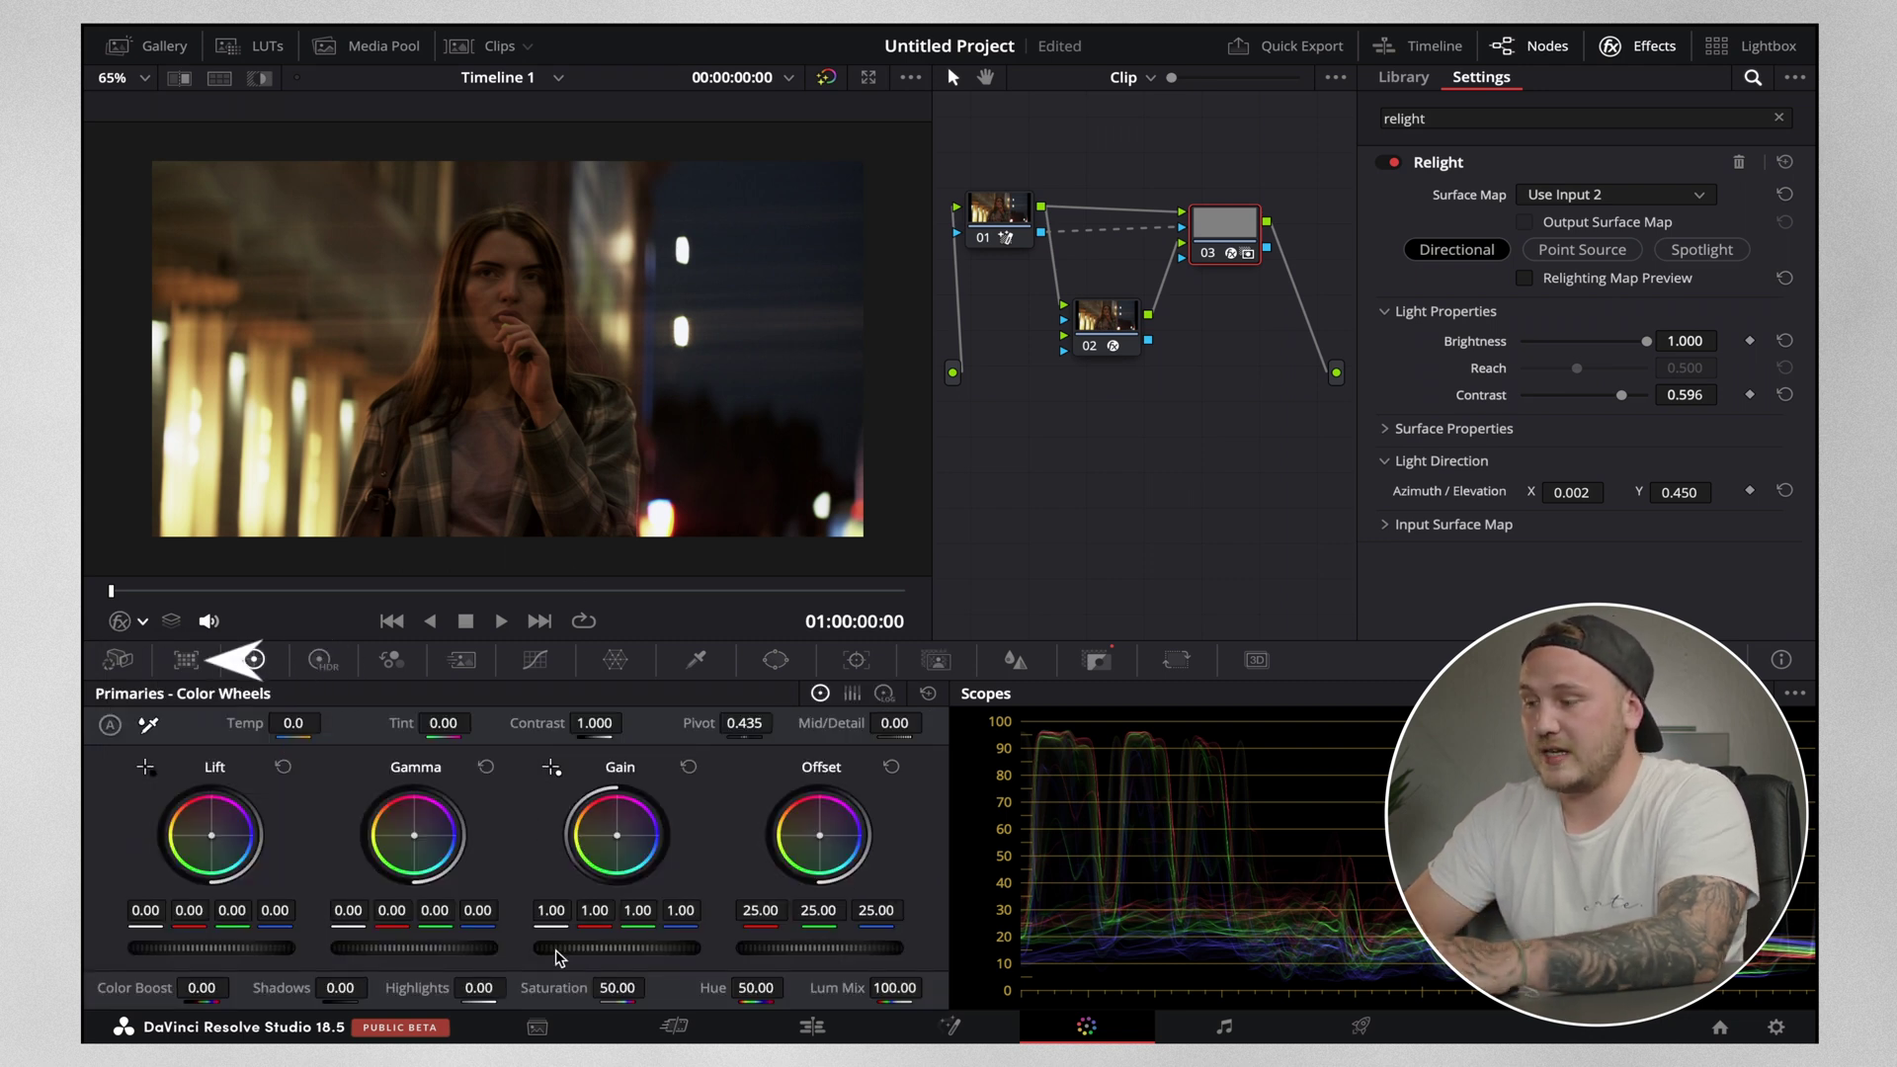
{"action": "left_click_drag", "start_coordinate": [589, 950], "coordinate": [606, 954]}
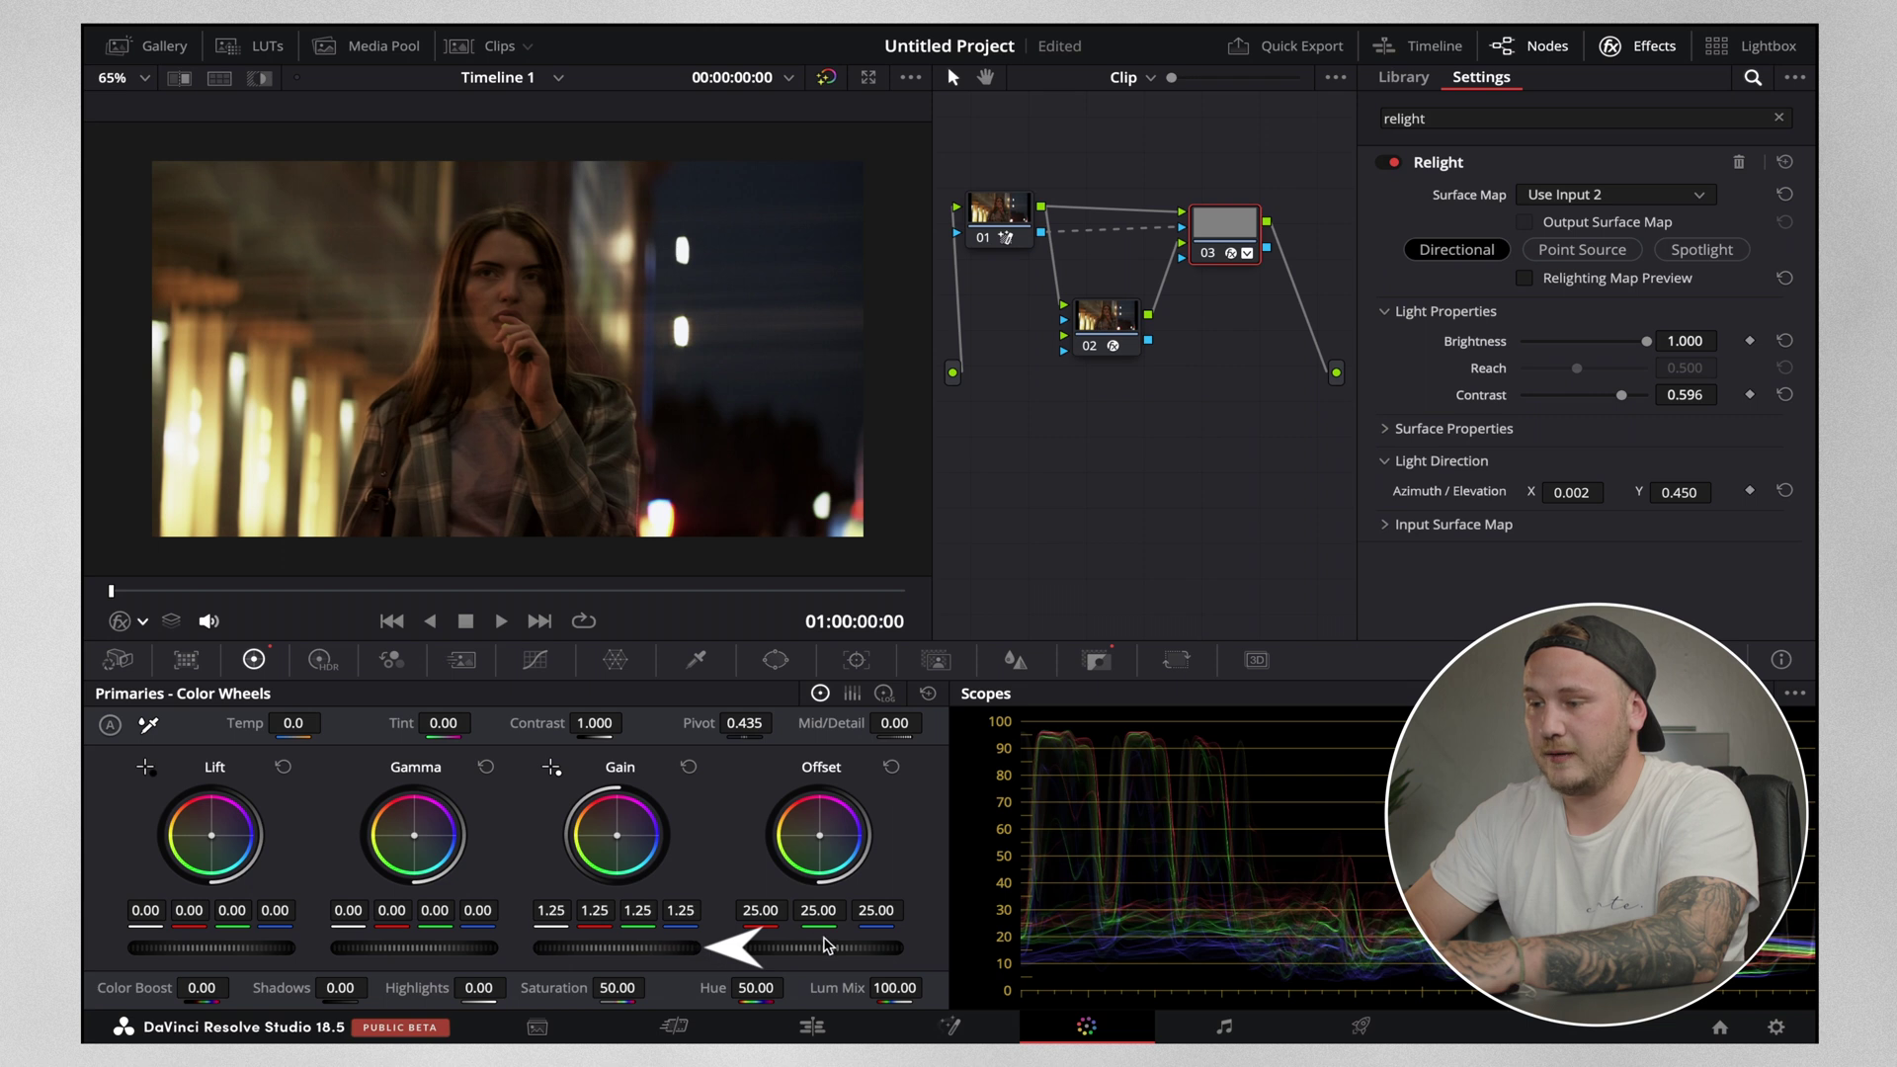
{"action": "left_click_drag", "start_coordinate": [828, 946], "coordinate": [908, 948]}
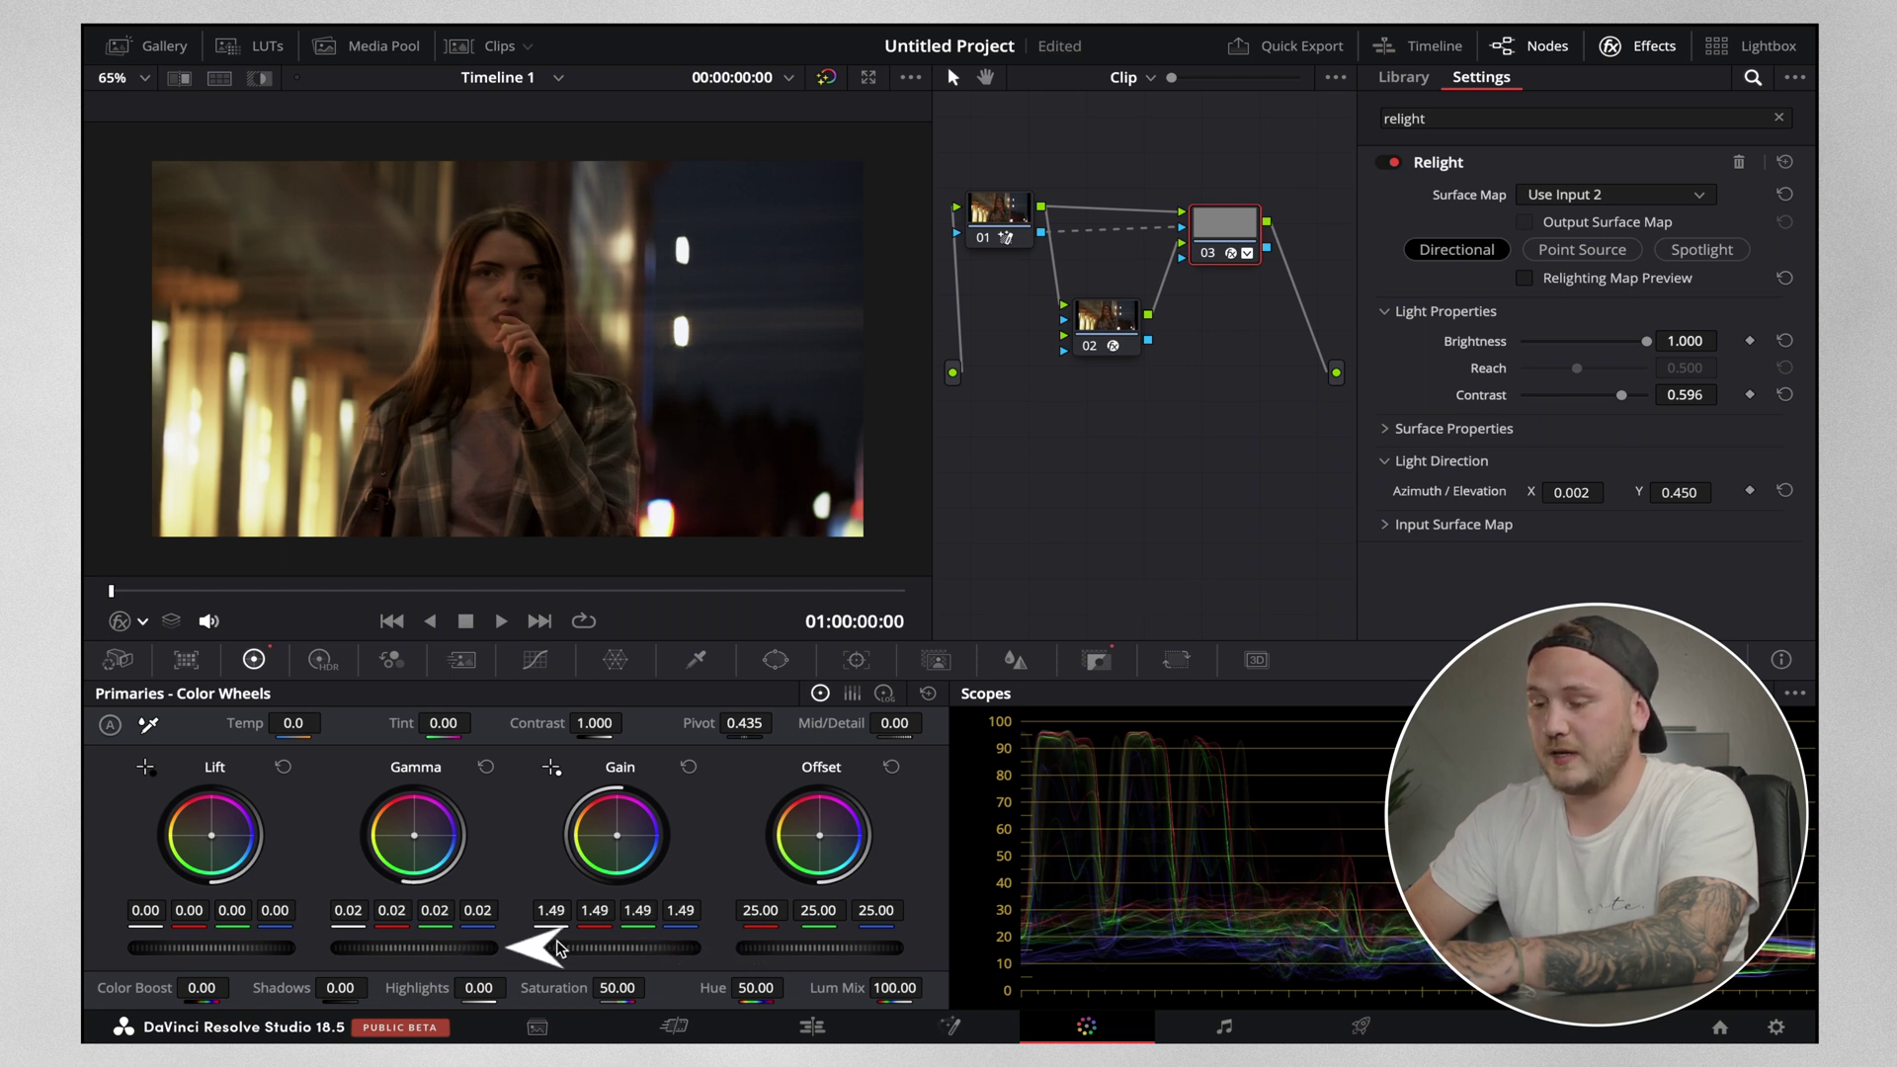
{"action": "left_click_drag", "start_coordinate": [559, 948], "coordinate": [452, 947]}
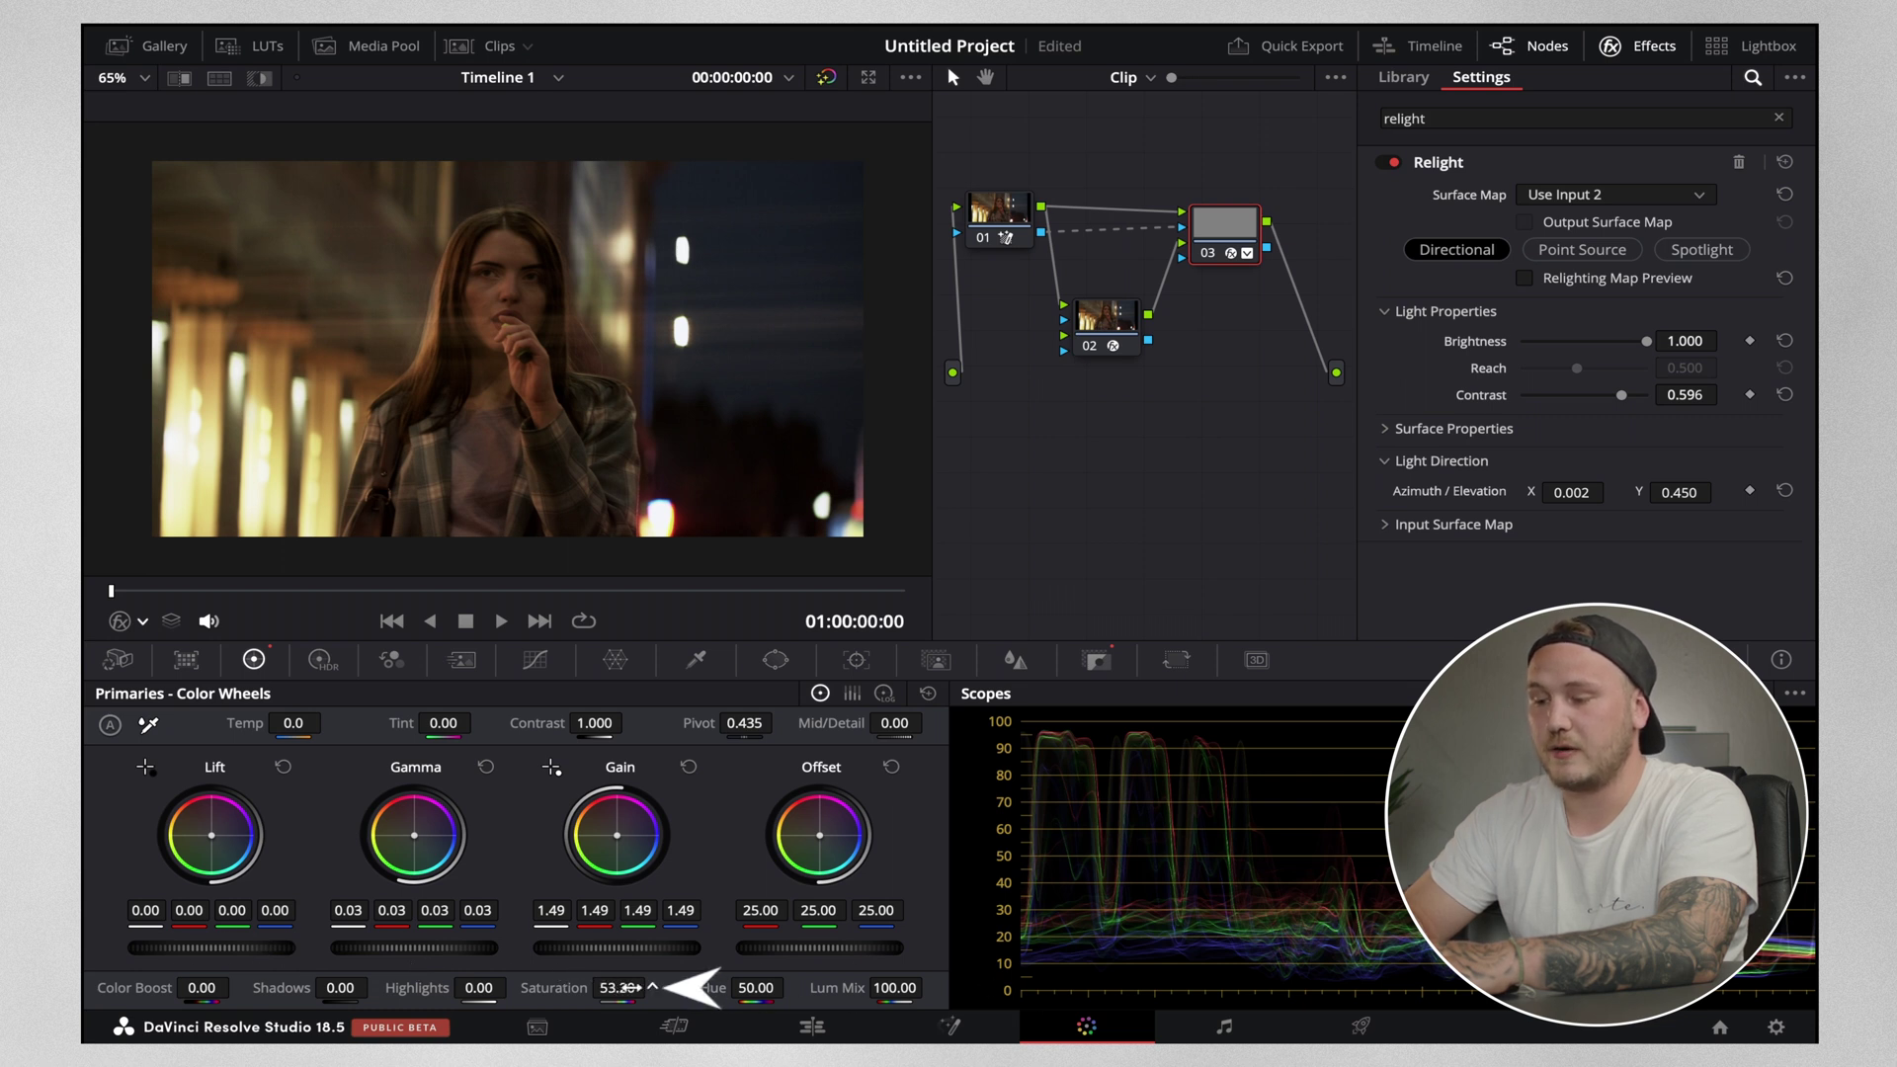
{"action": "left_click_drag", "start_coordinate": [633, 987], "coordinate": [656, 987]}
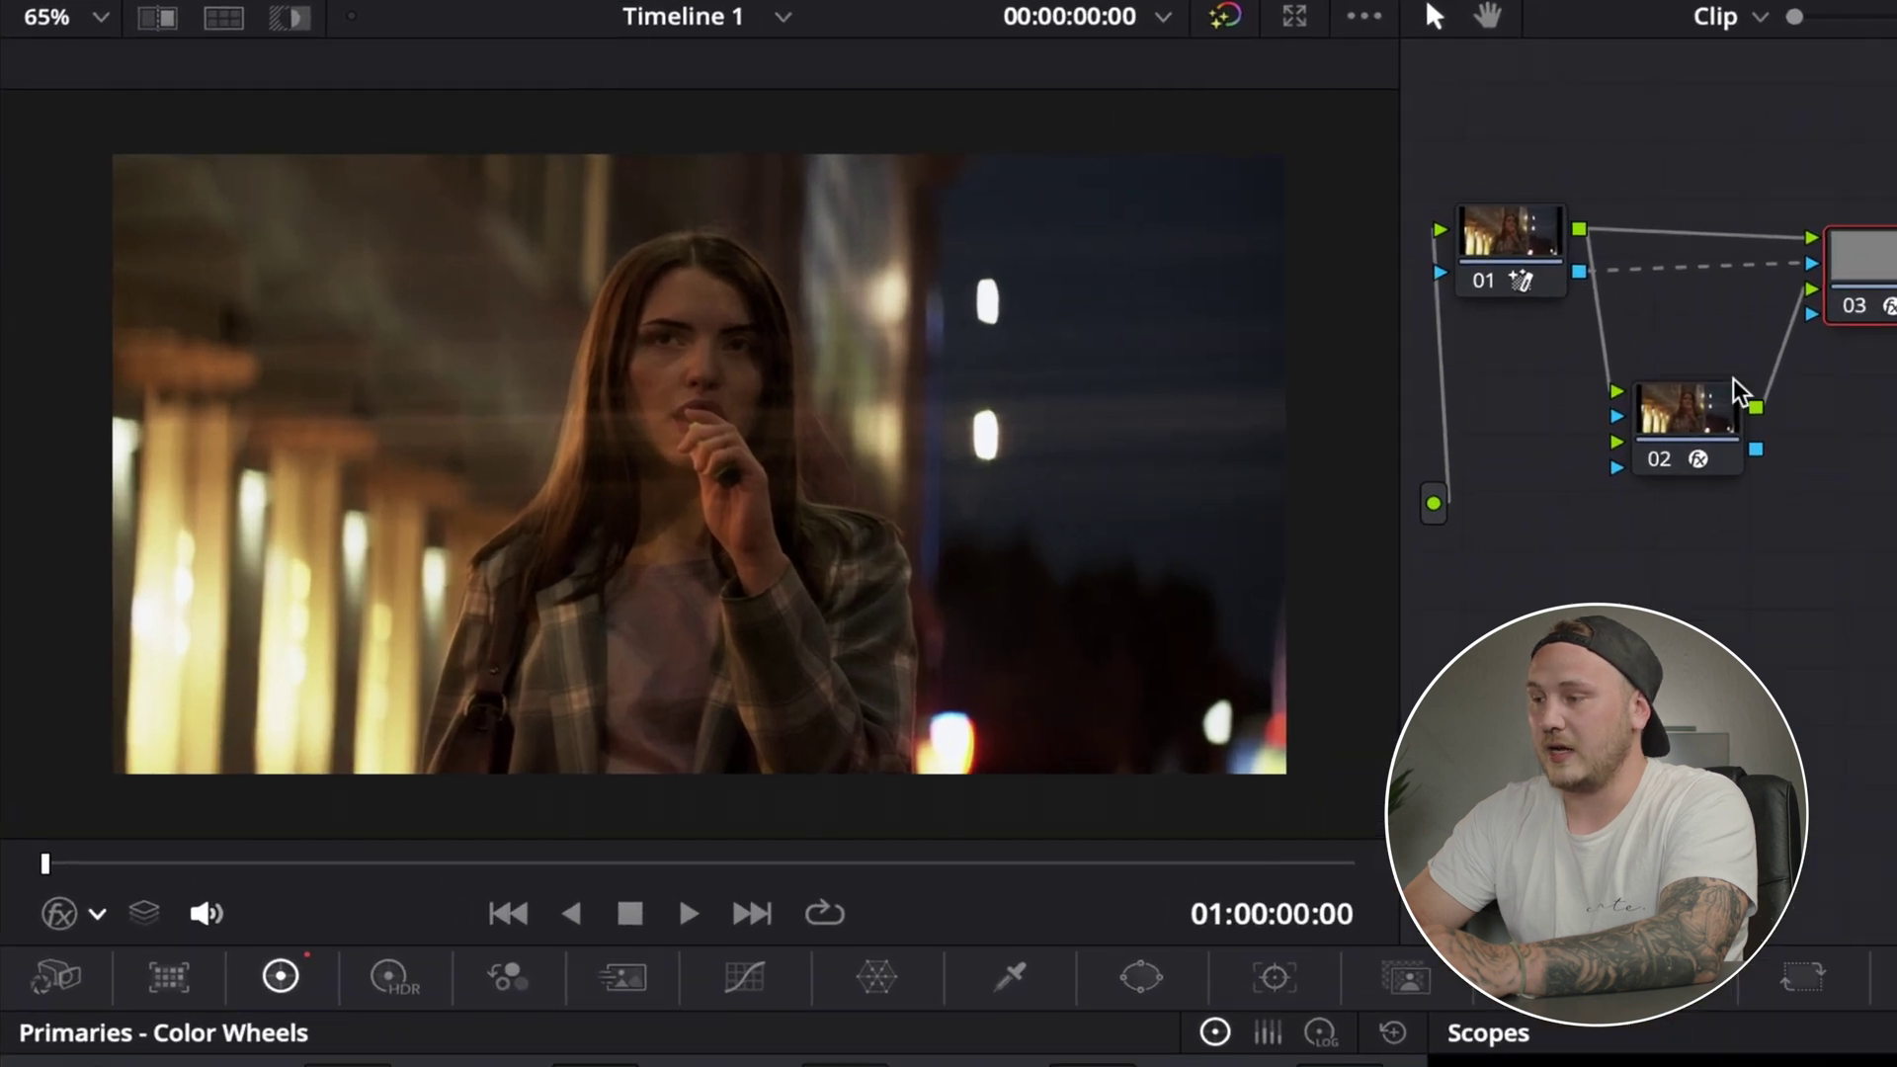
{"action": "key", "text": "ctrl+d"}
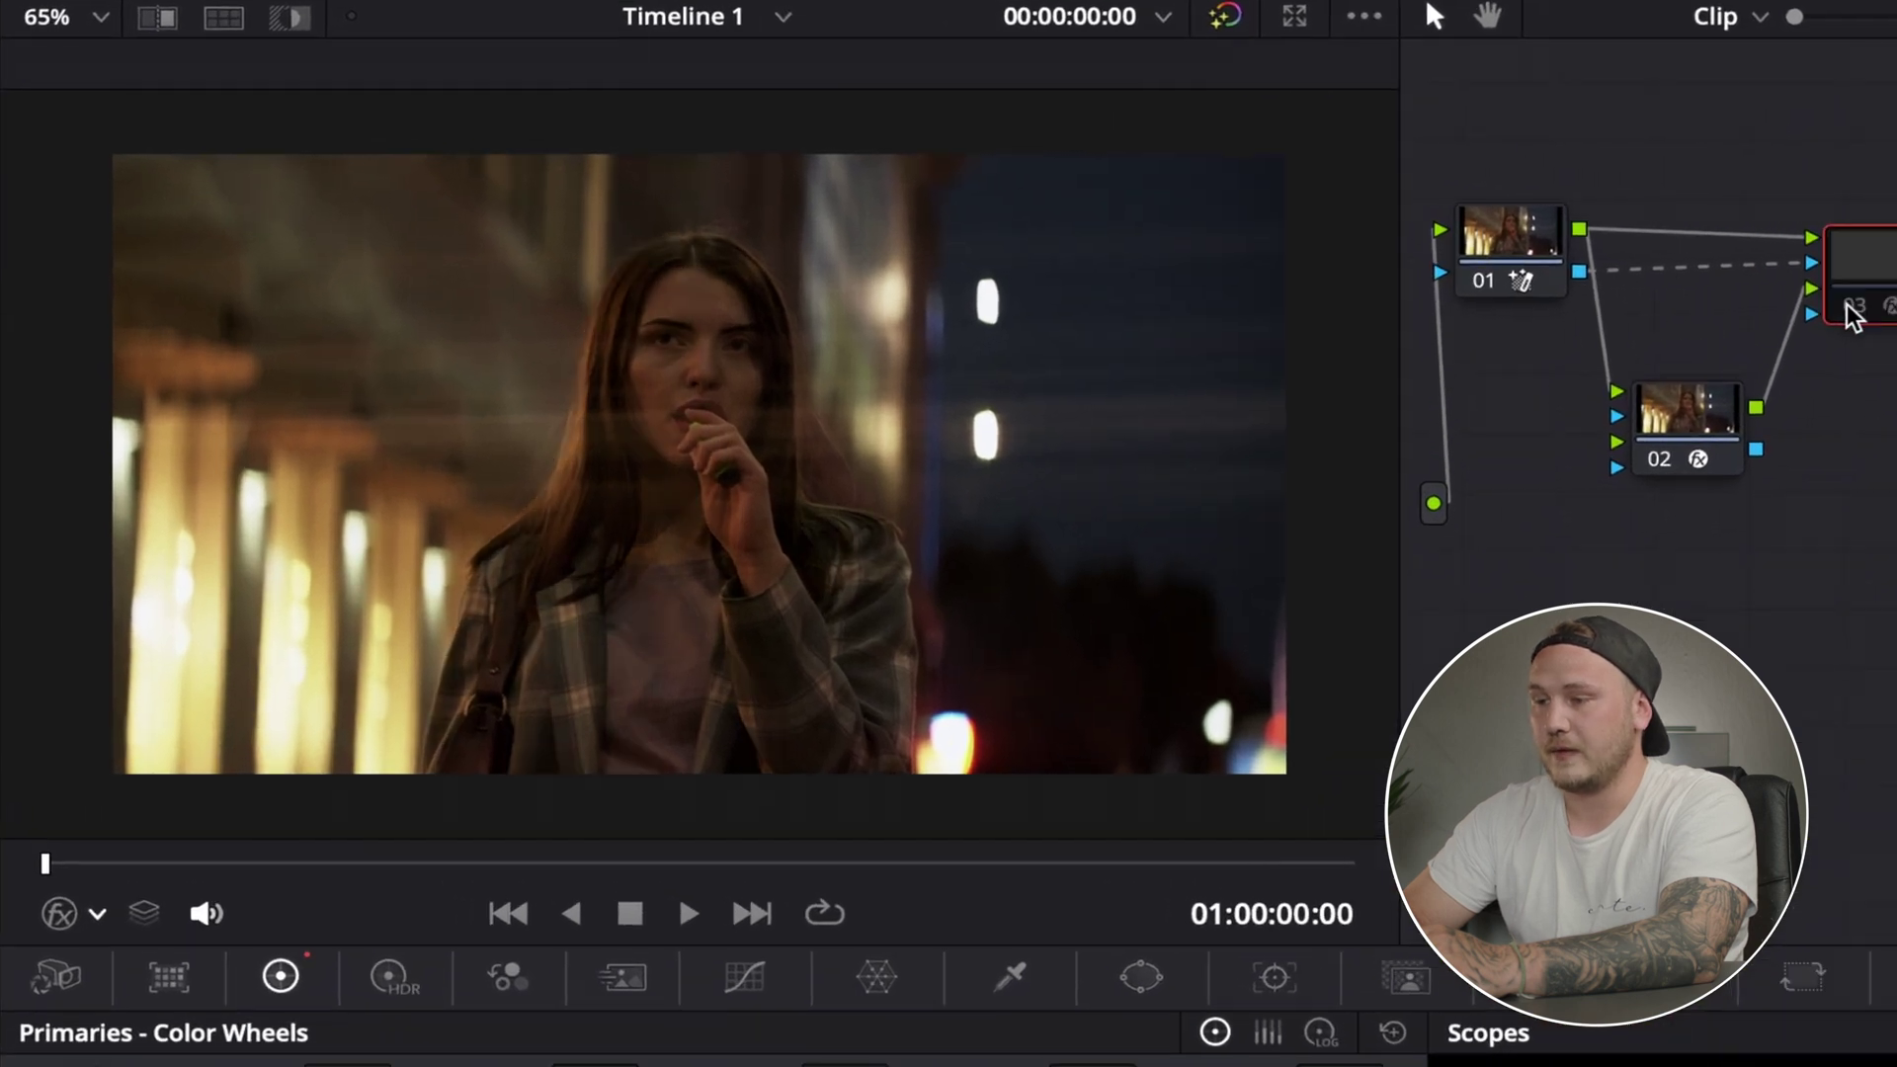
{"action": "key", "text": "ctrl+d"}
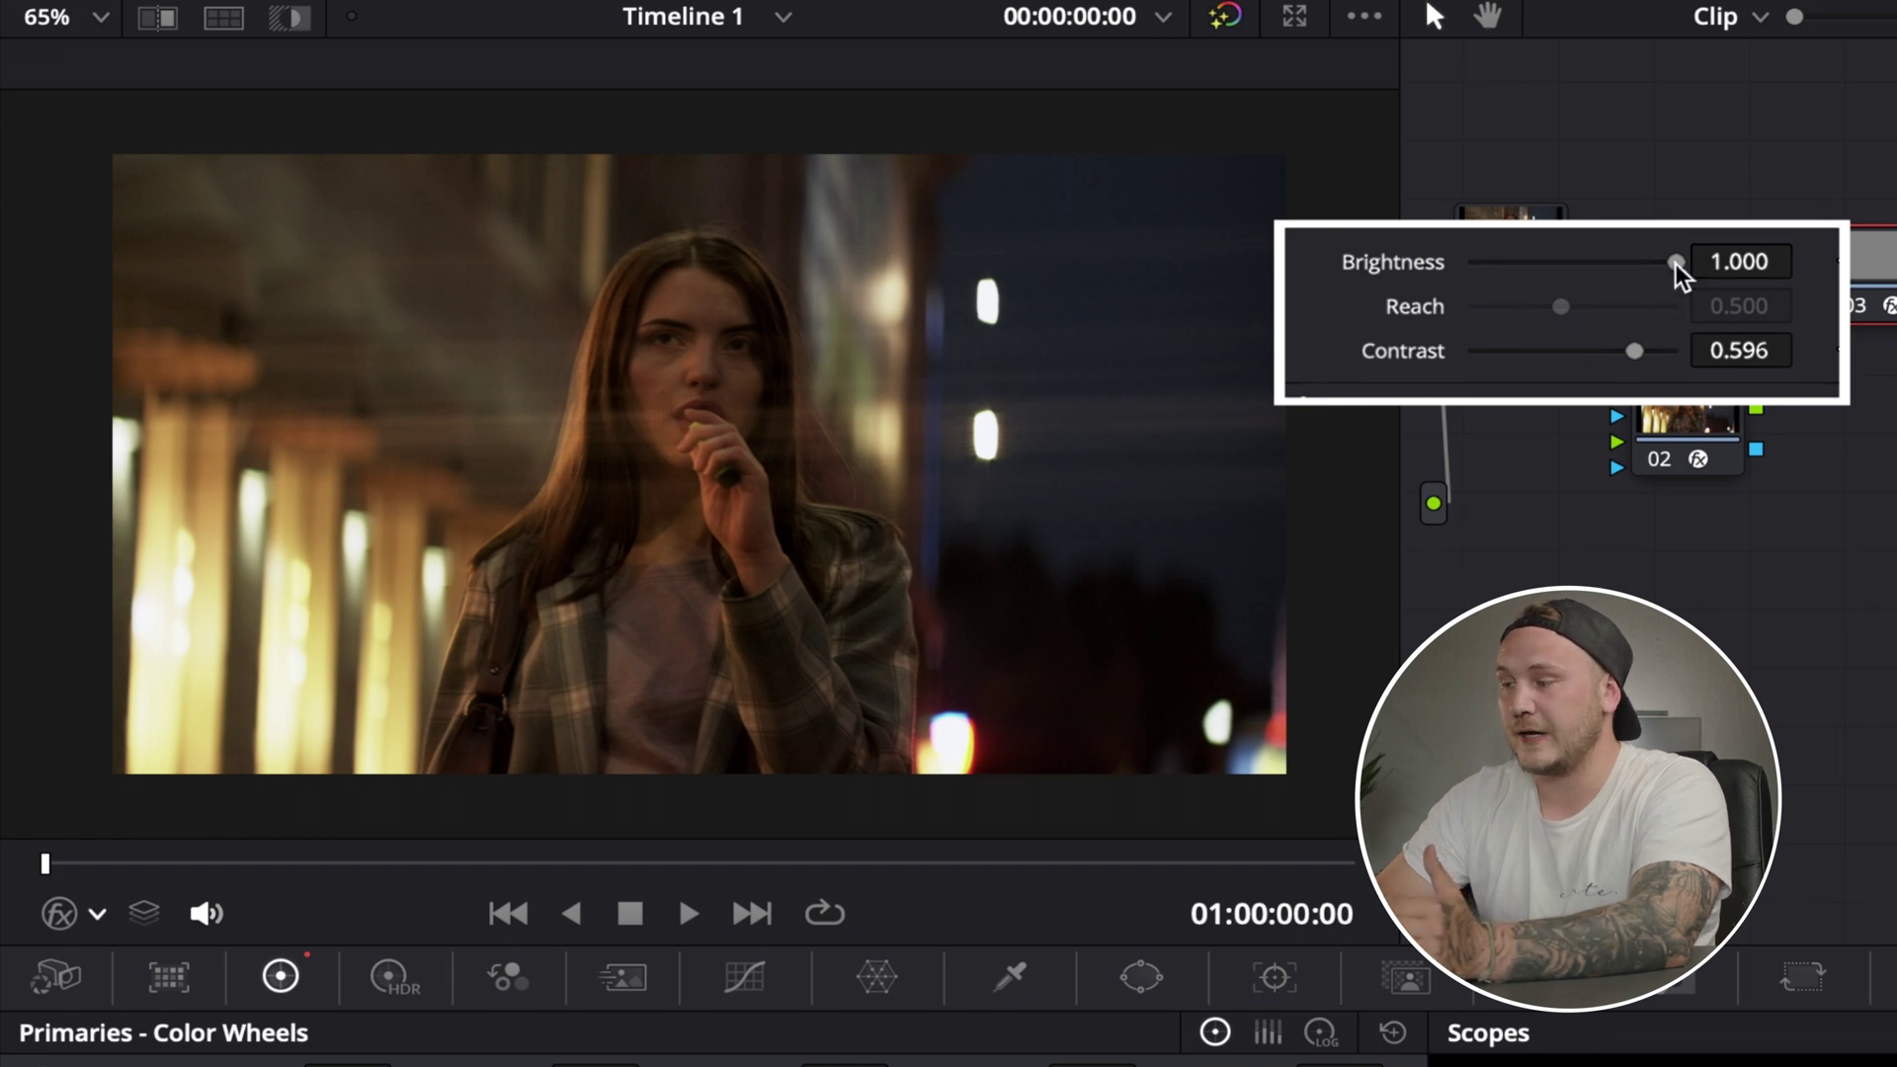
Set node 03's Relight Brightness to 0.789.
{"action": "left_click_drag", "start_coordinate": [1678, 265], "coordinate": [1590, 265]}
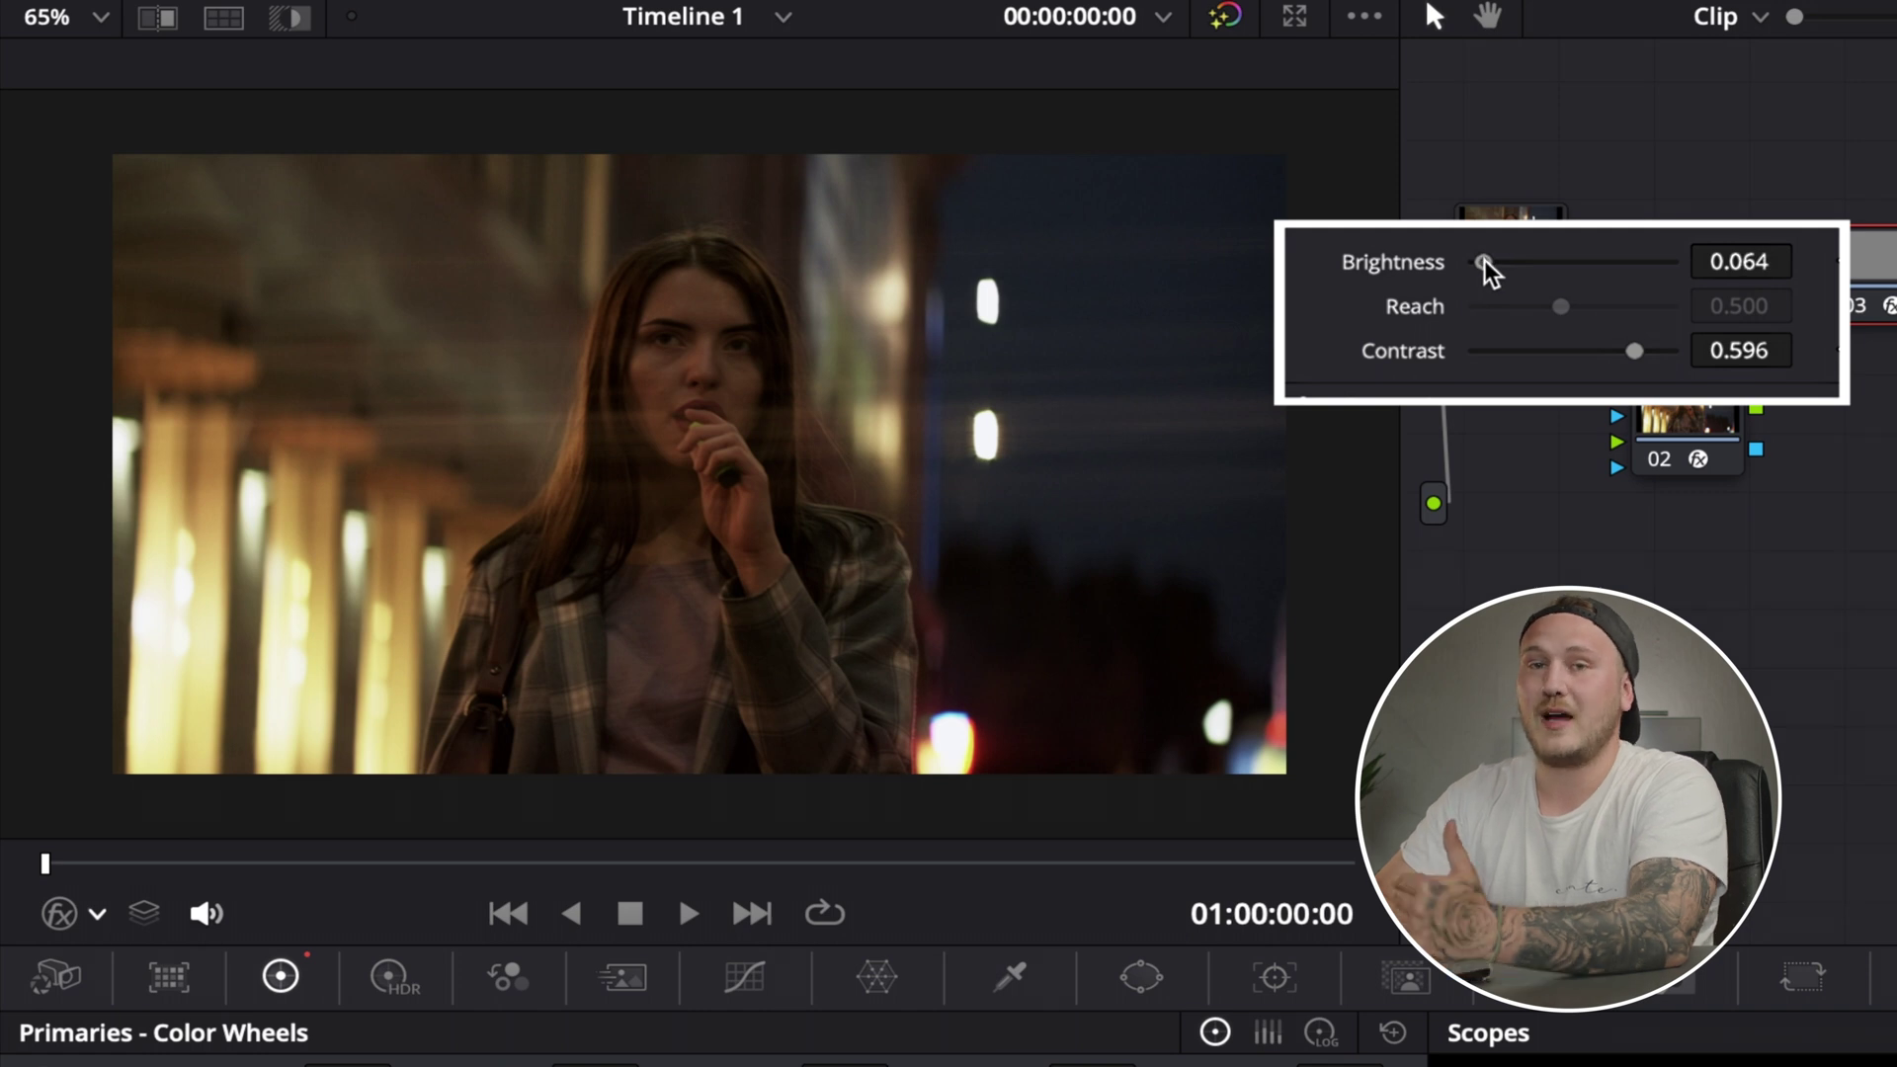
{"action": "left_click_drag", "start_coordinate": [1483, 262], "coordinate": [1669, 262]}
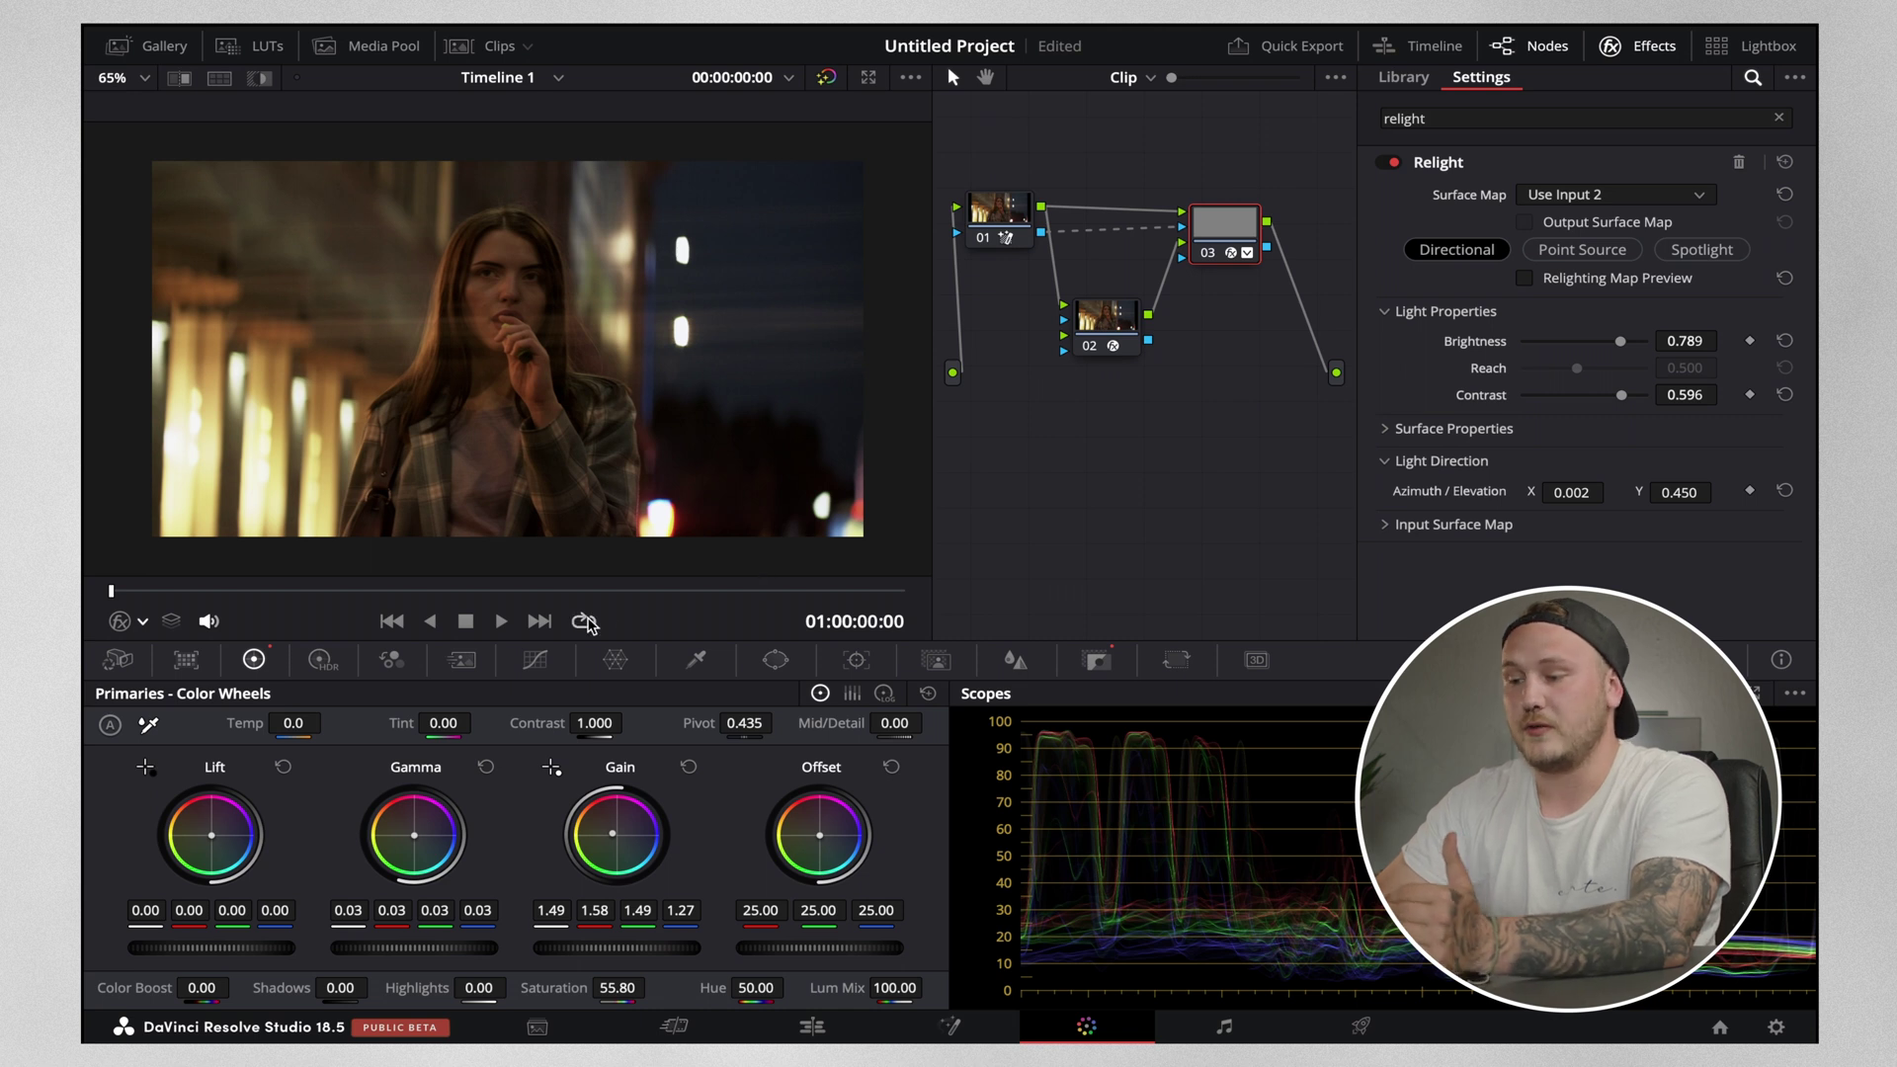
On the bald man's clip, add serial nodes and give node 02 a Relight with Output Surface Map.
{"action": "left_click", "coordinate": [539, 620]}
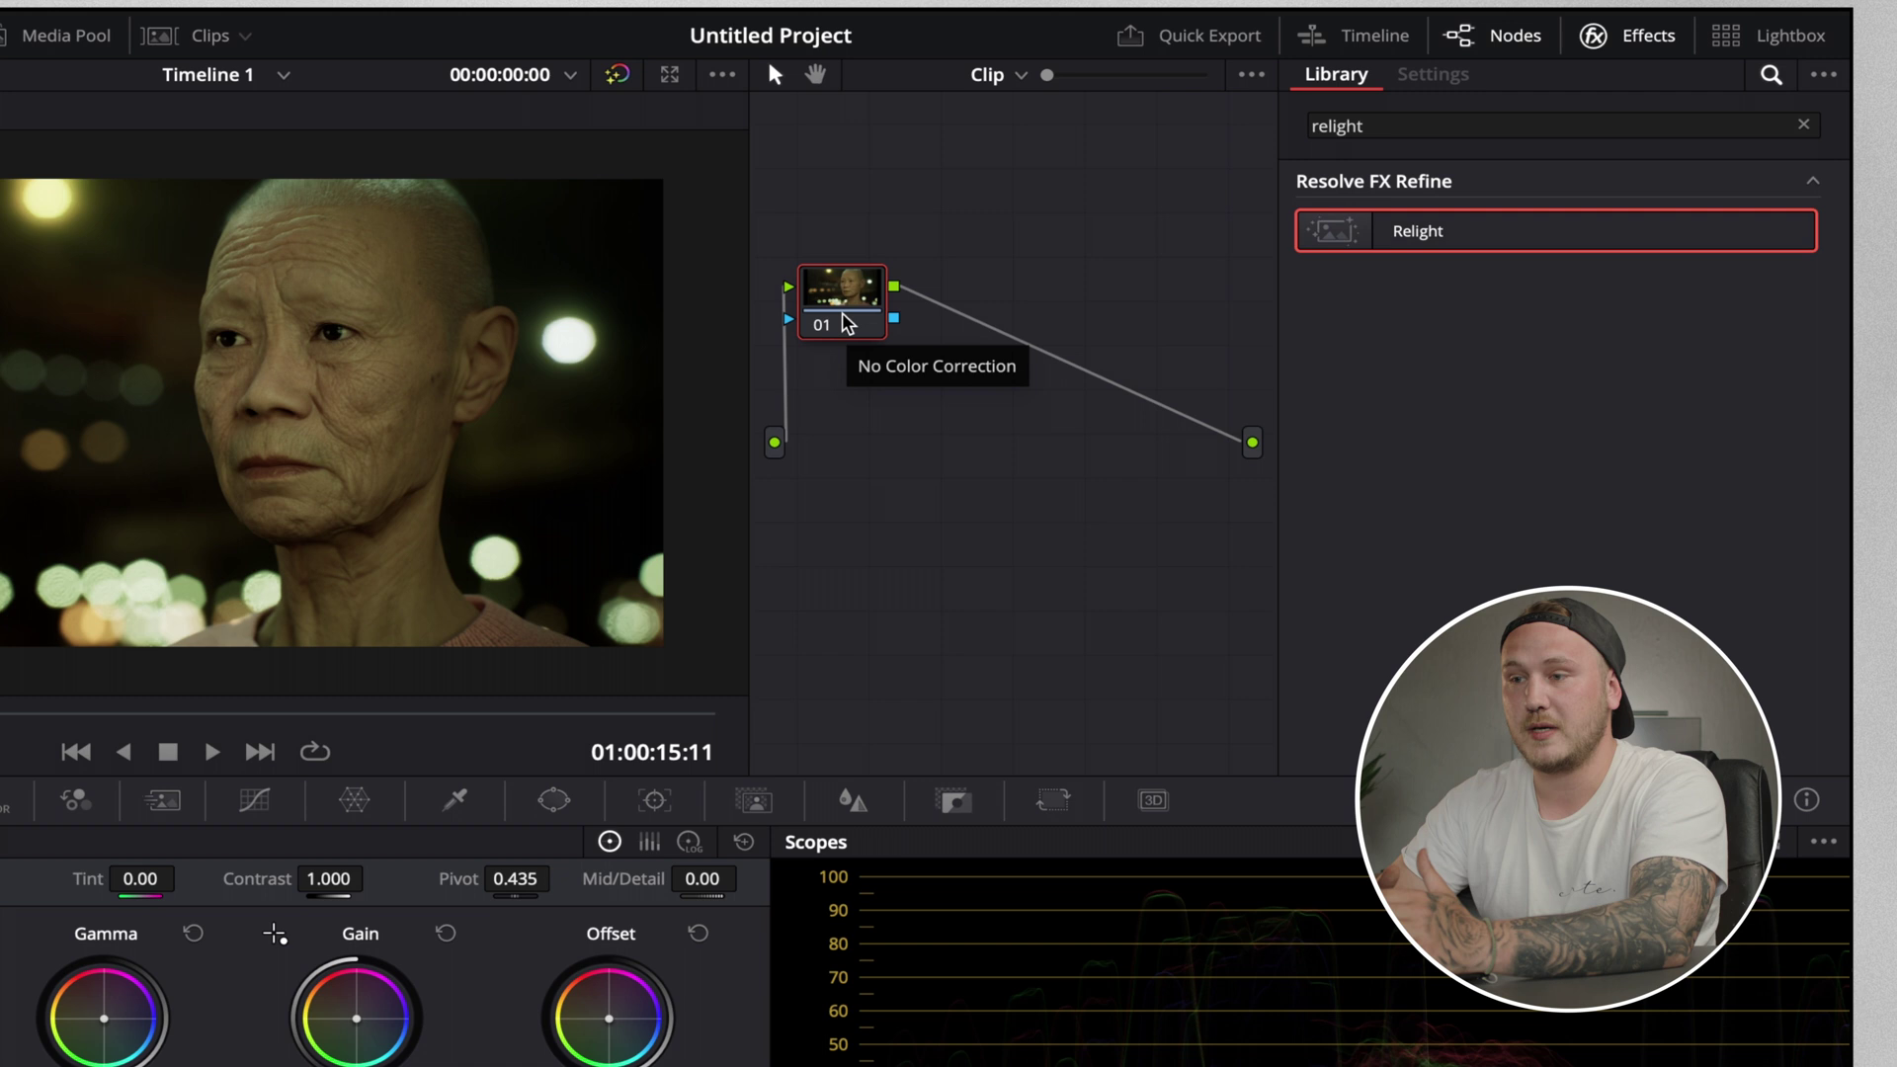
{"action": "key", "text": "alt+s"}
{"action": "key", "text": "alt+s"}
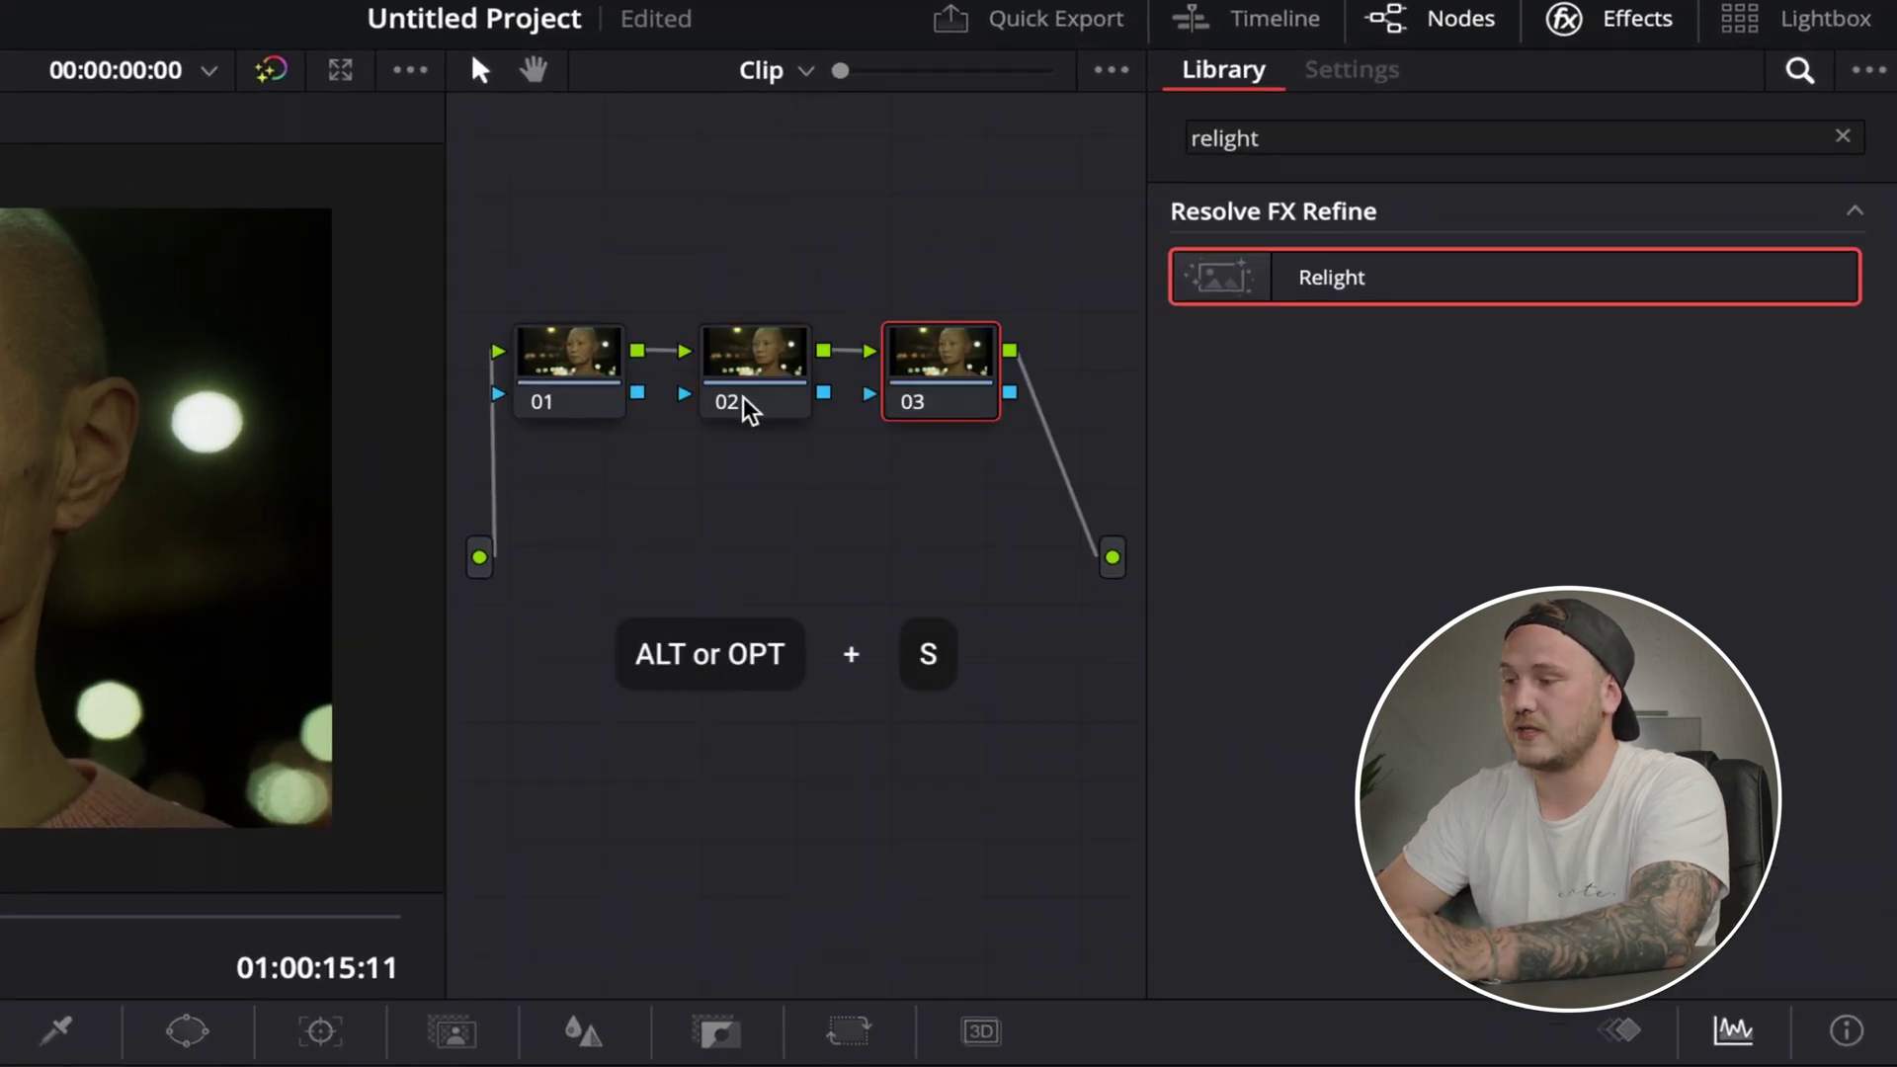
{"action": "left_click", "coordinate": [783, 401]}
{"action": "left_click_drag", "start_coordinate": [753, 410], "coordinate": [755, 568]}
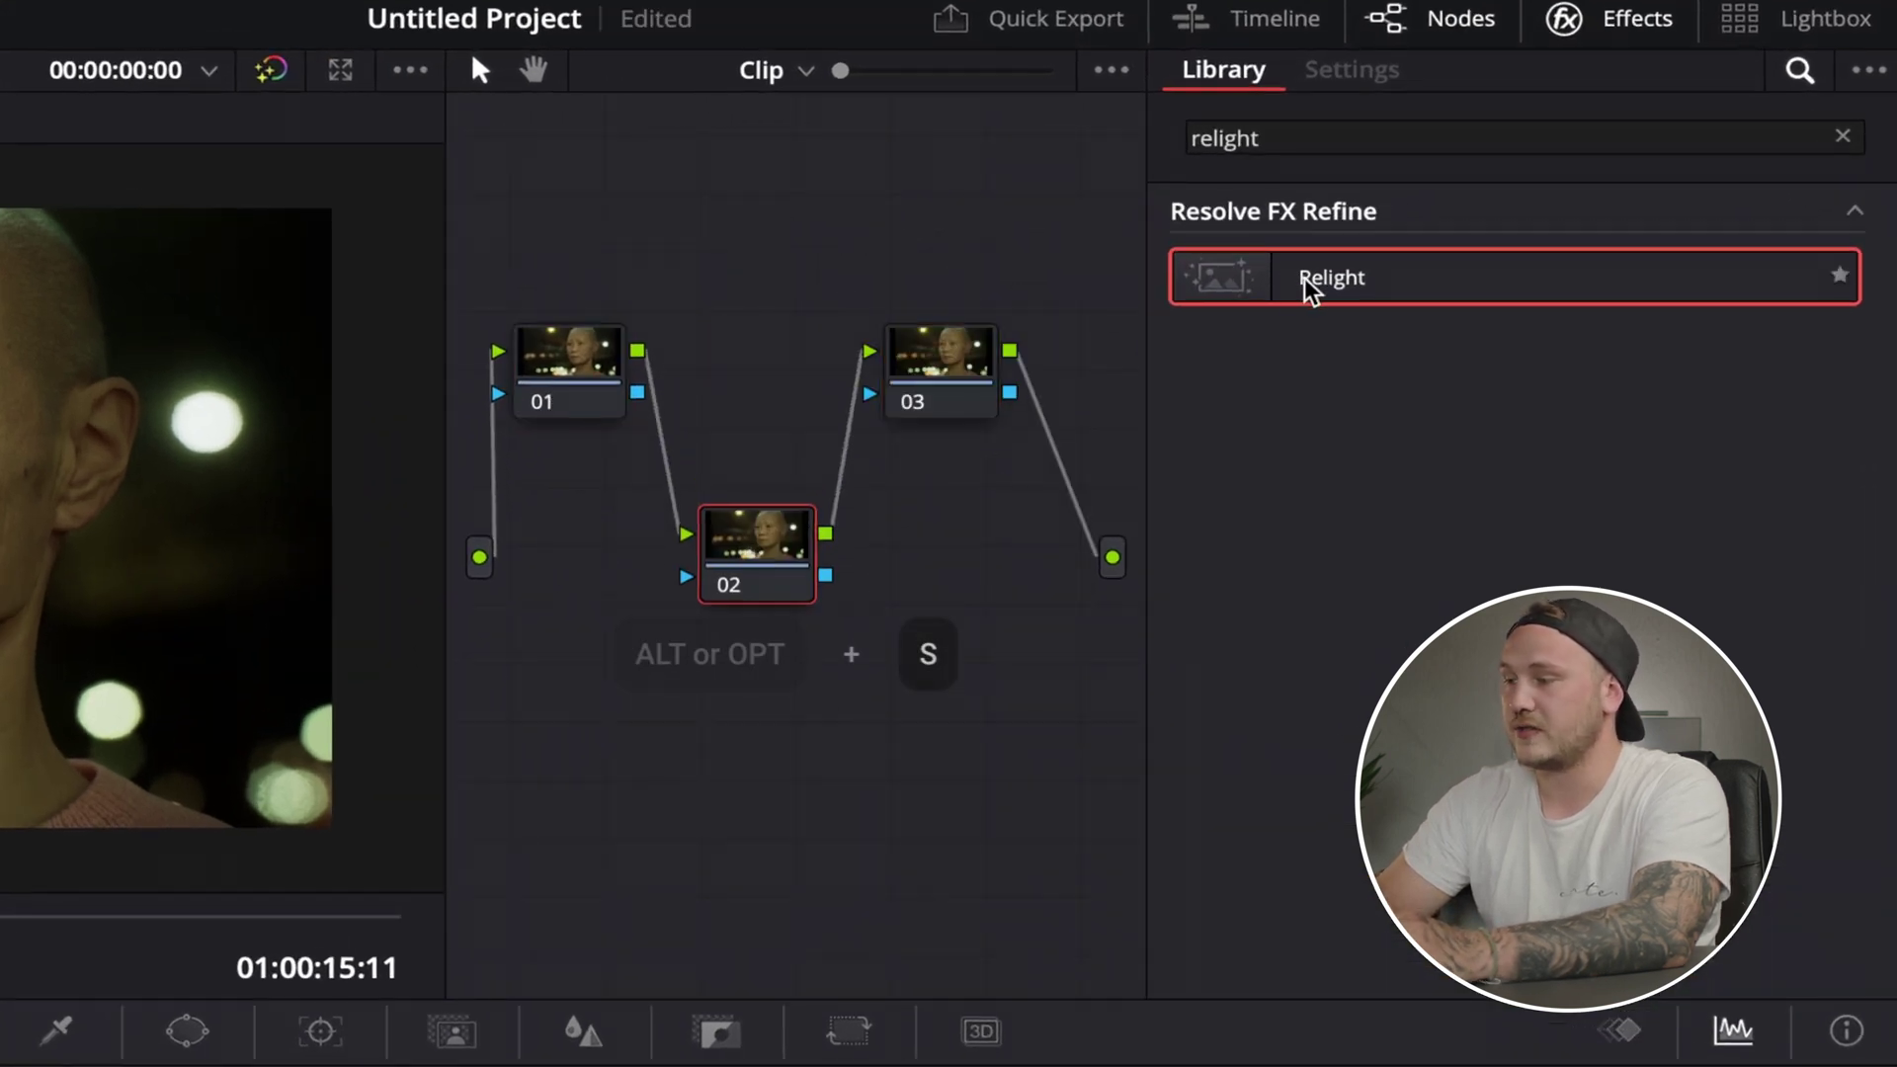
{"action": "left_click_drag", "start_coordinate": [1304, 287], "coordinate": [756, 558]}
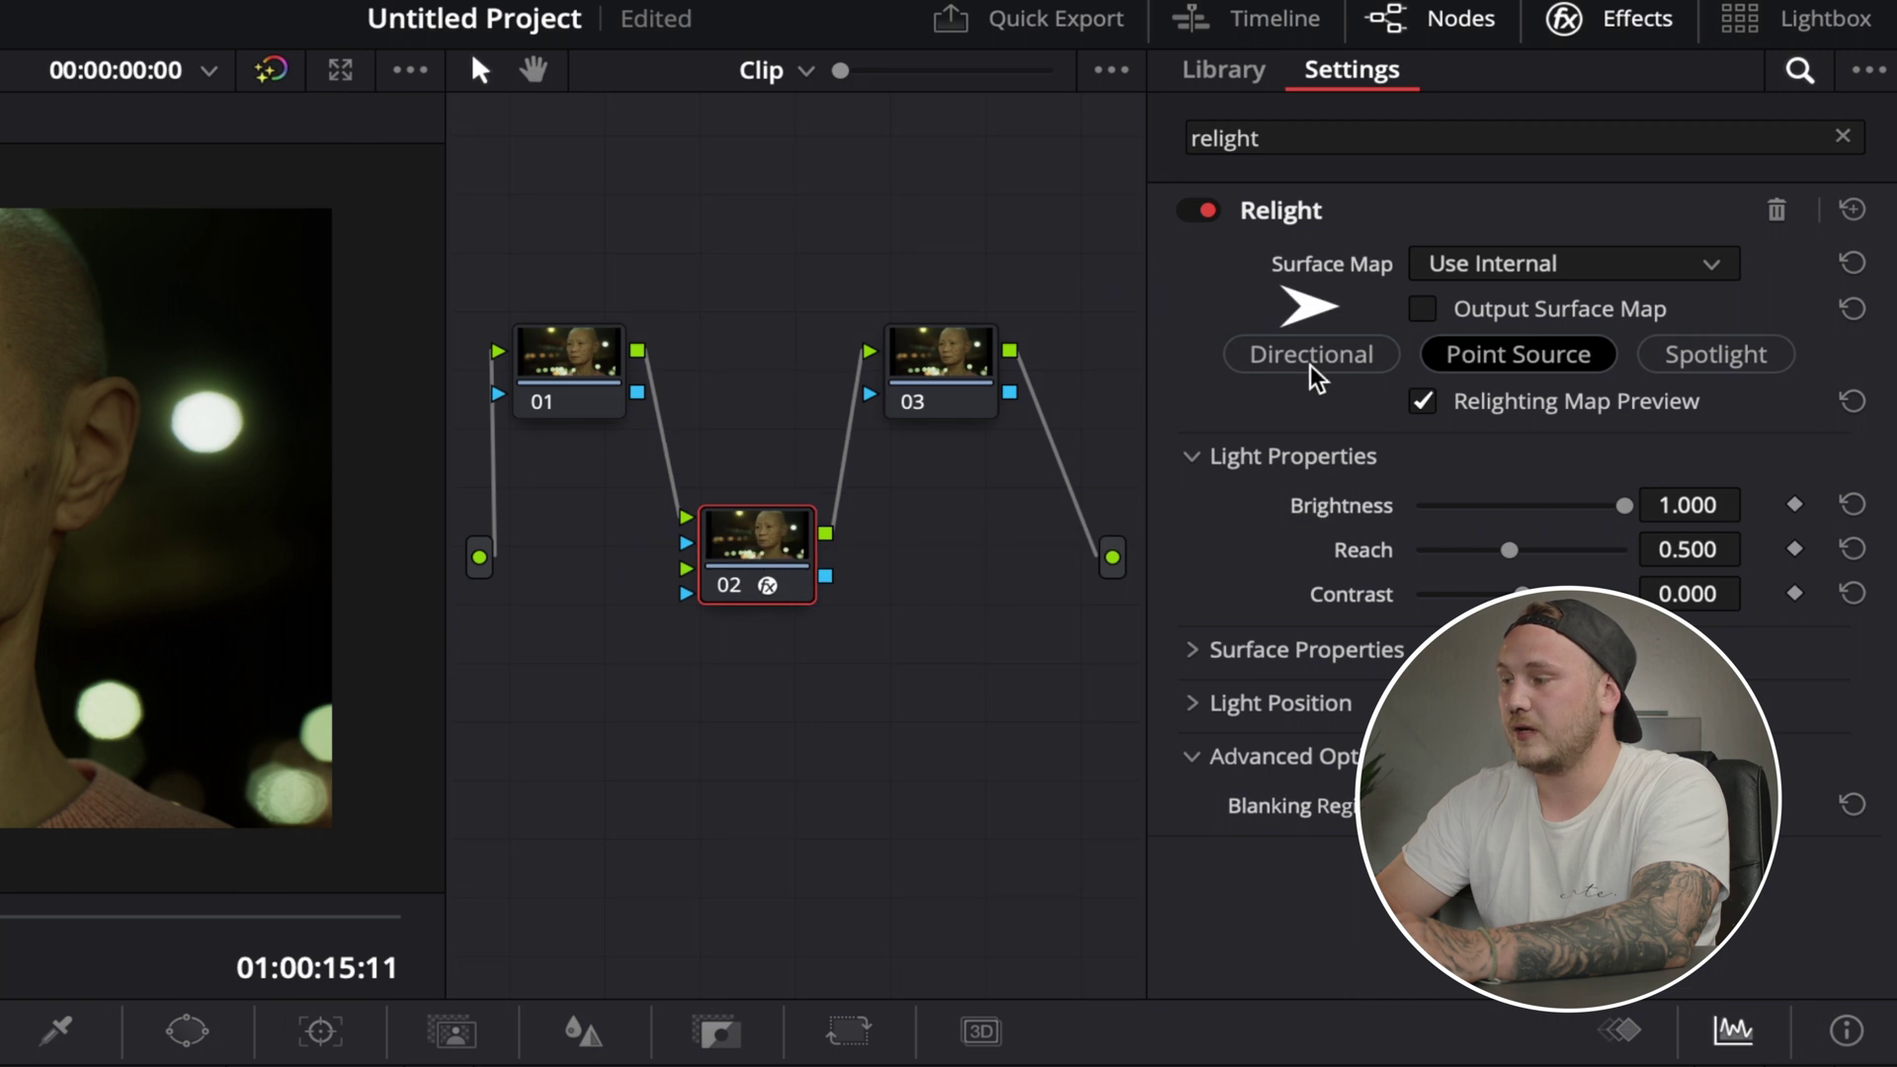
{"action": "left_click", "coordinate": [1425, 310]}
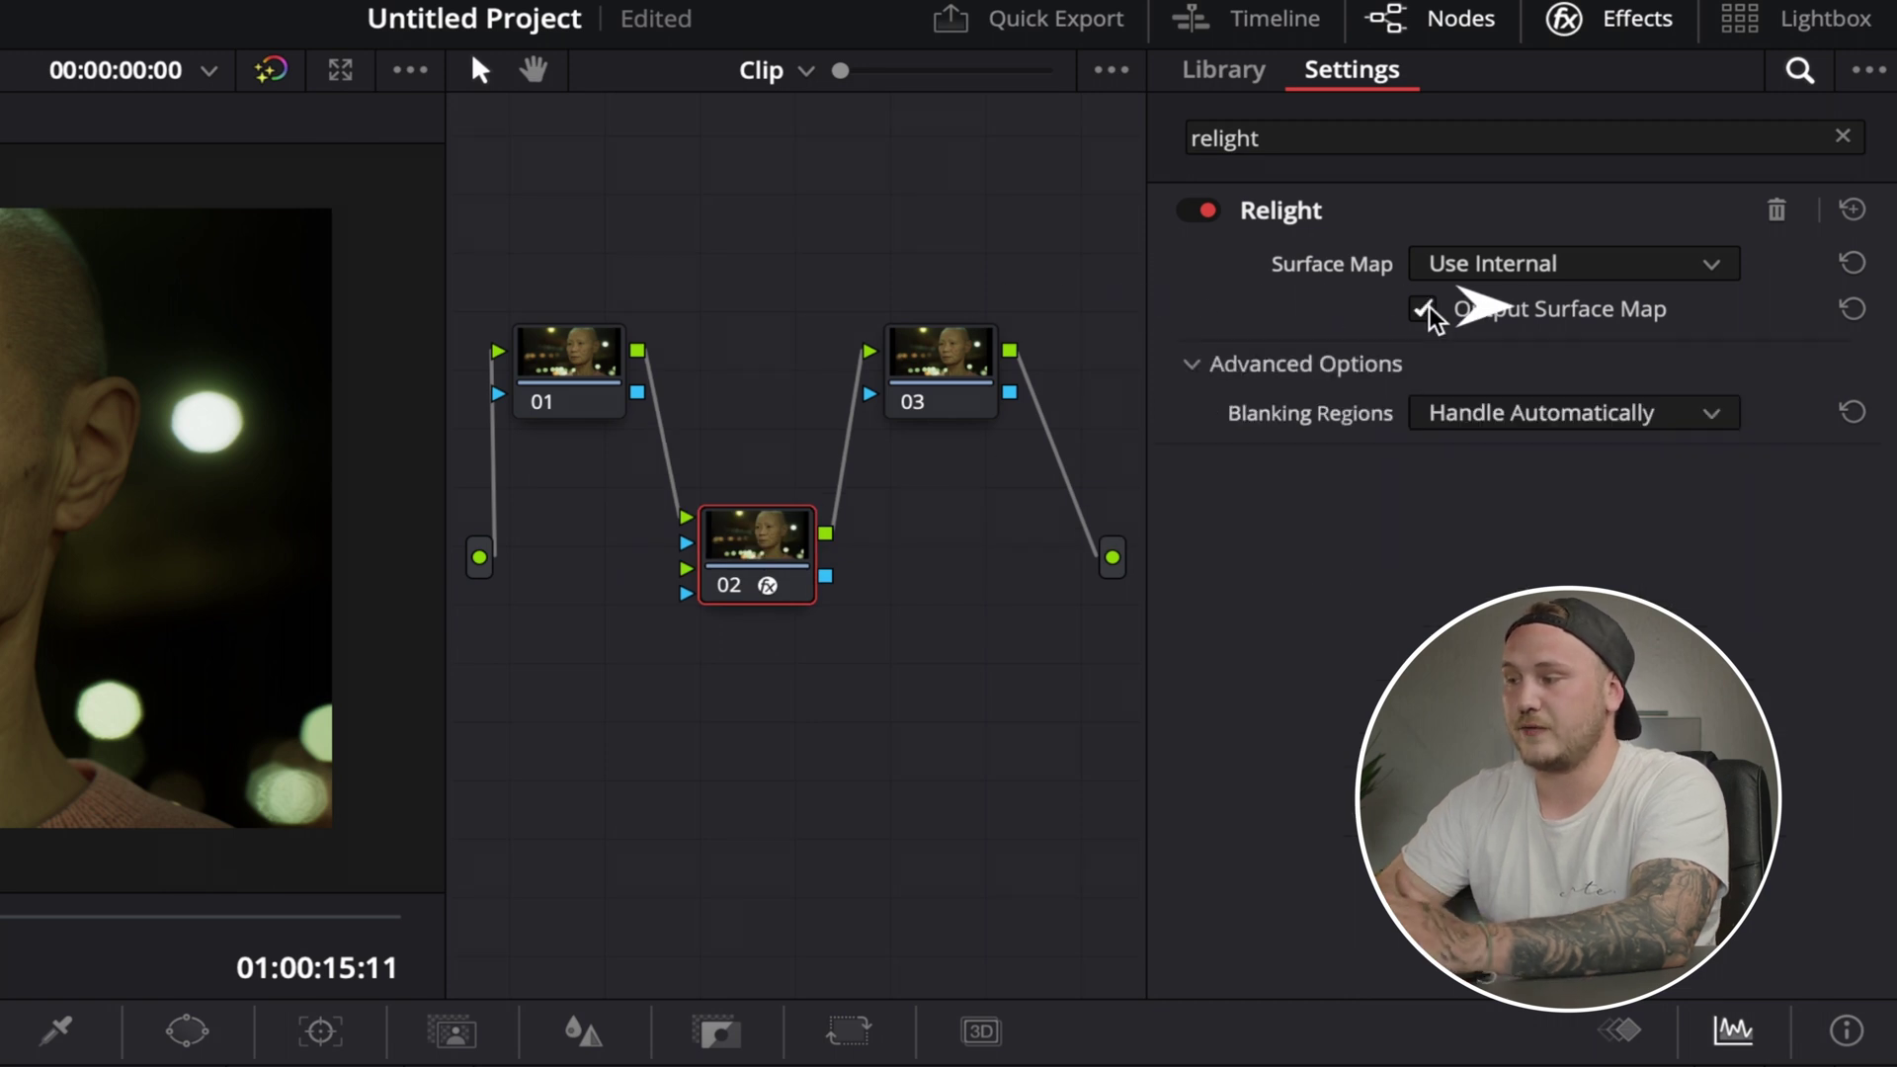
Apply Relight to node 03 and feed it node 01's image and node 02's surface map.
{"action": "left_click", "coordinate": [988, 328]}
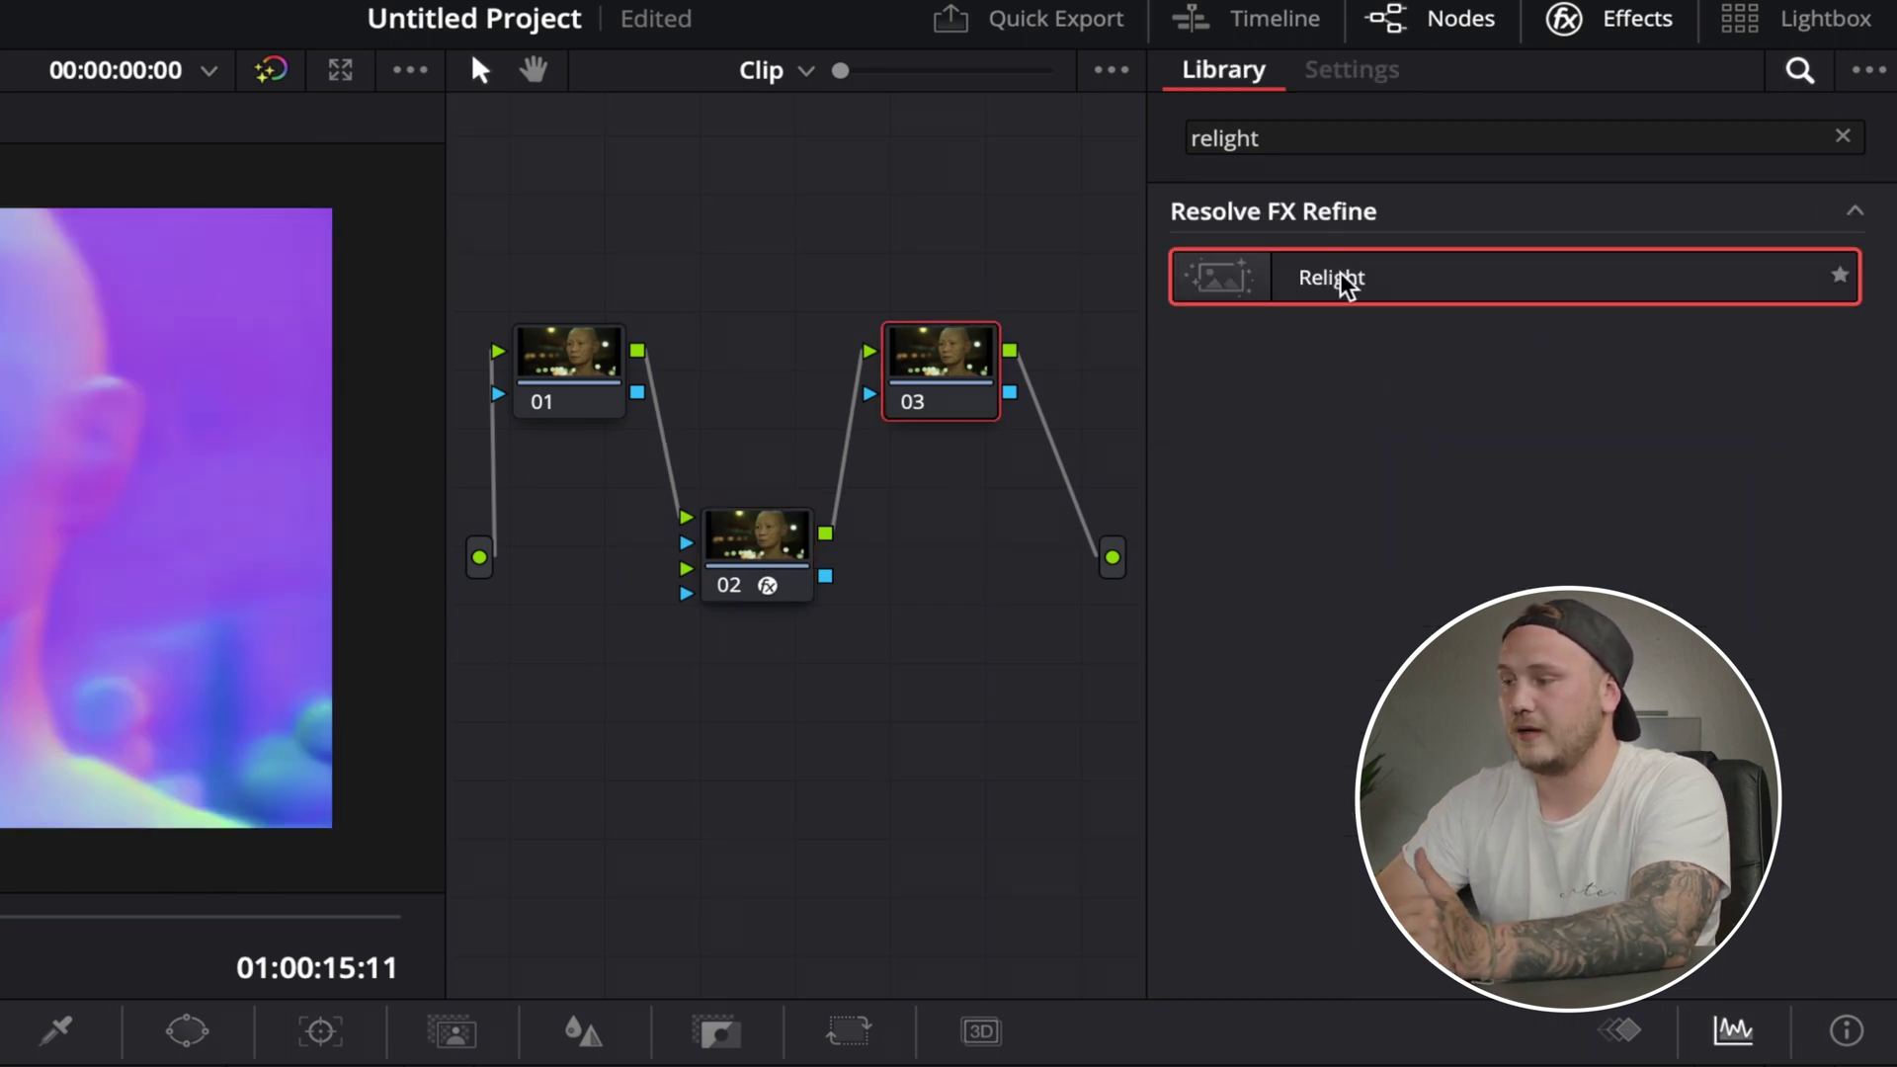
{"action": "left_click_drag", "start_coordinate": [1343, 281], "coordinate": [952, 374]}
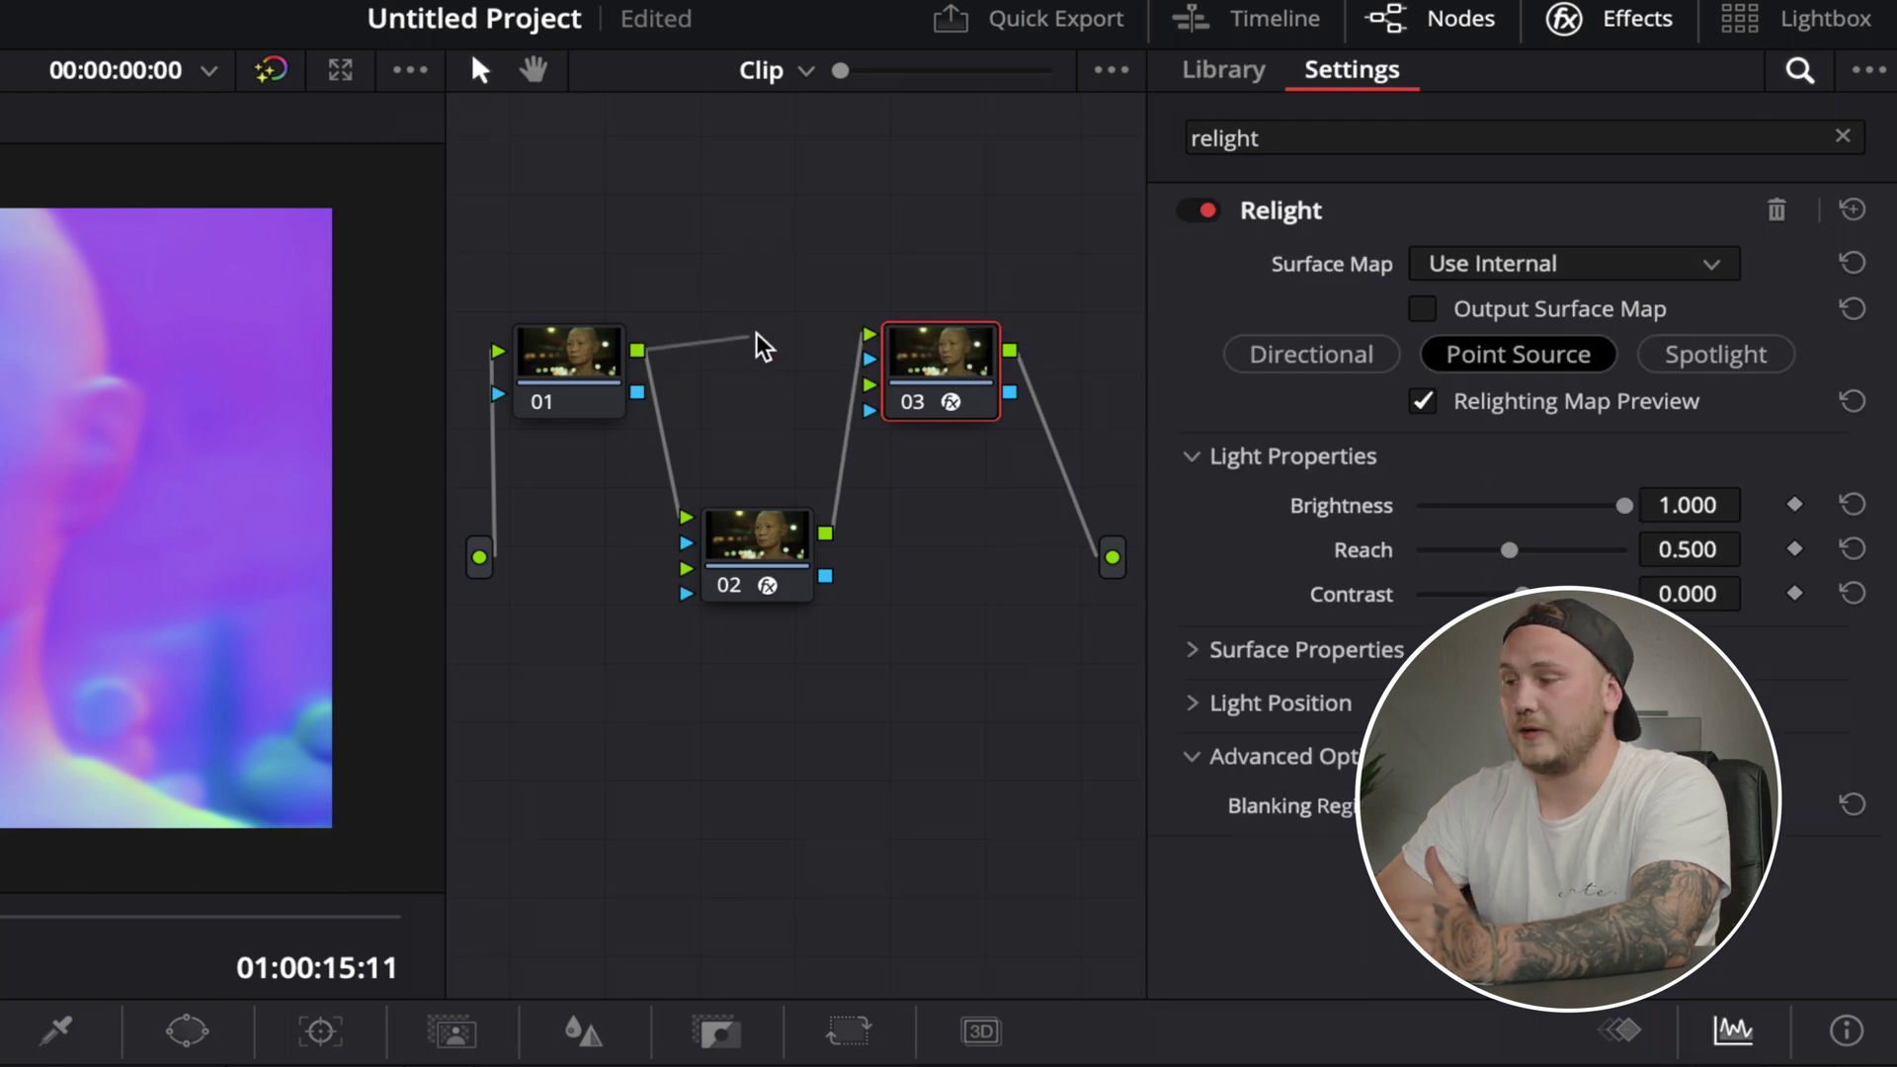
{"action": "left_click_drag", "start_coordinate": [764, 347], "coordinate": [871, 338]}
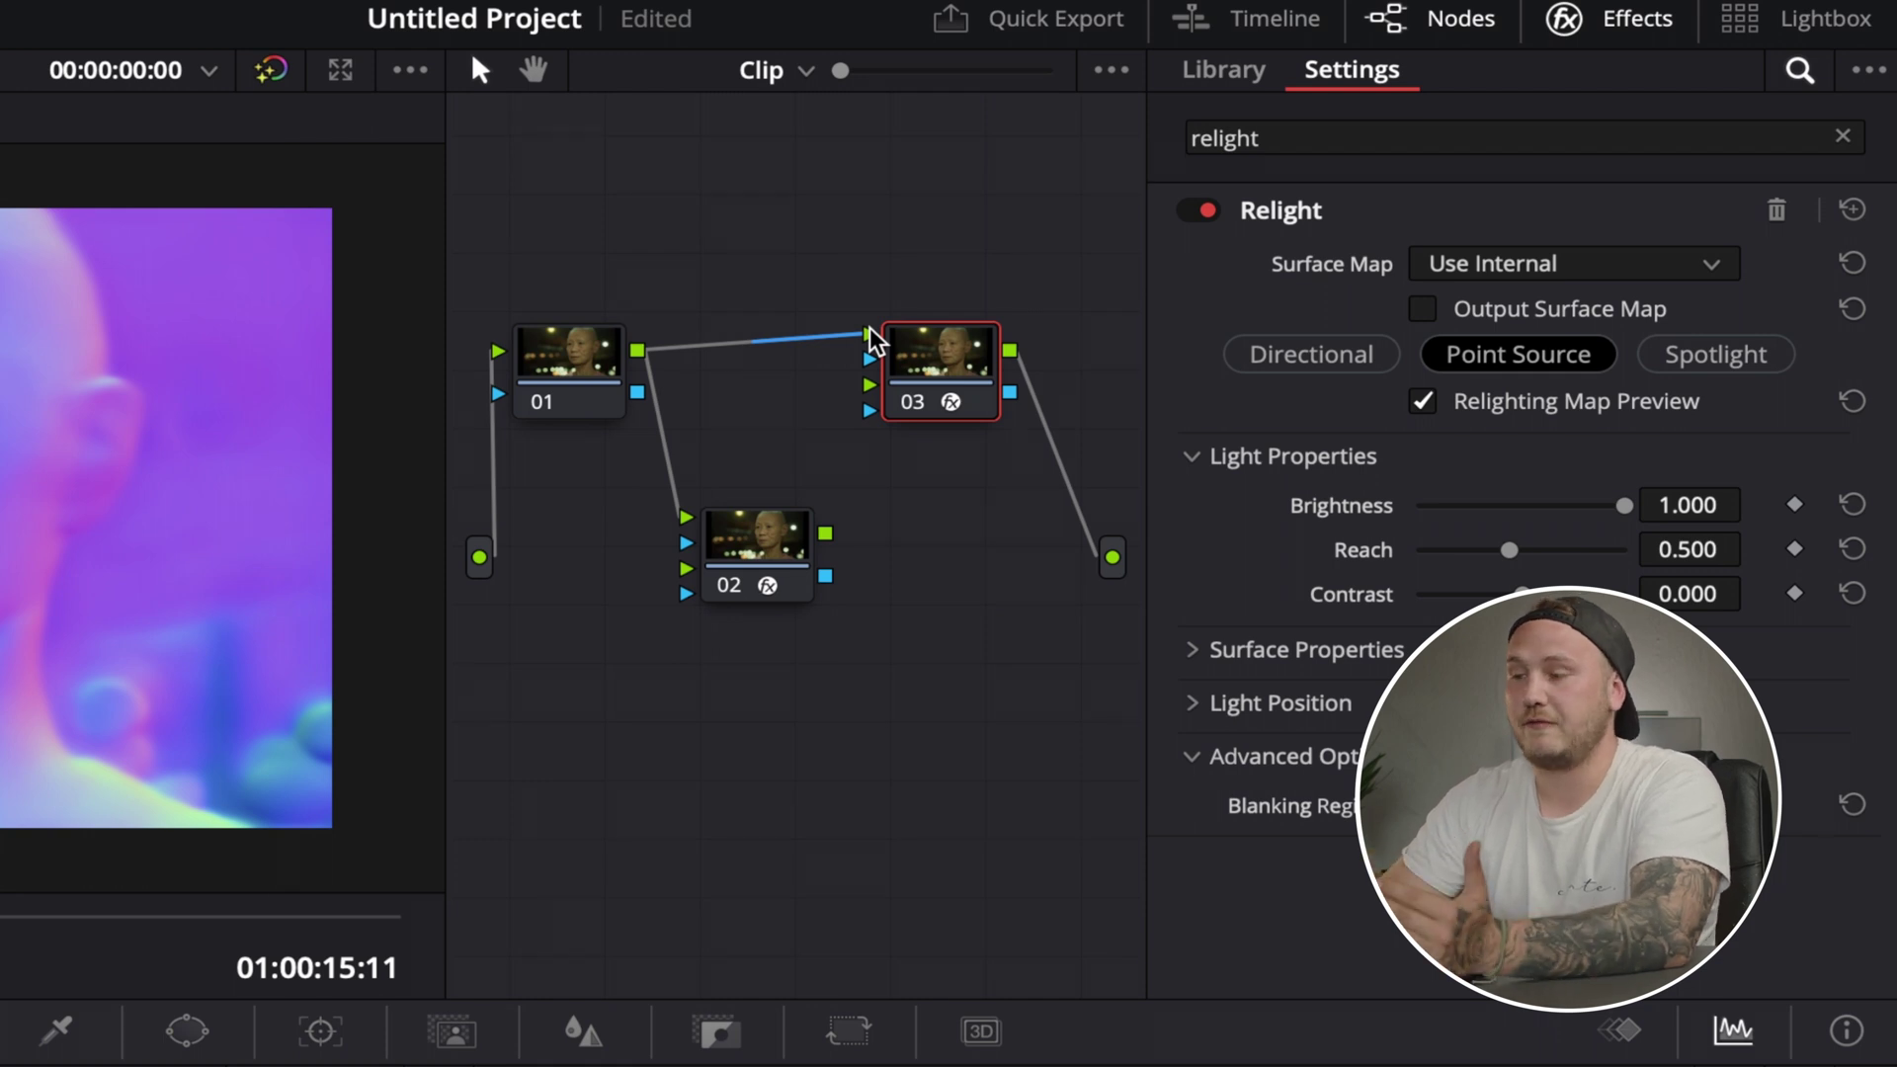
{"action": "left_click_drag", "start_coordinate": [824, 533], "coordinate": [869, 385]}
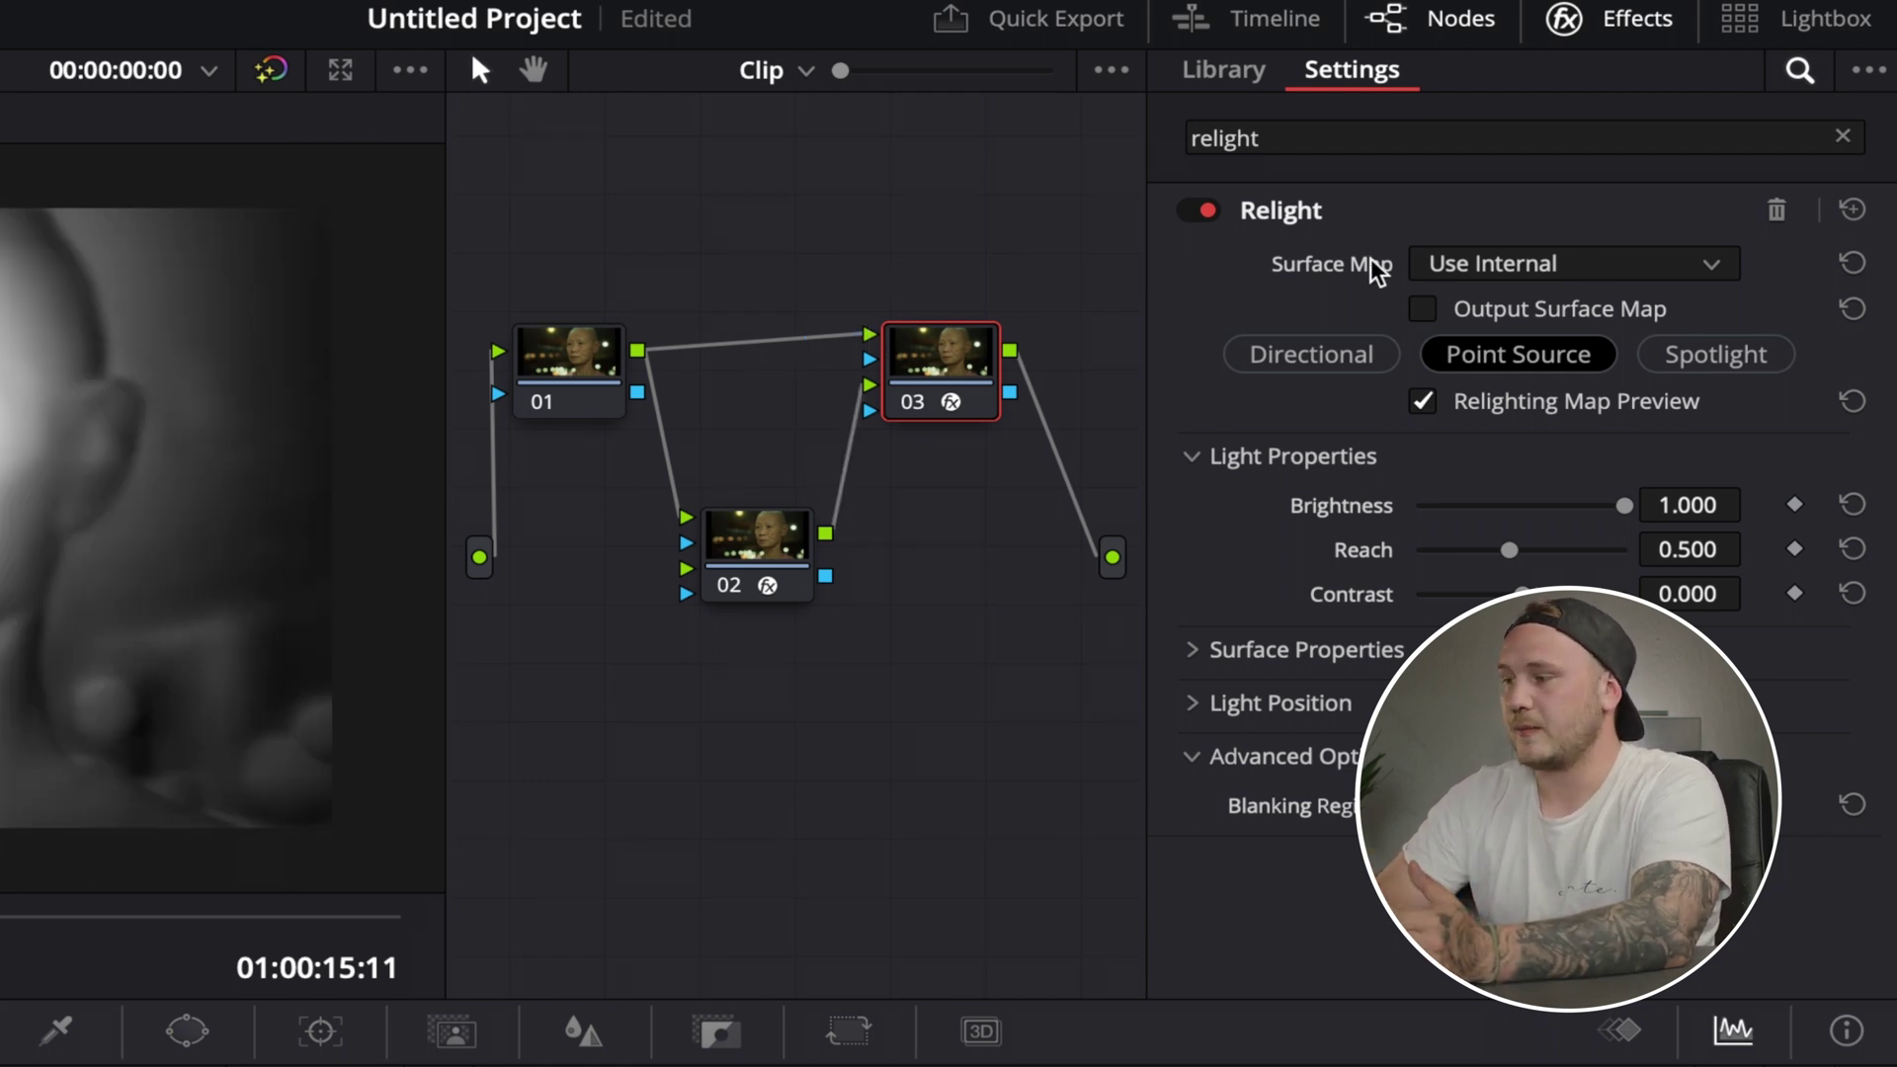
Move the point-source light in the viewer to just above the back of the man's head.
{"action": "left_click", "coordinate": [1499, 267]}
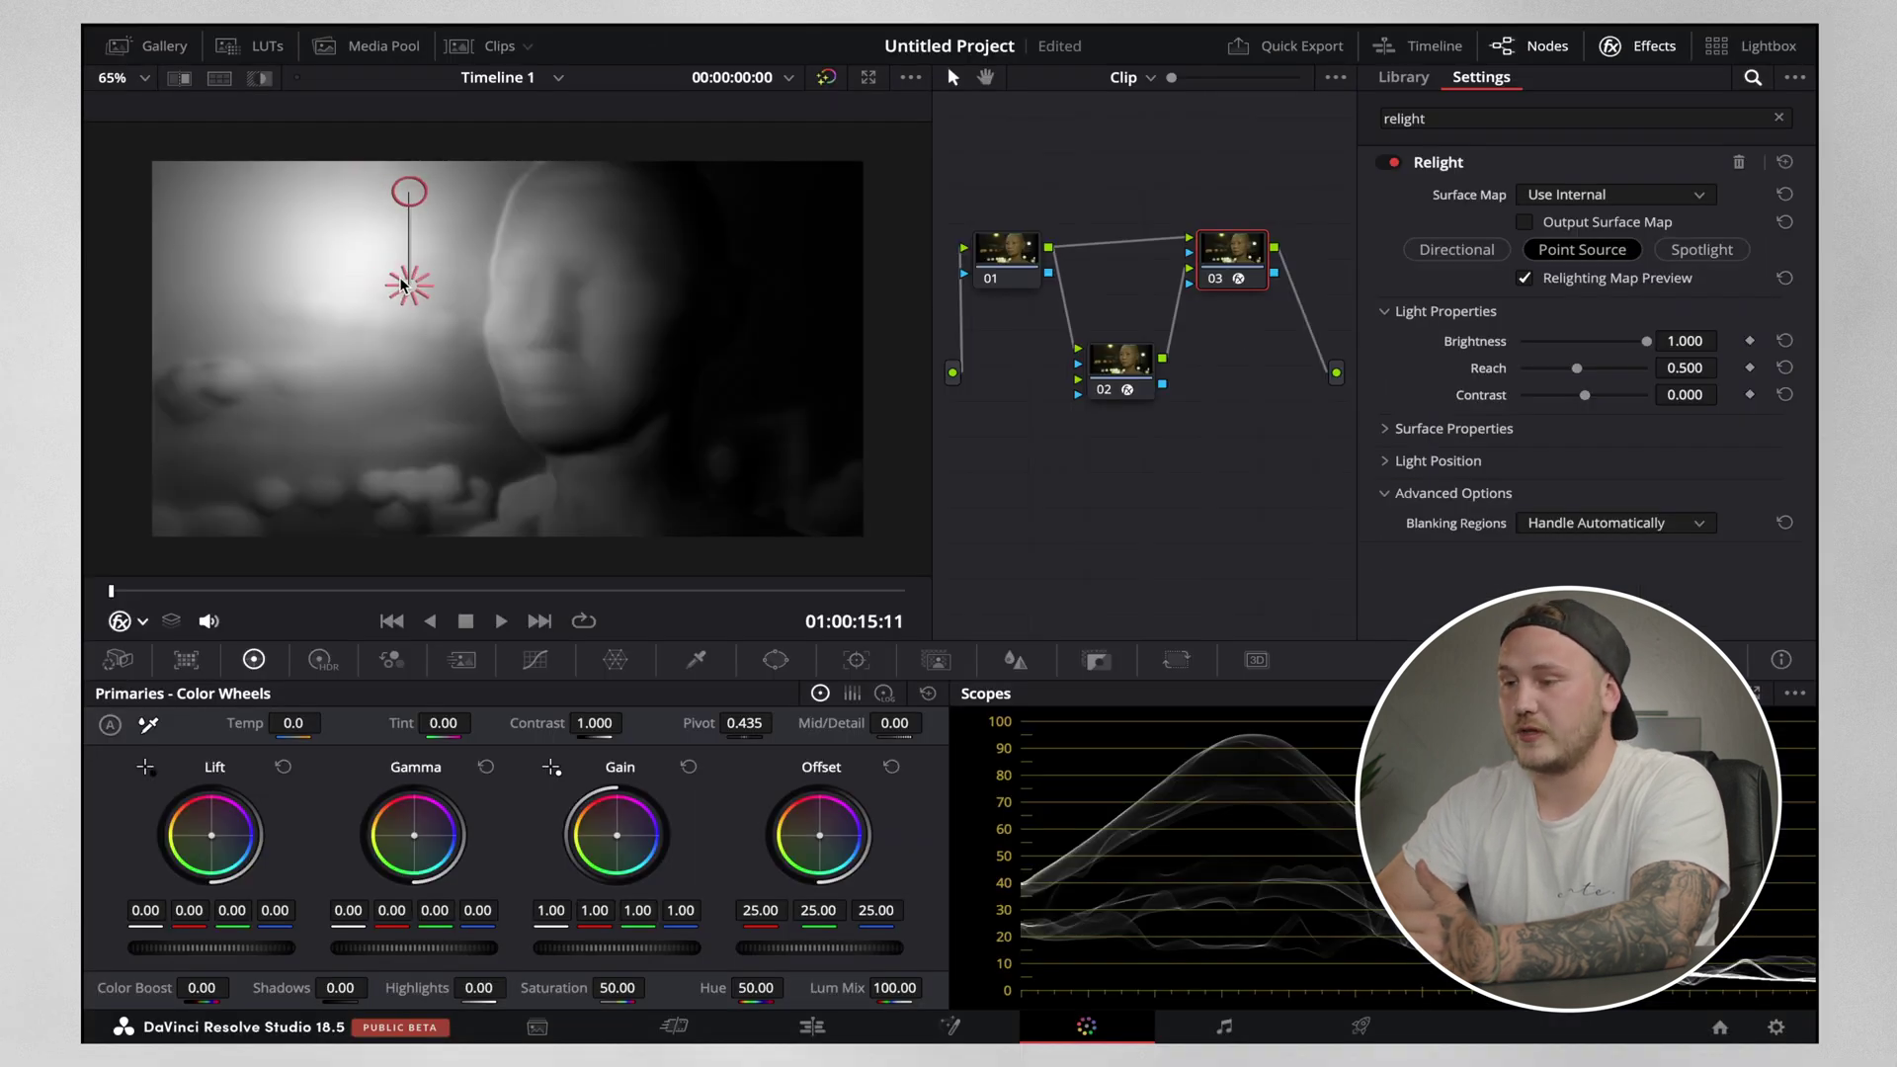
{"action": "left_click_drag", "start_coordinate": [402, 285], "coordinate": [791, 283]}
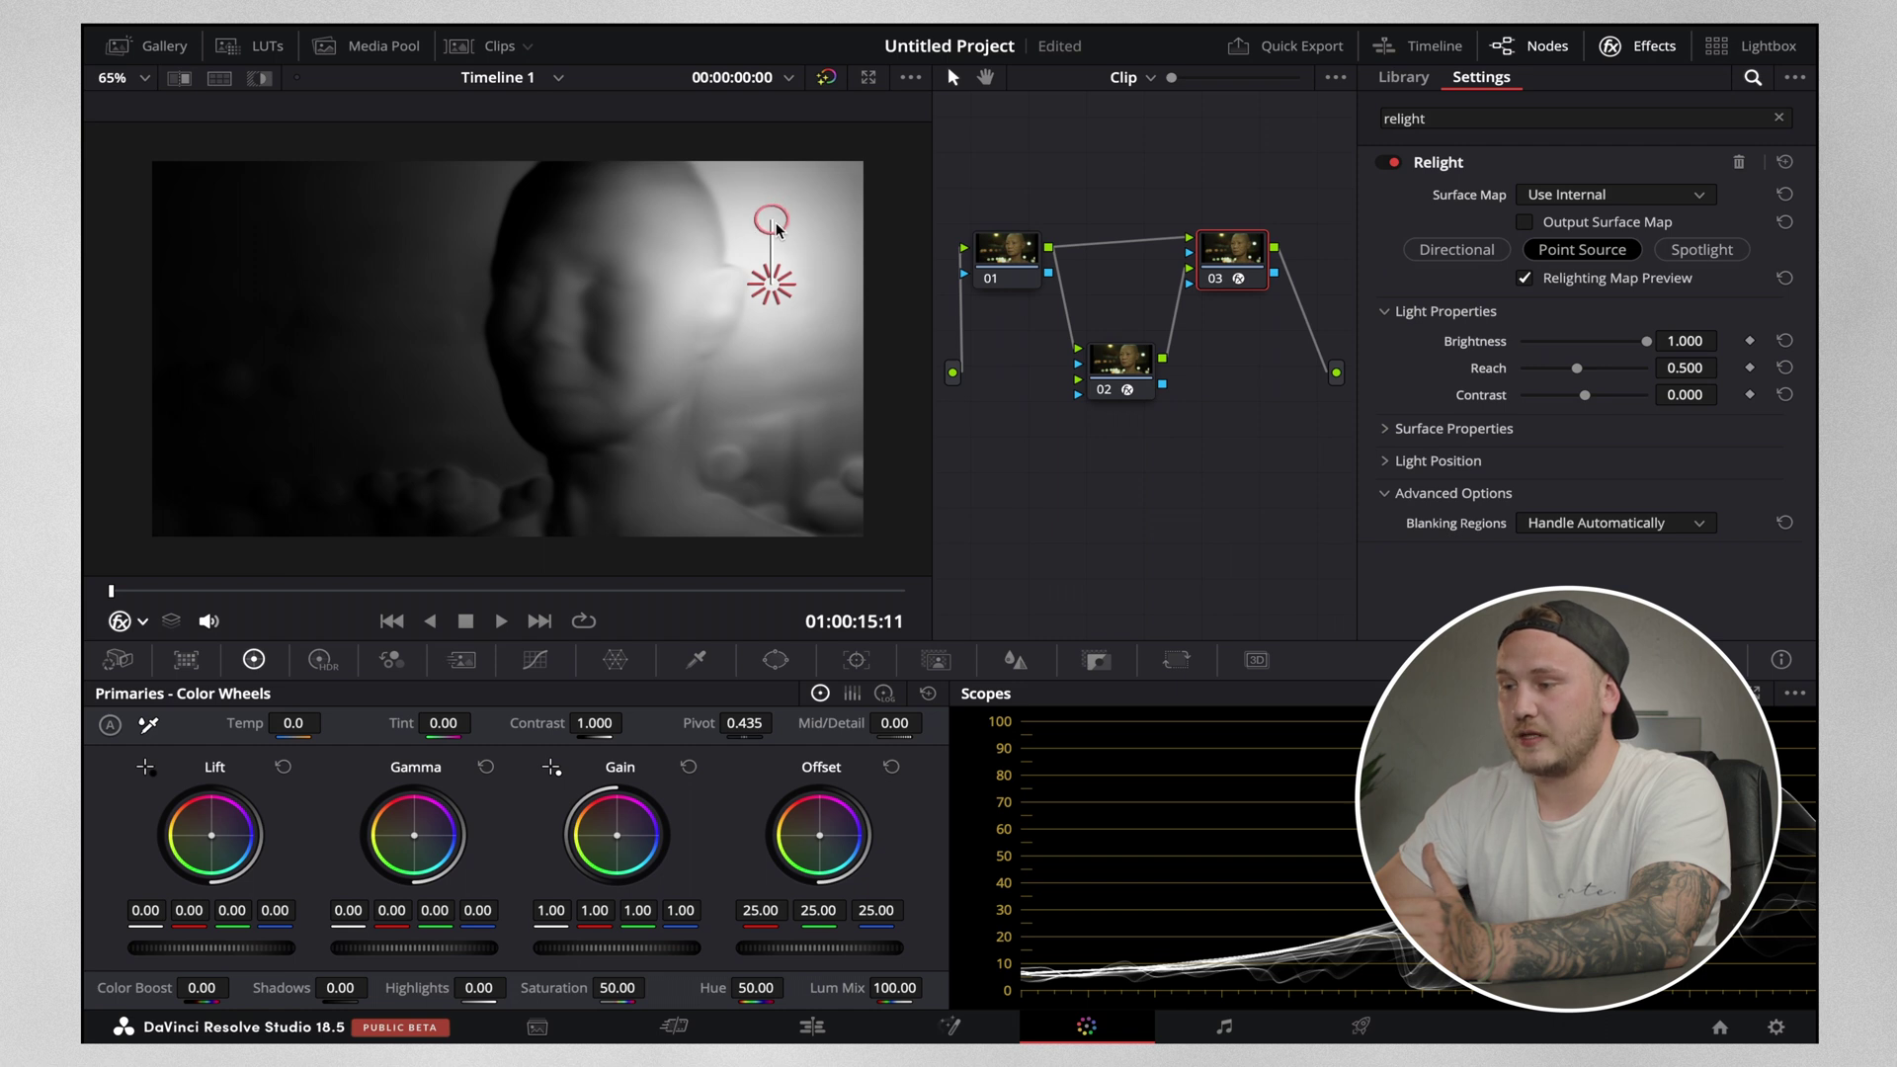
{"action": "left_click_drag", "start_coordinate": [771, 281], "coordinate": [764, 254]}
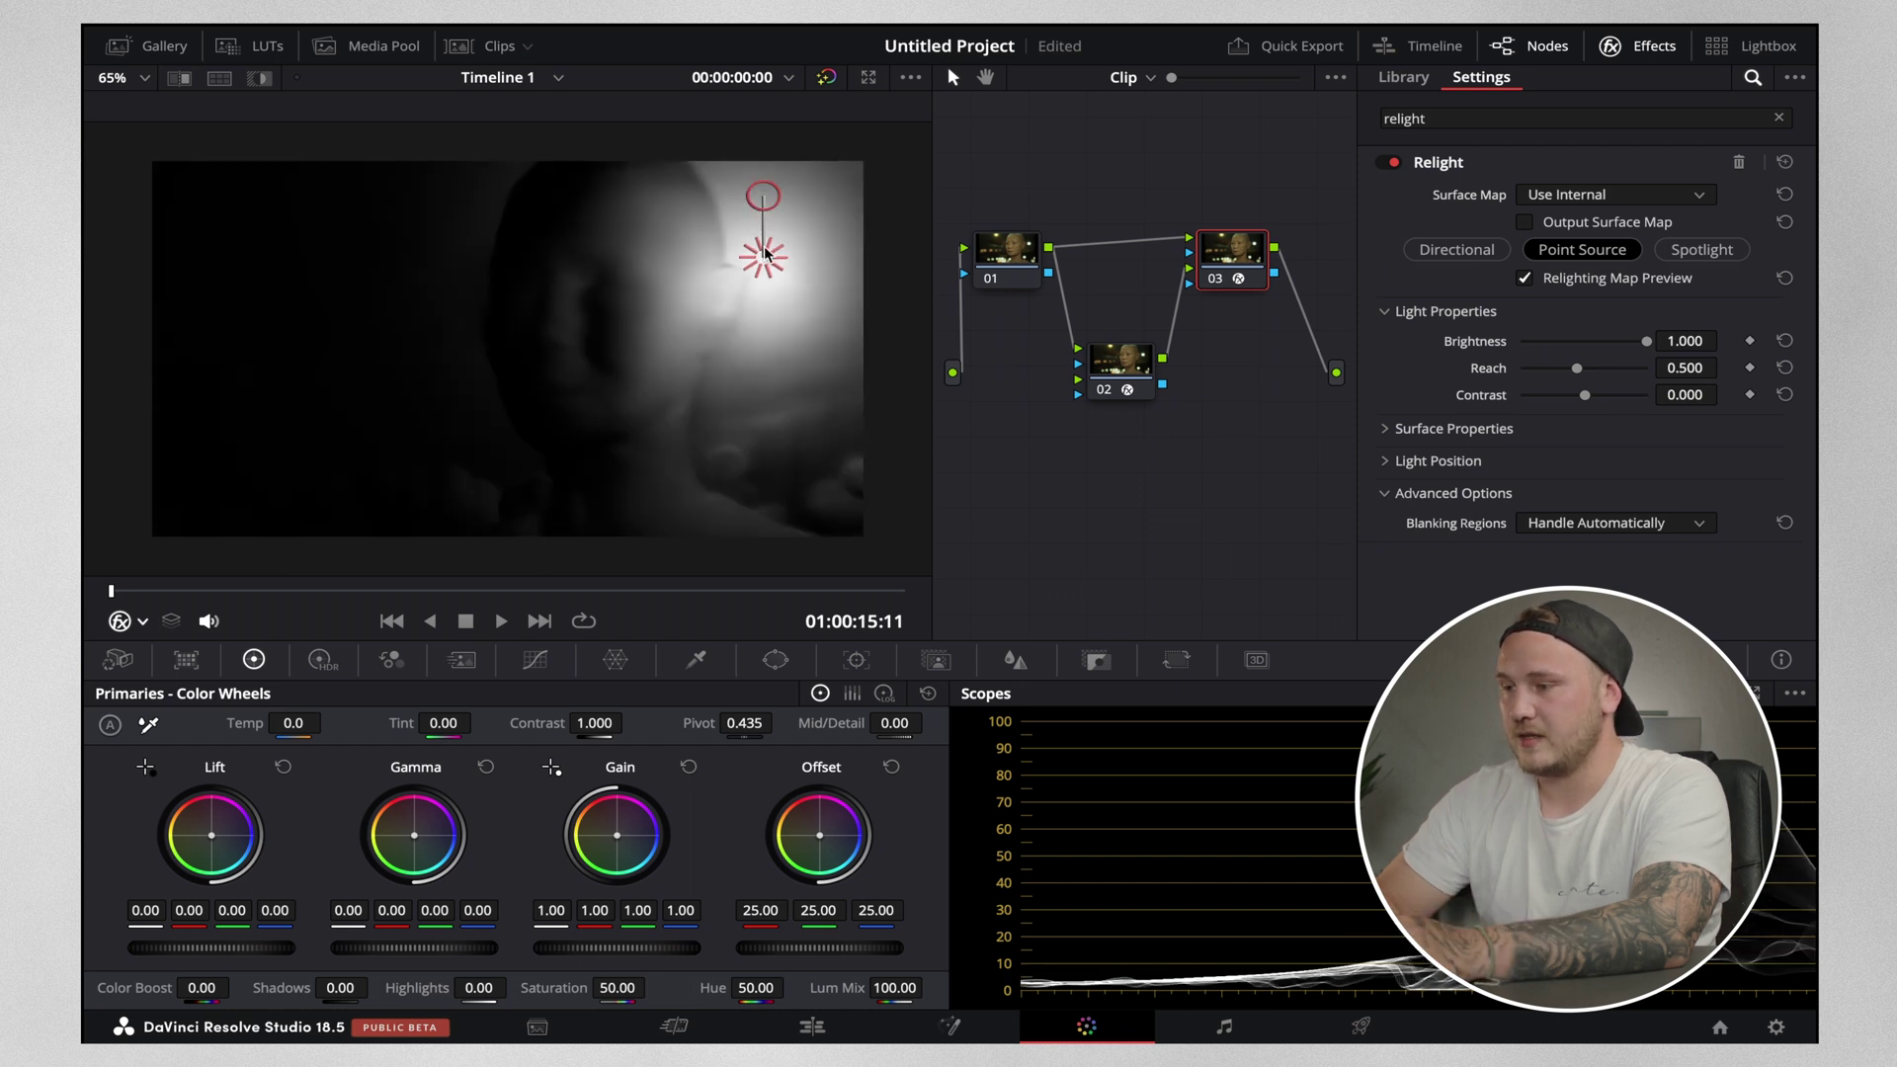
Turn off the relighting map preview and raise the master Gain to 1.25 to brighten the kicker.
{"action": "left_click", "coordinate": [1527, 279]}
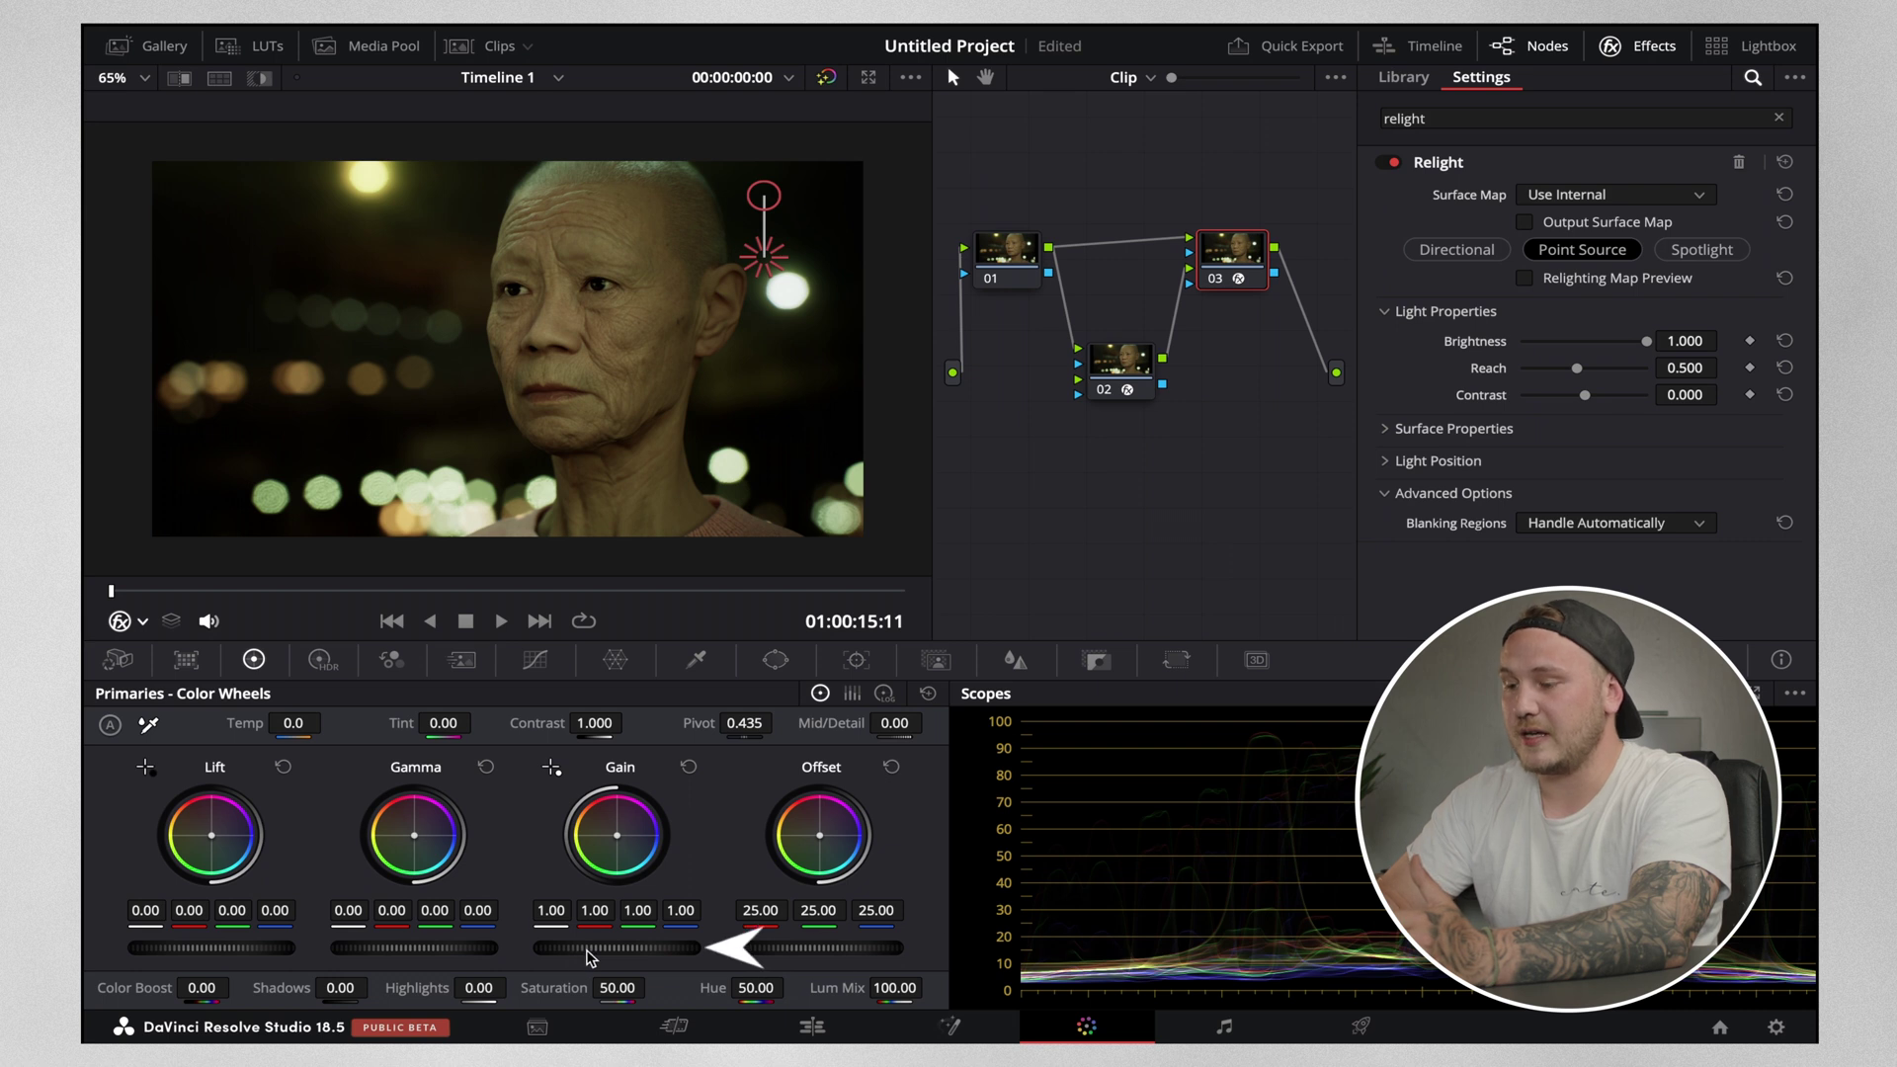
{"action": "left_click_drag", "start_coordinate": [686, 948], "coordinate": [780, 950]}
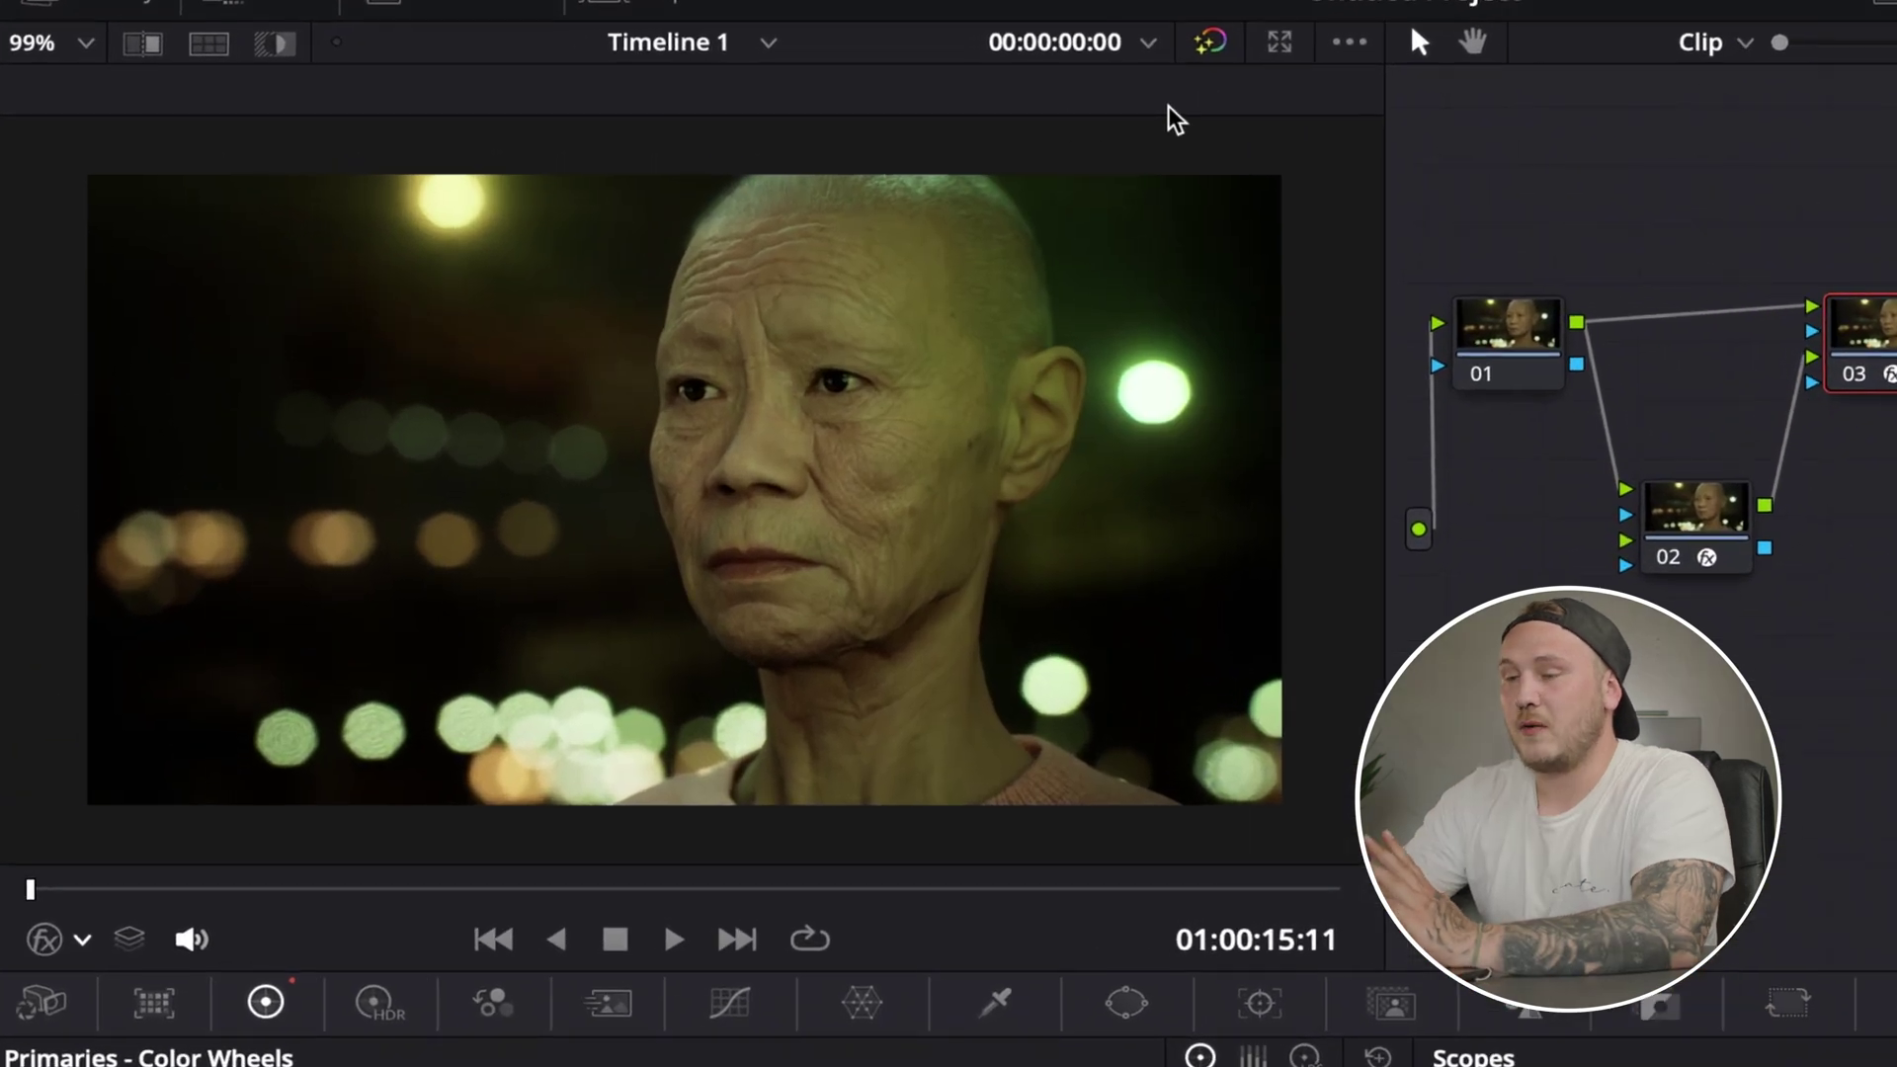
Bypass the grades and restore them to compare the relit man with the ungraded clip.
{"action": "left_click", "coordinate": [1214, 47]}
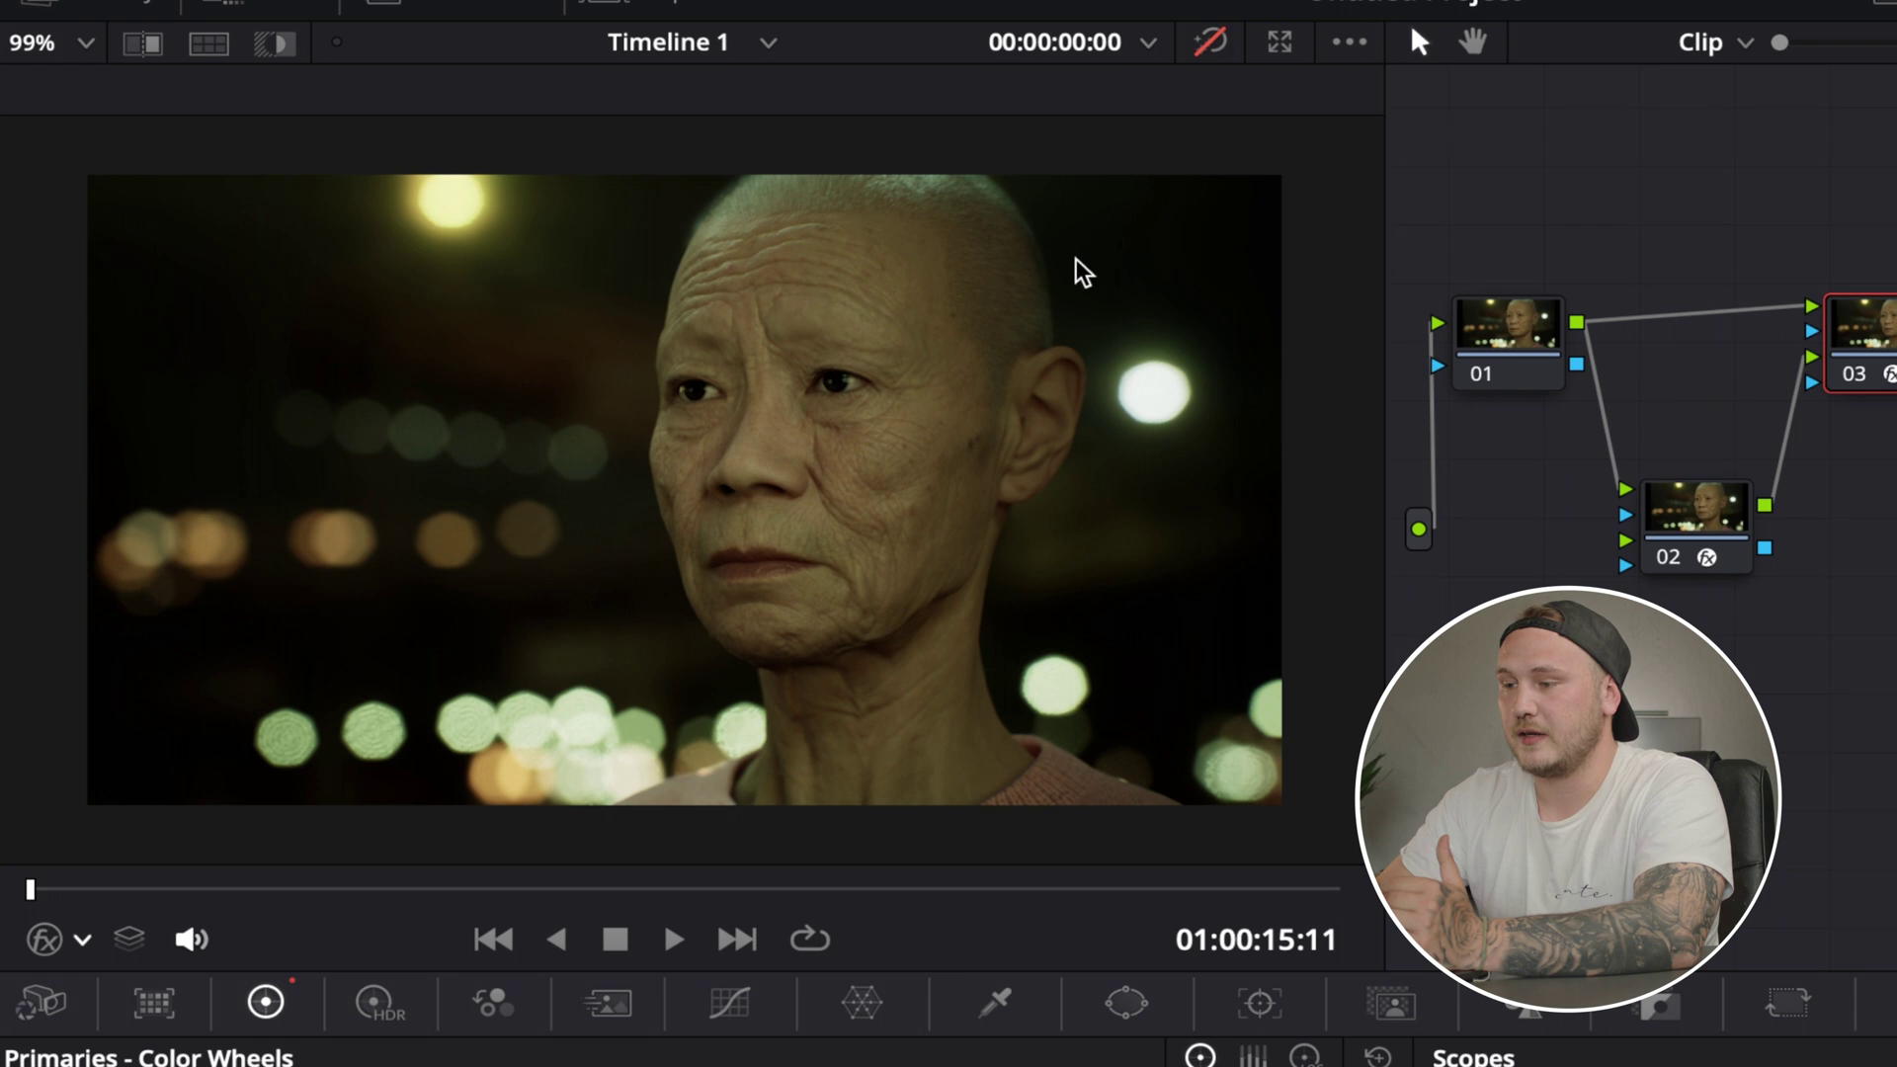
{"action": "left_click", "coordinate": [1215, 49]}
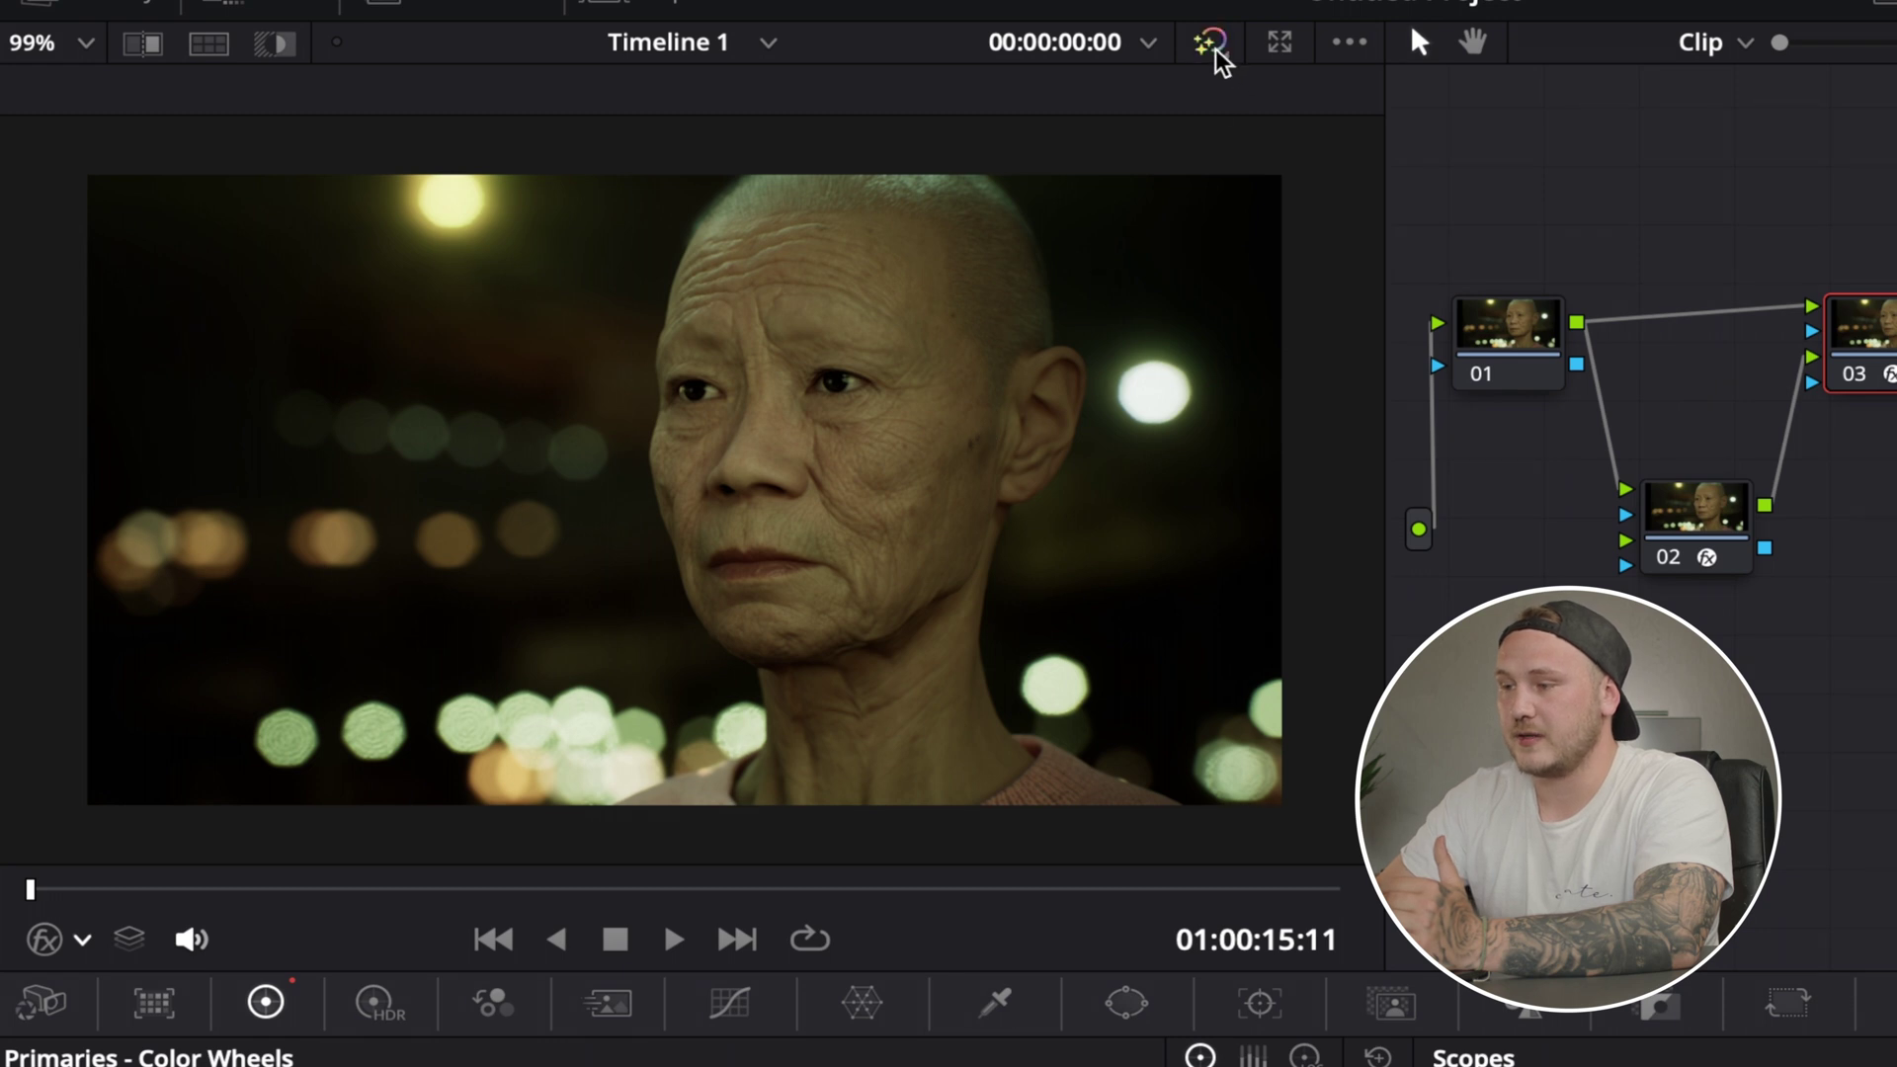